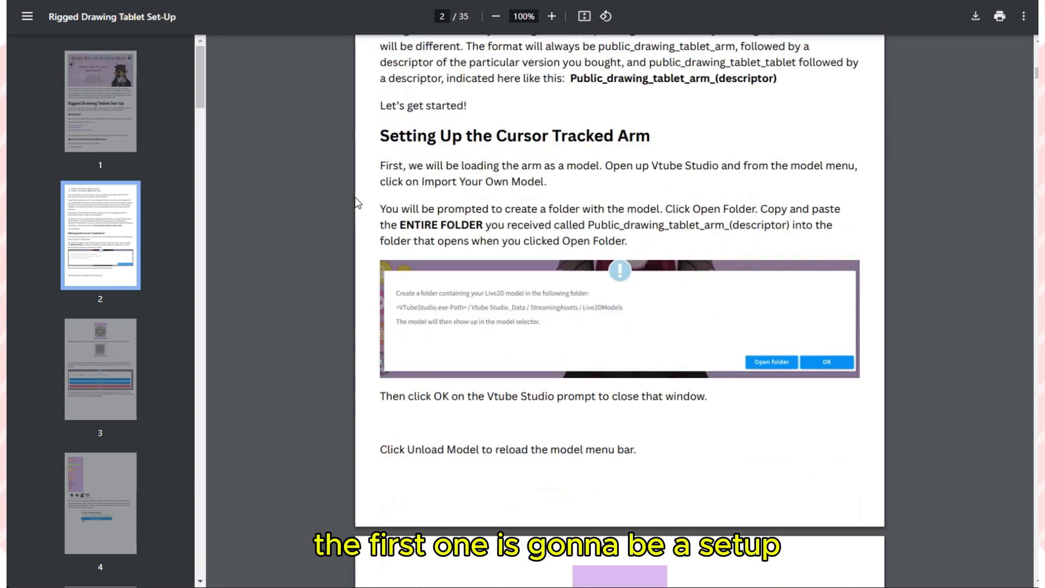
Skim the Rigged Drawing Tablet Set-Up guide and look at the two model folders in public_drawing_tablet_celestial.
scroll(357, 203, "down", 20)
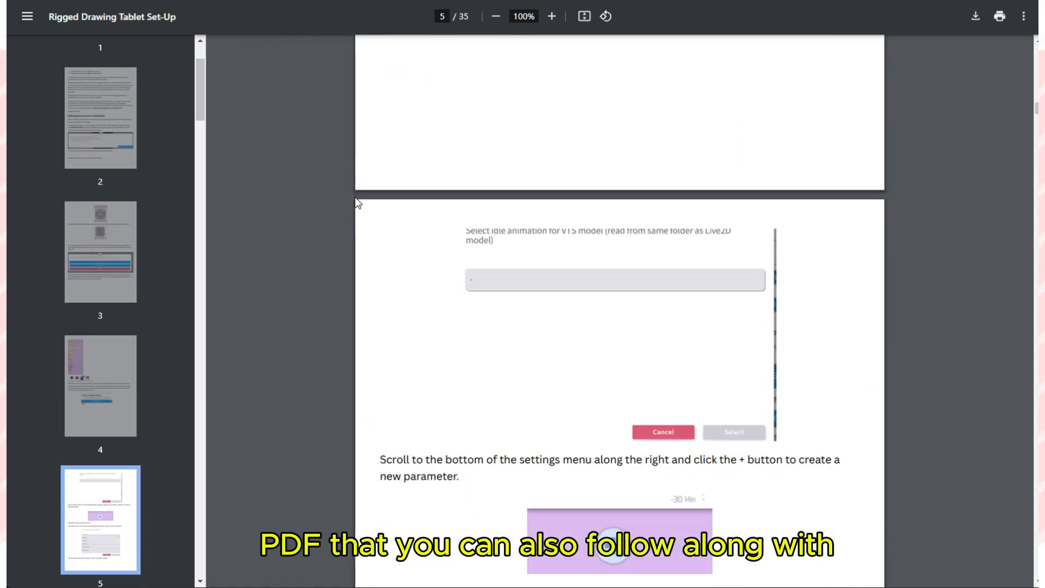
scroll(356, 202, "down", 20)
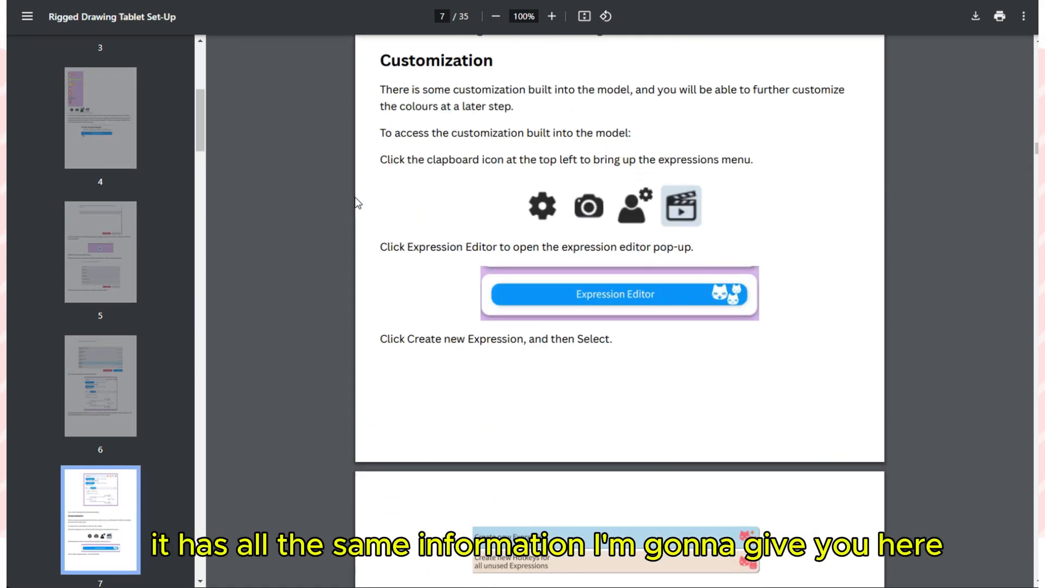
scroll(356, 203, "down", 5)
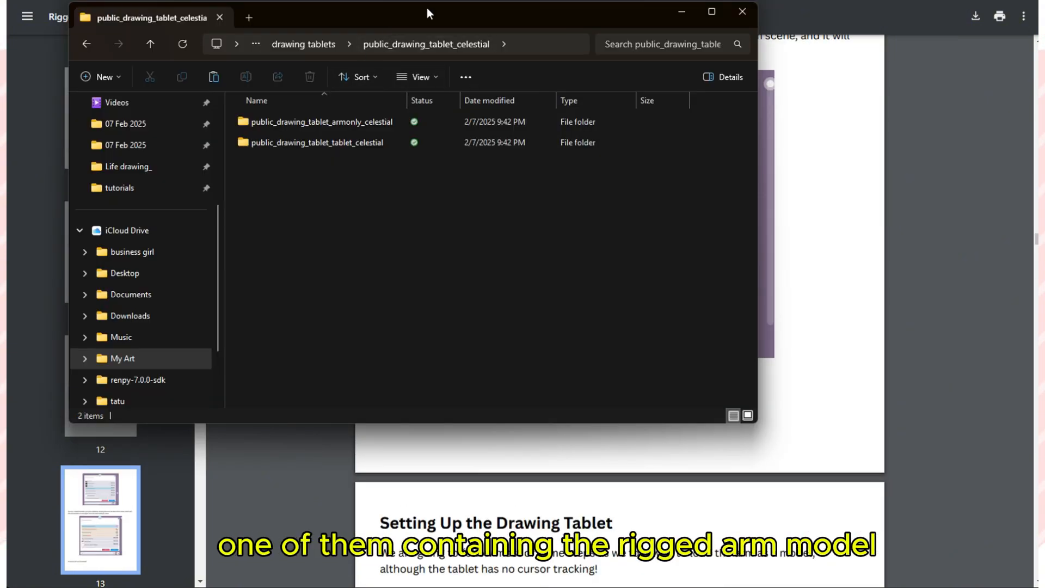
left_click_drag(427, 8, 594, 70)
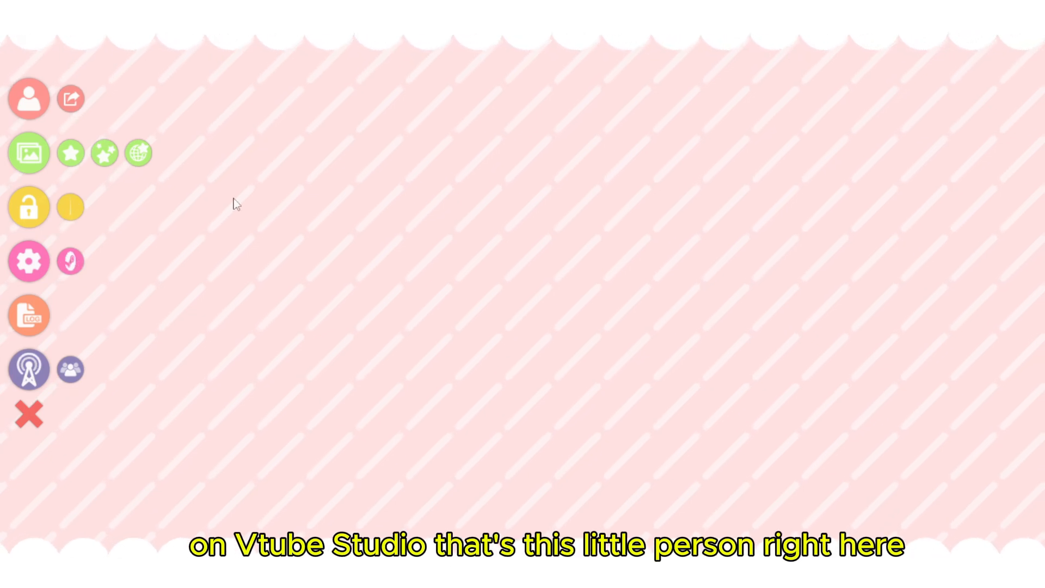
Switch to VTube Studio, open the Live2DModels folder through the import-your-own-model prompt, and dismiss the prompt.
left_click(27, 97)
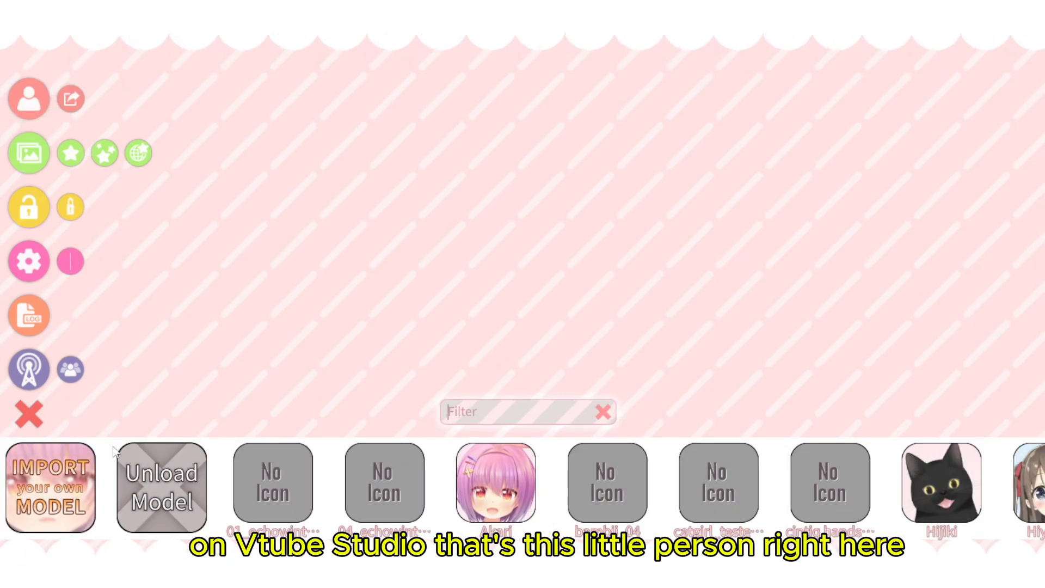
left_click(62, 486)
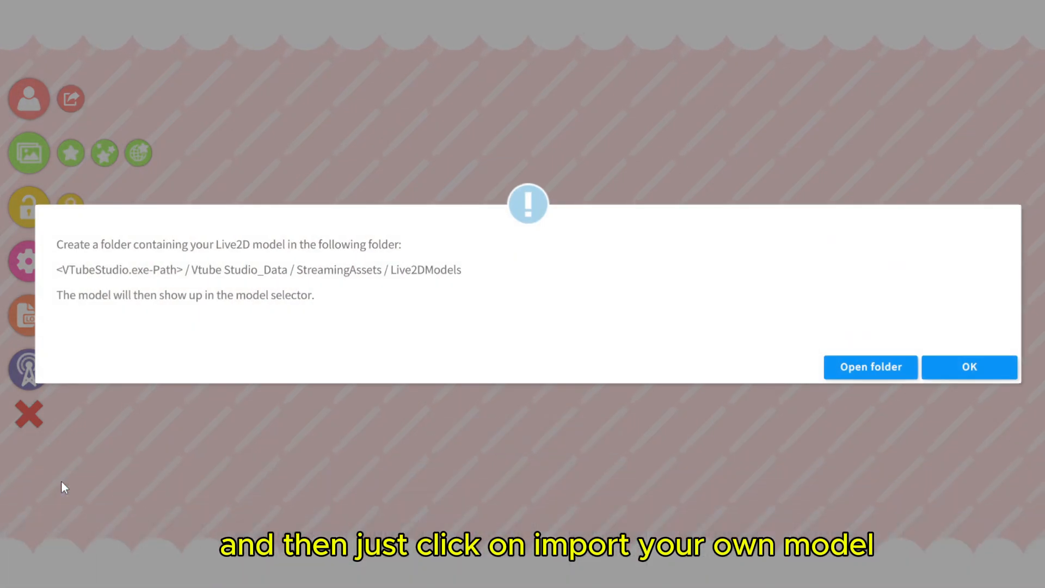
left_click(847, 367)
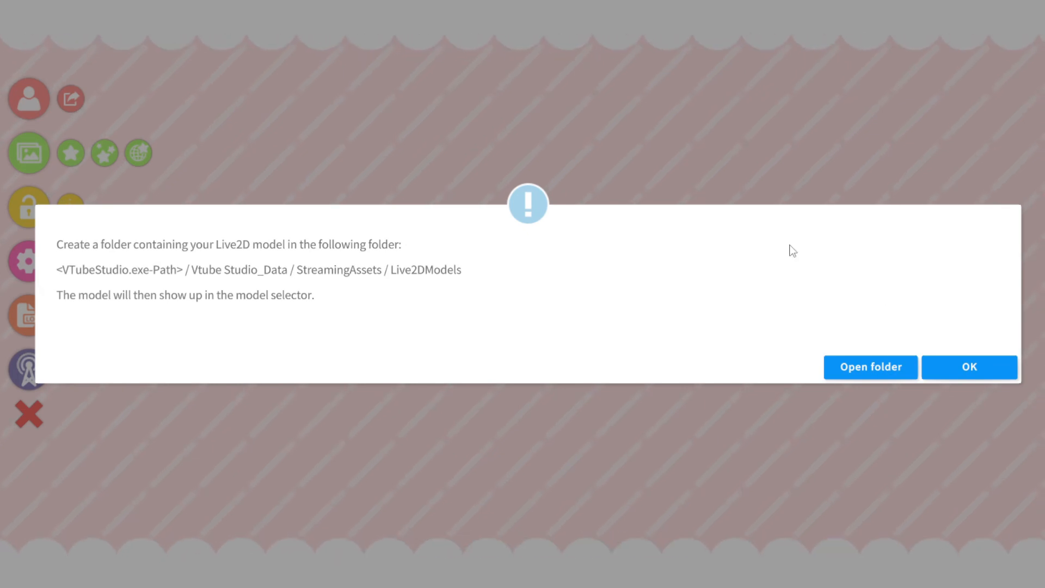
left_click(969, 368)
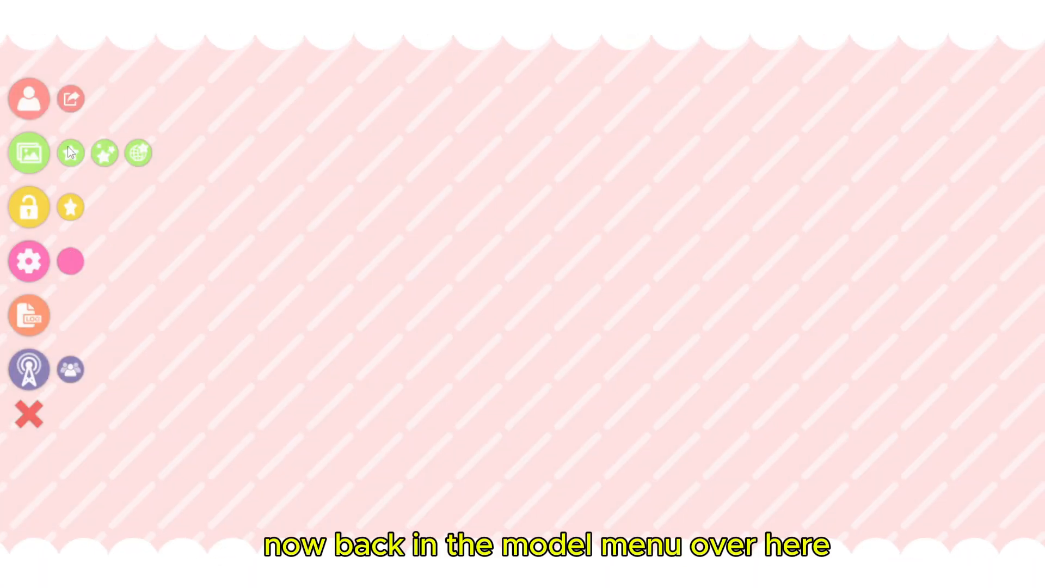
Unload the current model to refresh the model list, and load public_drawing_tablet_celestial_armonly with Auto Setup.
left_click(42, 108)
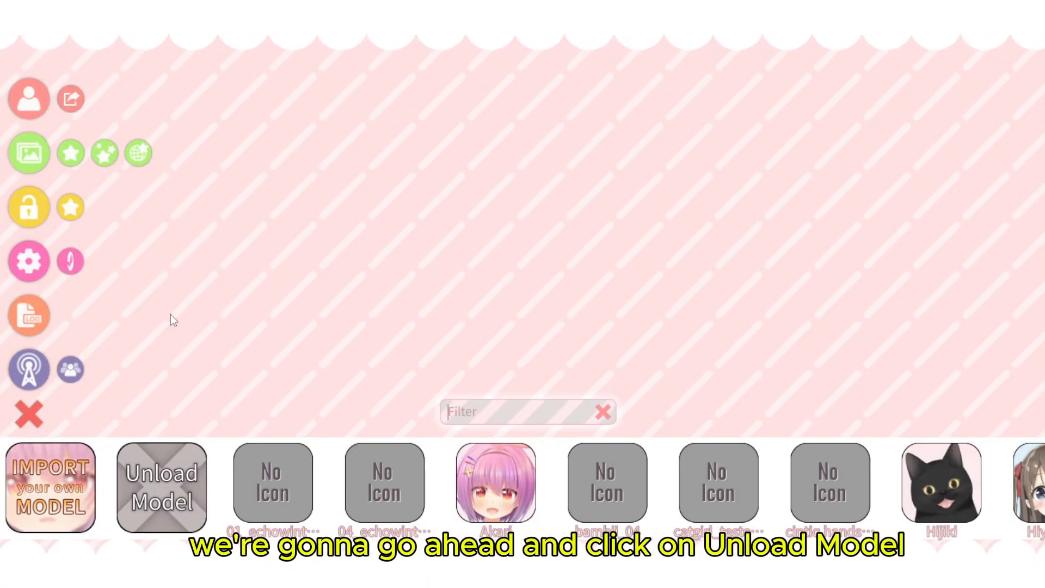
left_click(177, 492)
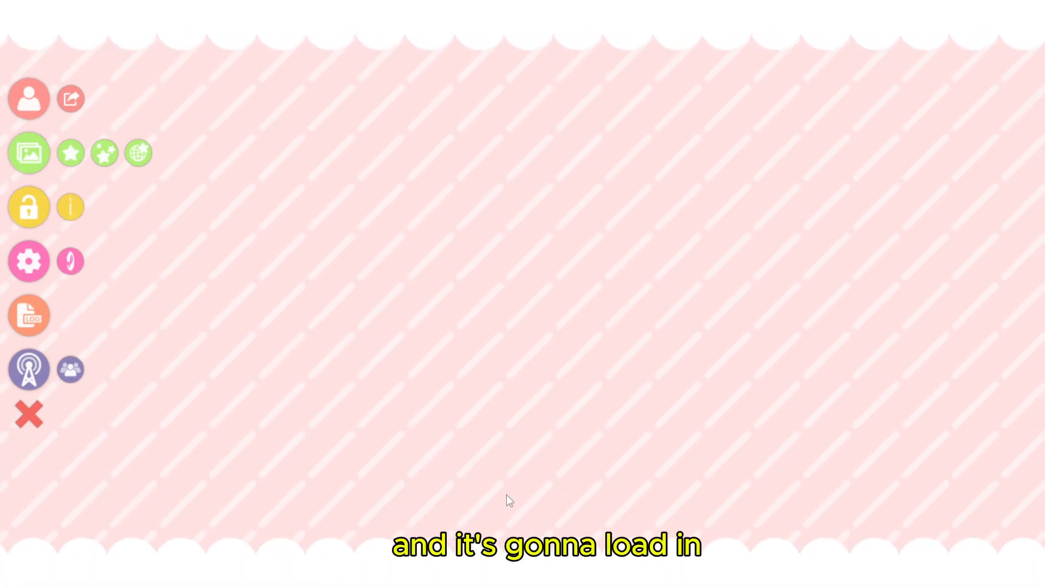
left_click(29, 106)
scroll(209, 505, "right", 5)
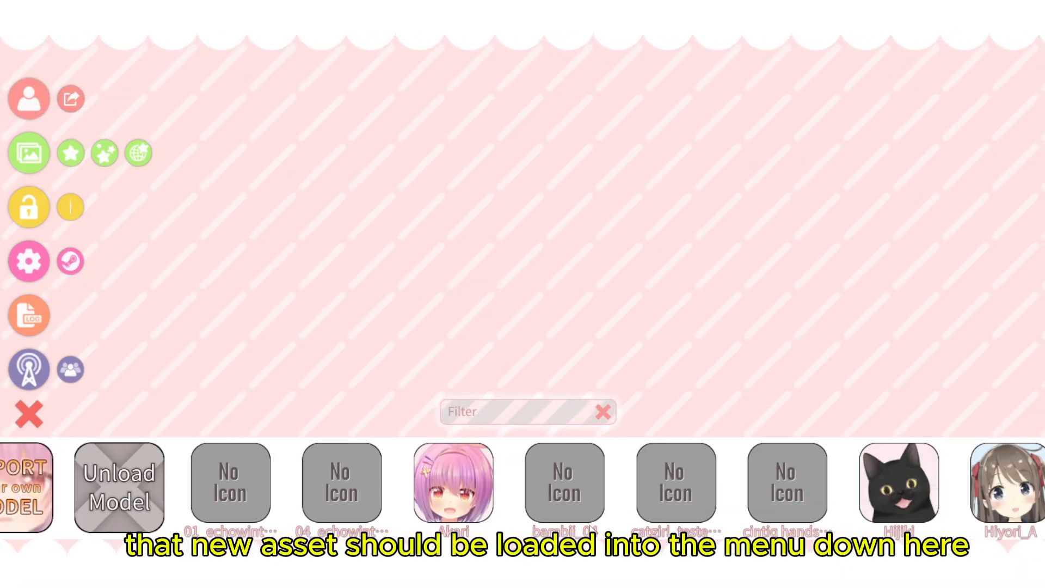
scroll(593, 531, "right", 3)
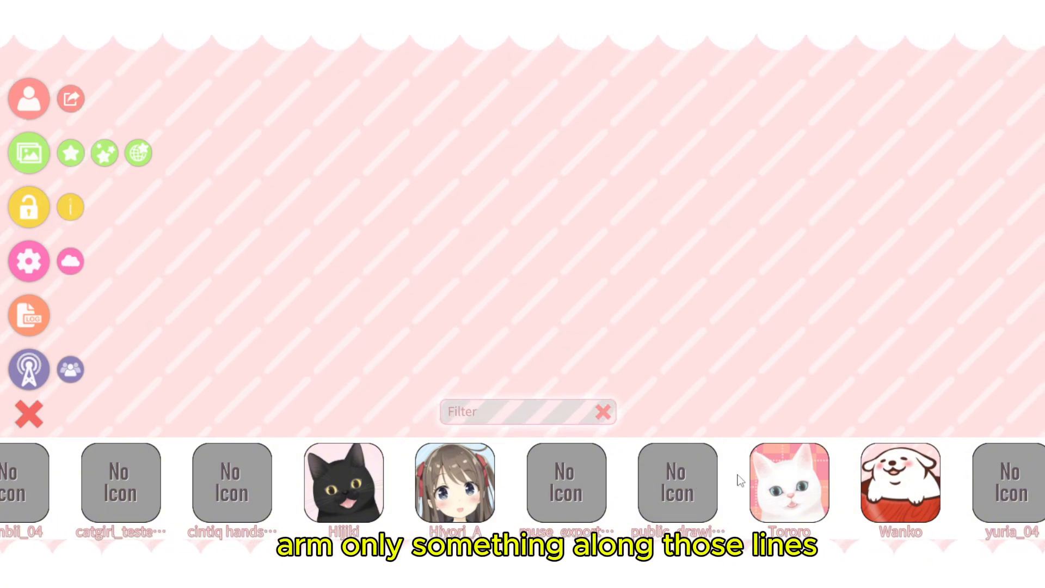
left_click(693, 482)
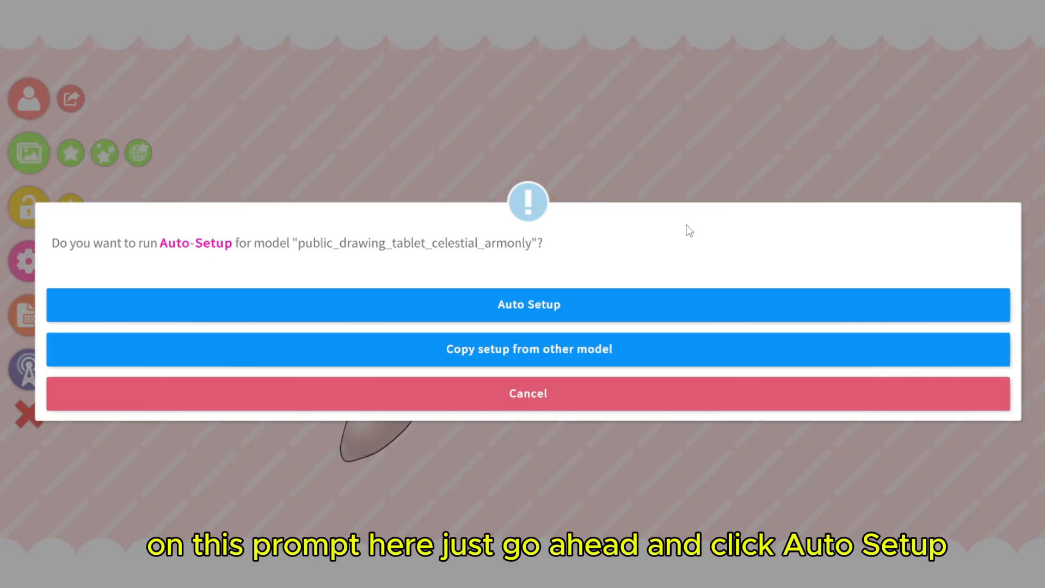
left_click(481, 305)
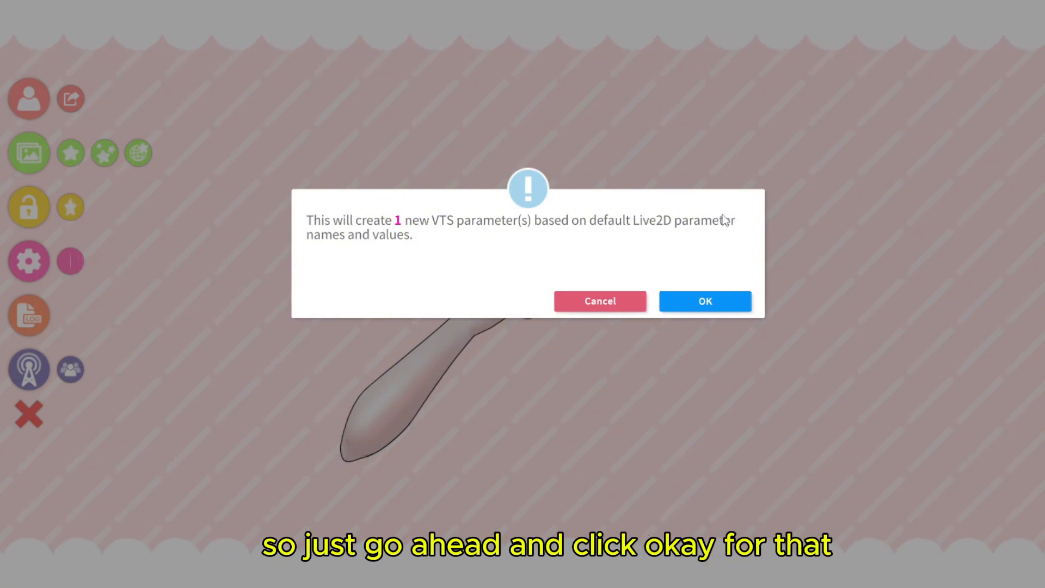
left_click(722, 296)
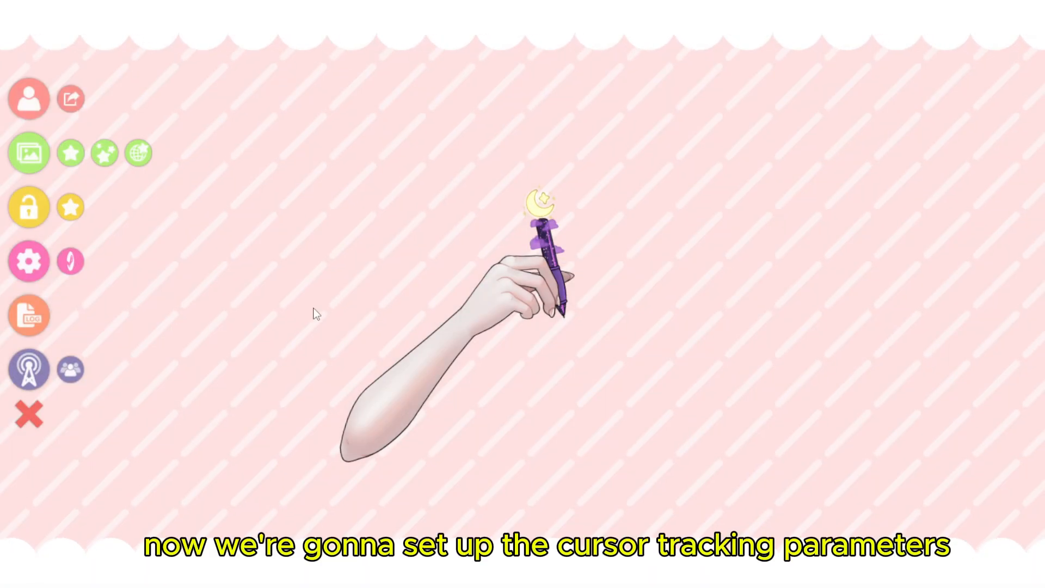
double_click(473, 161)
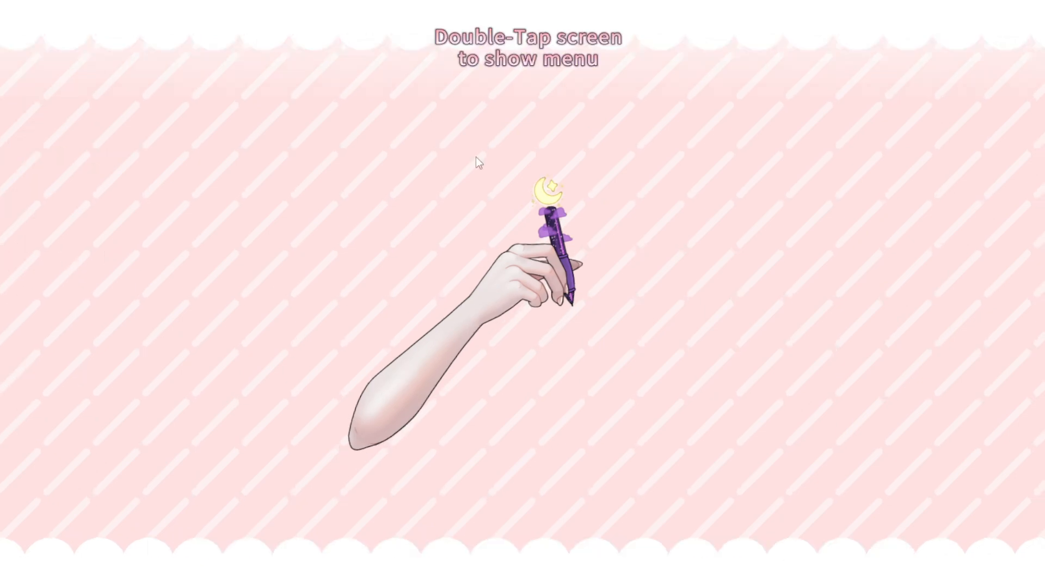
double_click(405, 230)
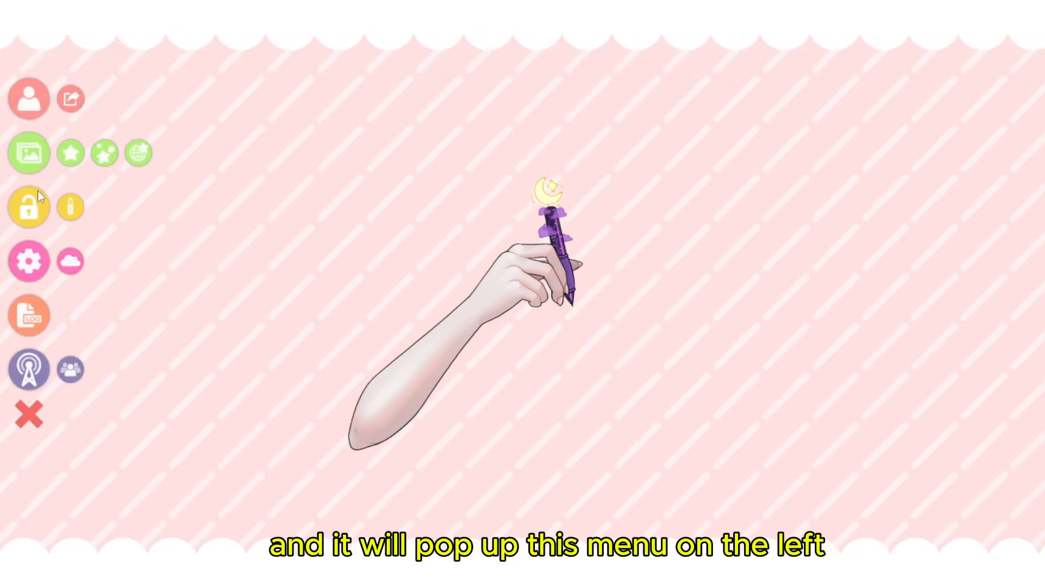
left_click(29, 415)
double_click(373, 261)
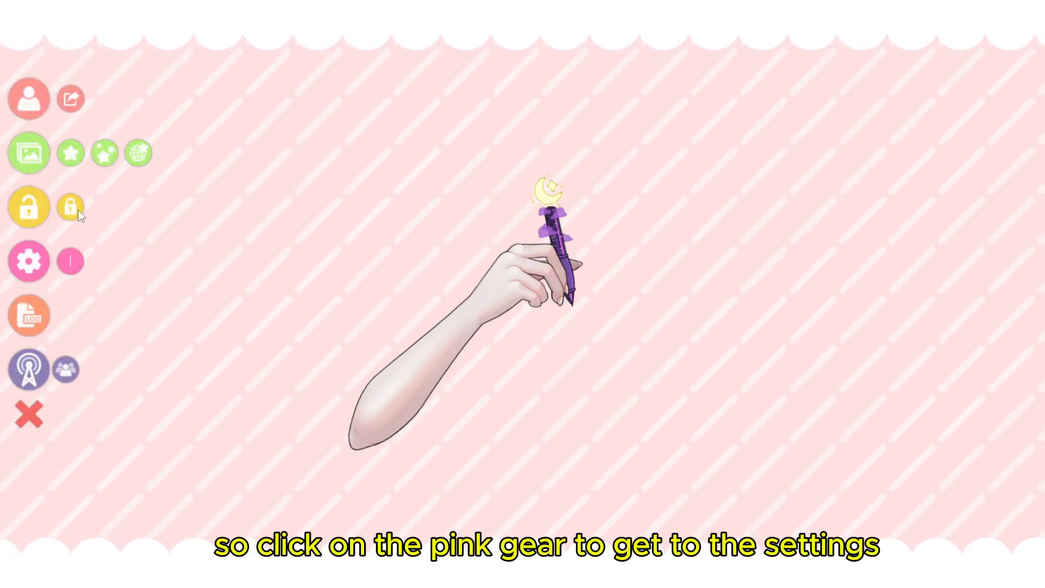
Set the arm model's idle animation to the empty "-" option in its model settings.
left_click(29, 264)
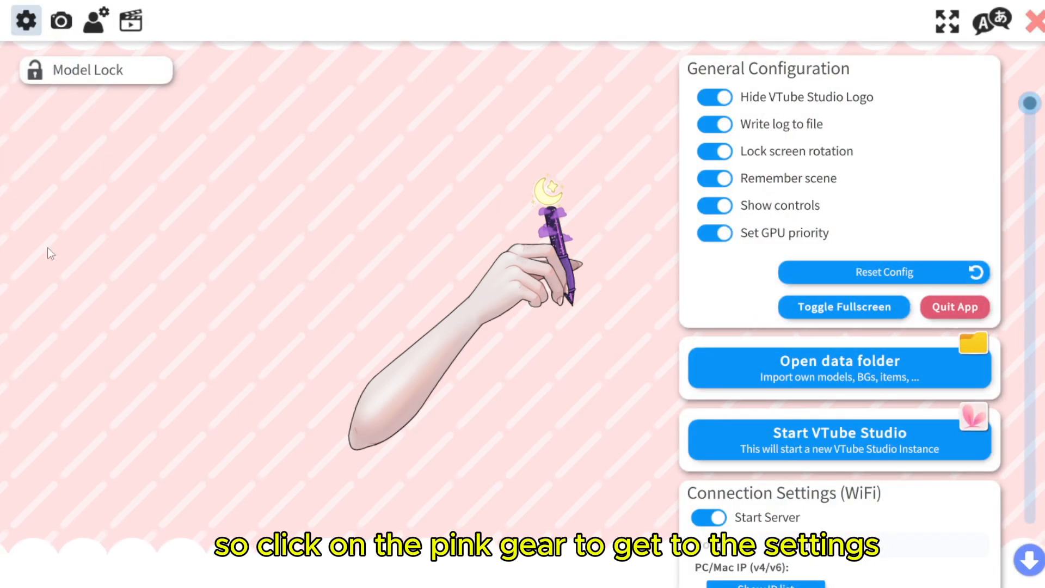
left_click(96, 33)
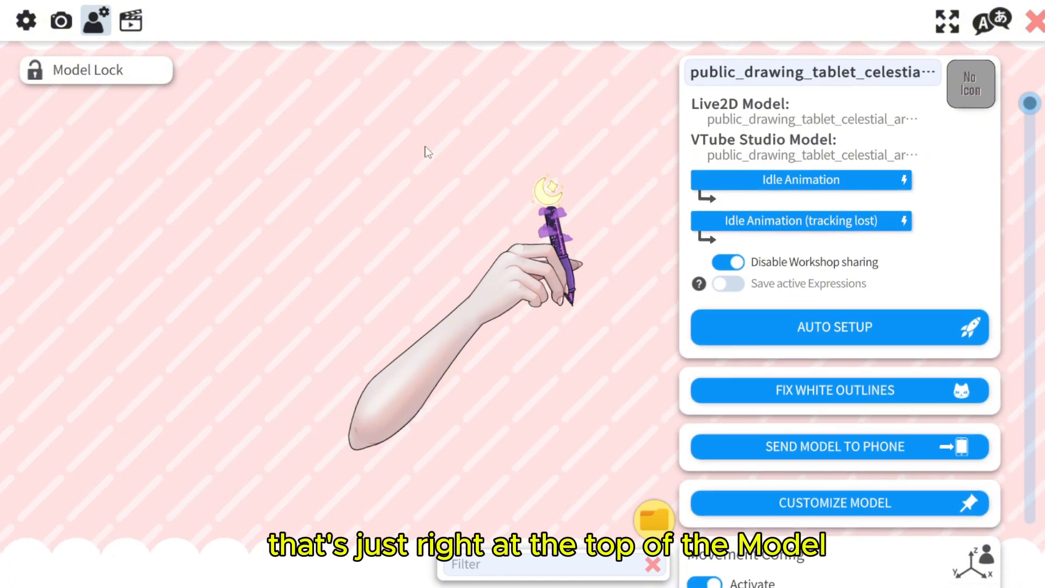
left_click(819, 178)
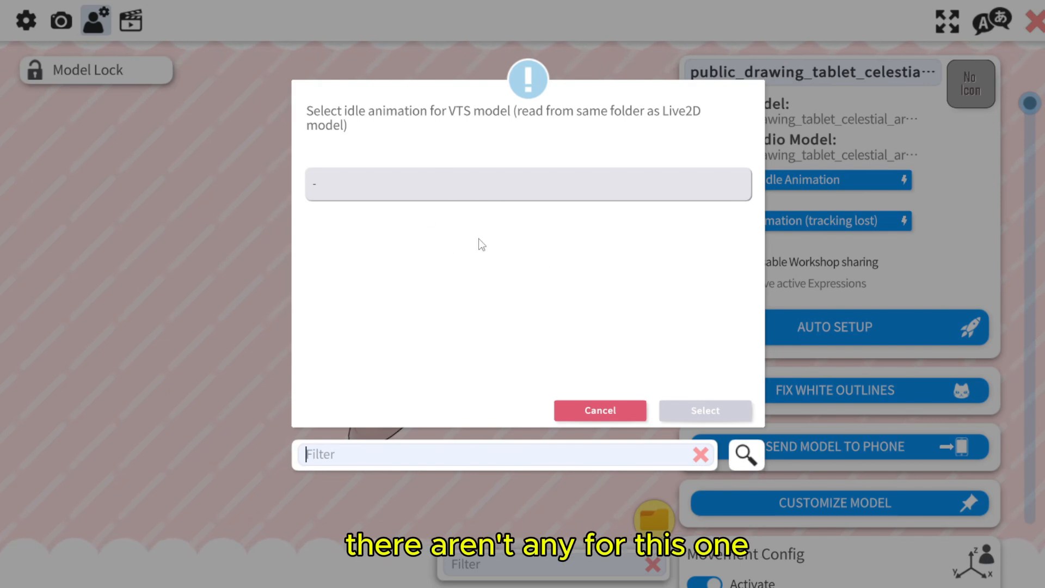
left_click(372, 196)
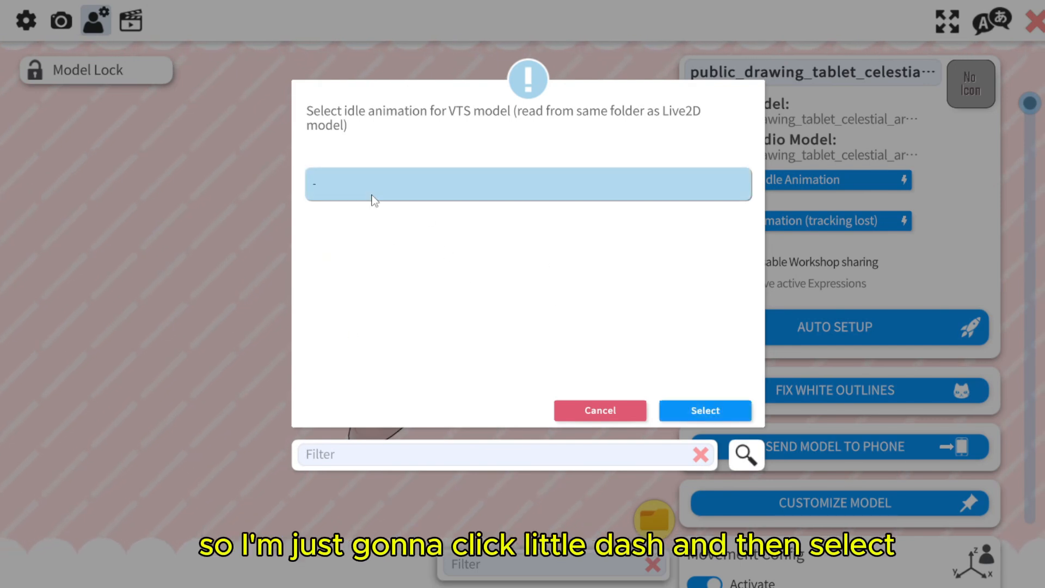
left_click(690, 409)
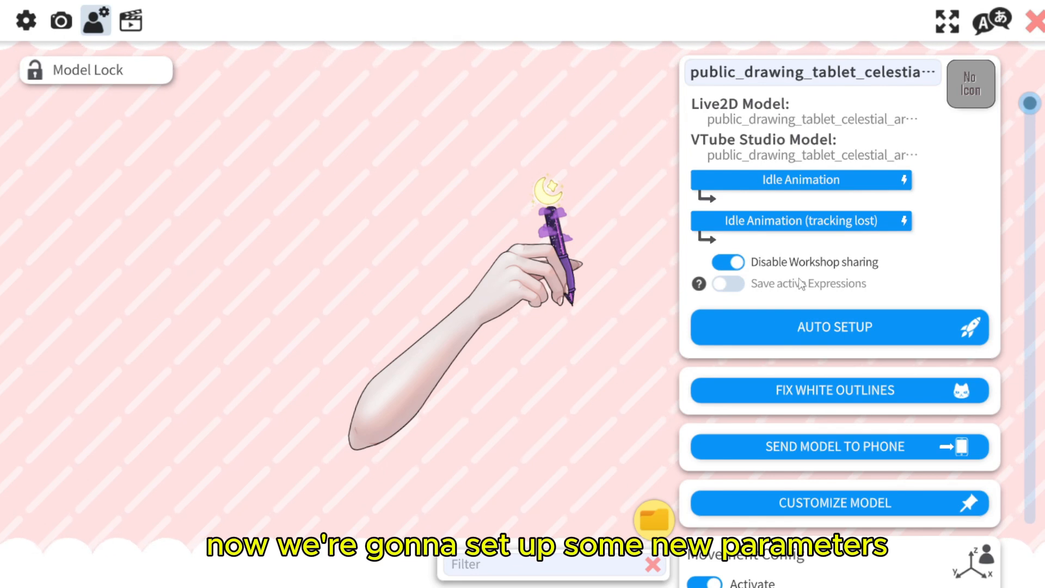
Add a new parameter card at the end of the arm model's settings and name it "draw x".
scroll(799, 279, "down", 3)
scroll(799, 278, "down", 15)
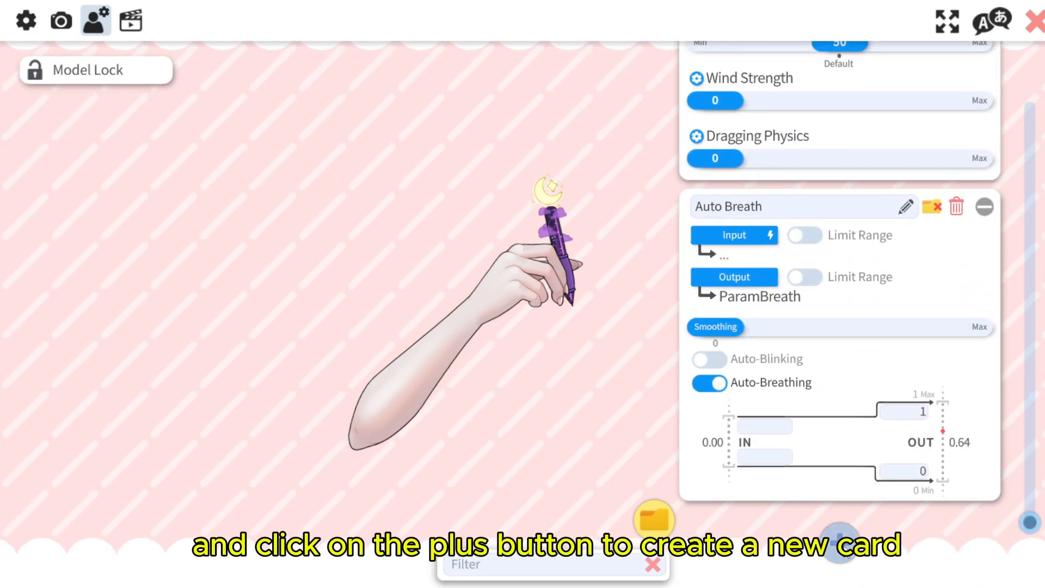
left_click(840, 544)
scroll(796, 383, "down", 5)
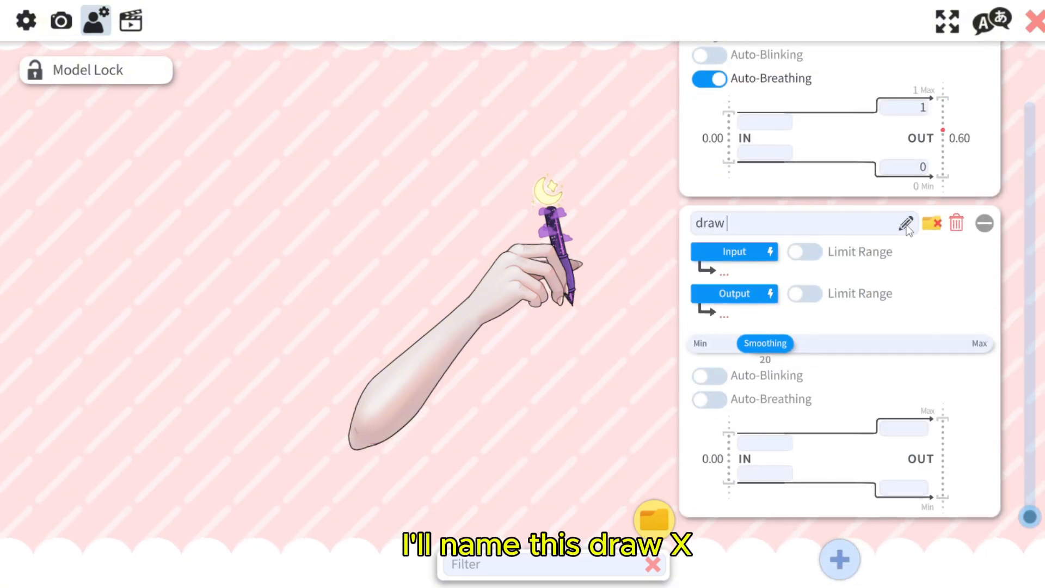
type("x")
Assign MousePositionX as the input and the Live2D parameter draw X as the output of the "draw x" card.
left_click(734, 252)
scroll(547, 223, "down", 5)
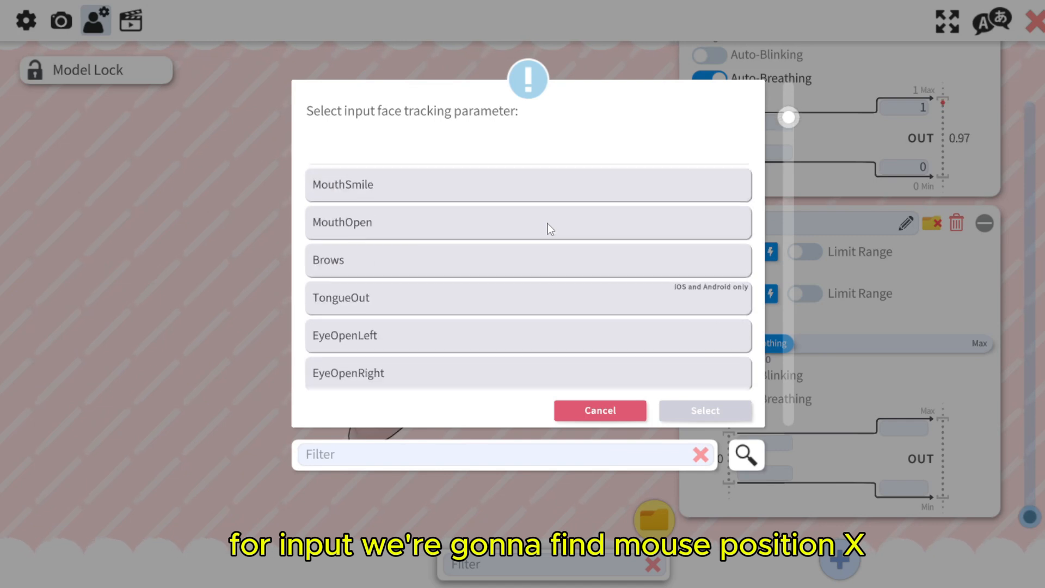
scroll(547, 223, "down", 10)
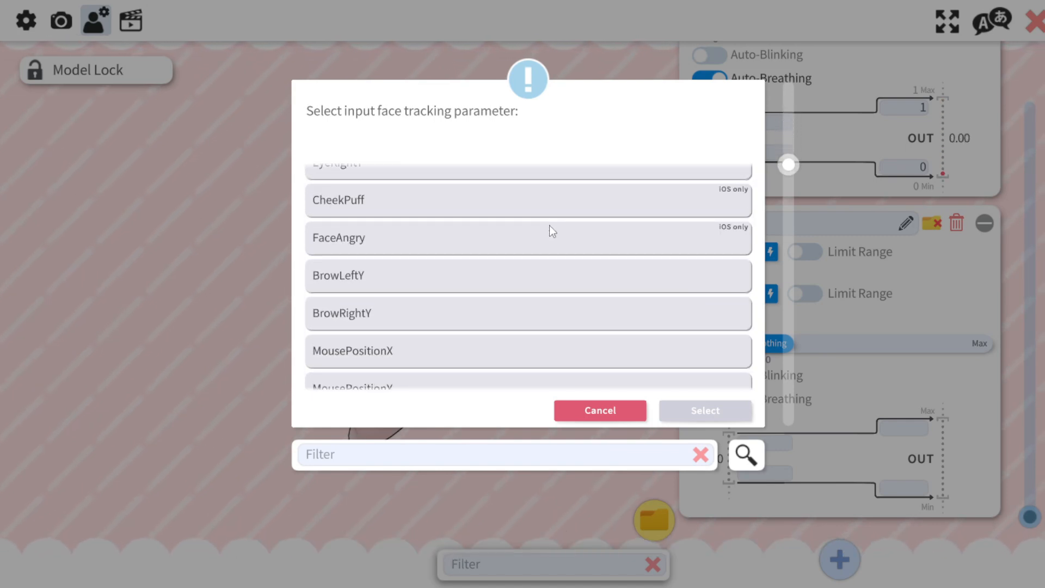
left_click(488, 353)
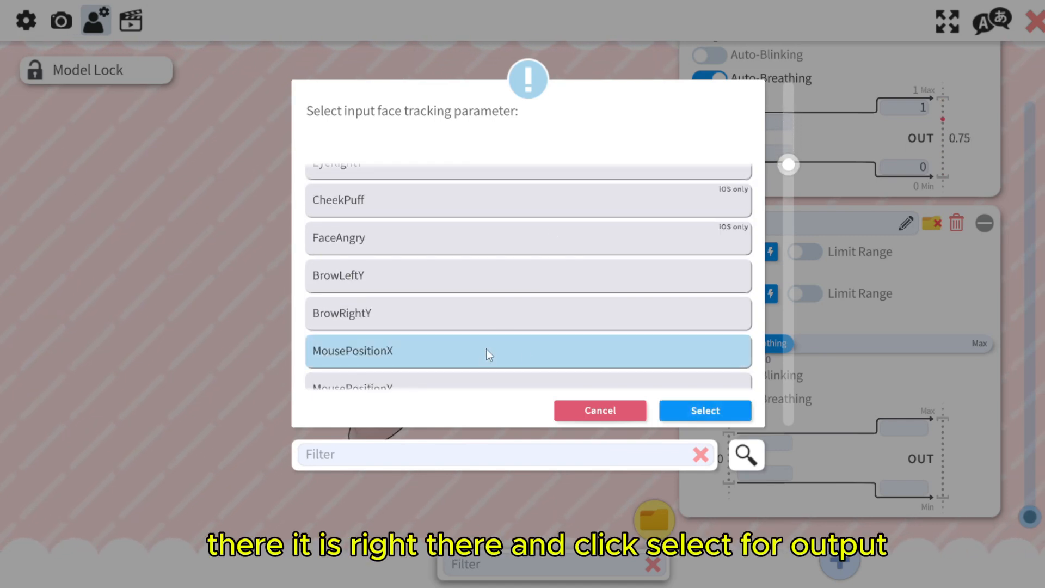
left_click(701, 412)
left_click(736, 294)
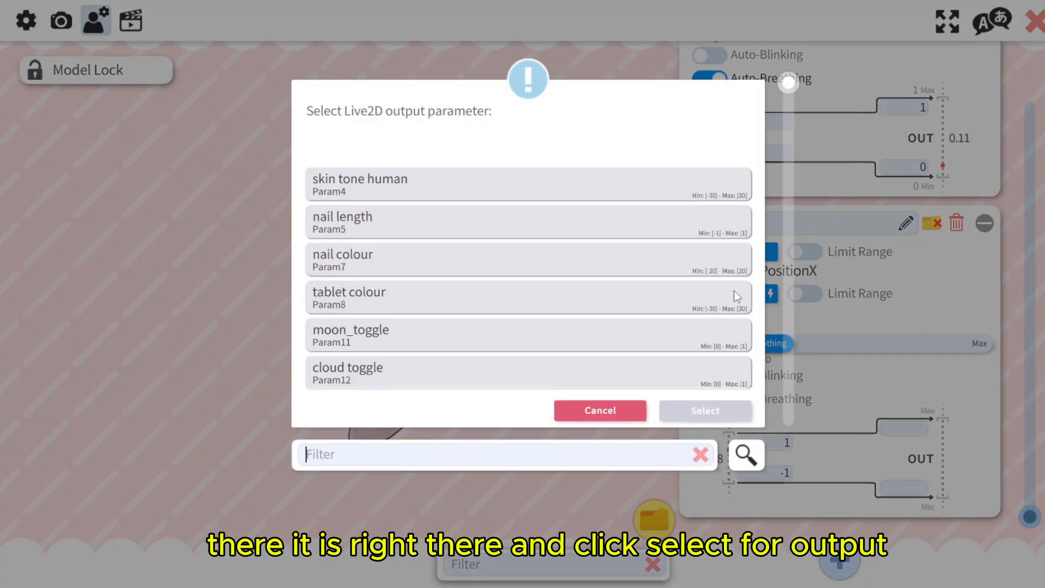
scroll(509, 257, "down", 3)
left_click(379, 319)
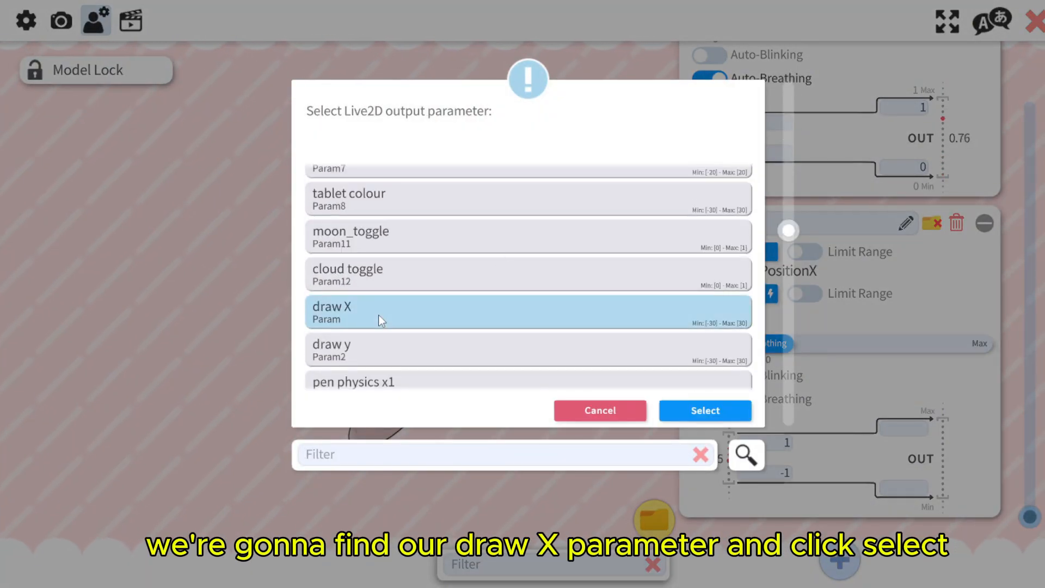
left_click(683, 412)
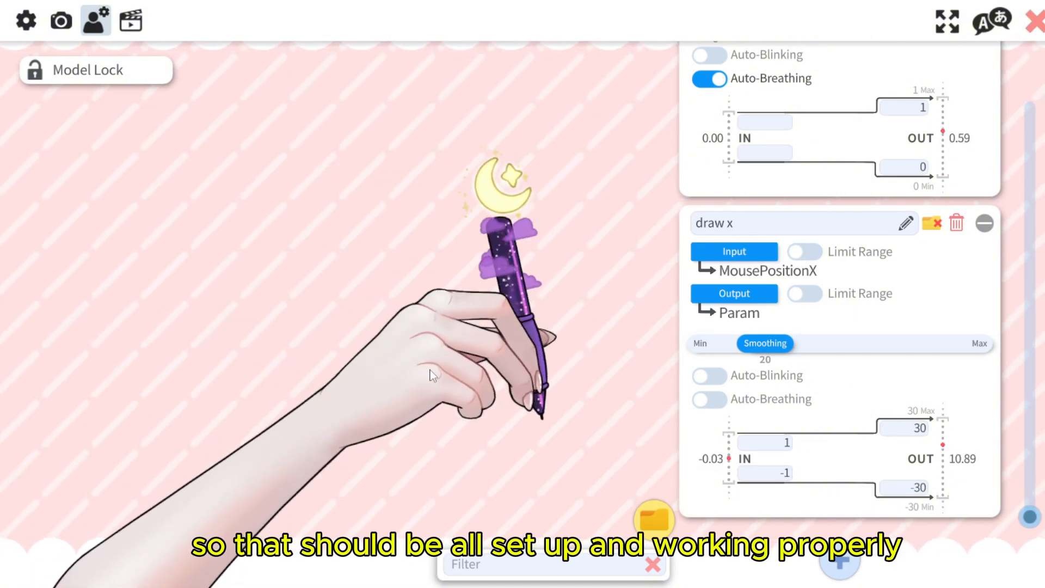
Add another parameter card below "draw x" and name it "draw y".
scroll(961, 303, "down", 1)
left_click(840, 561)
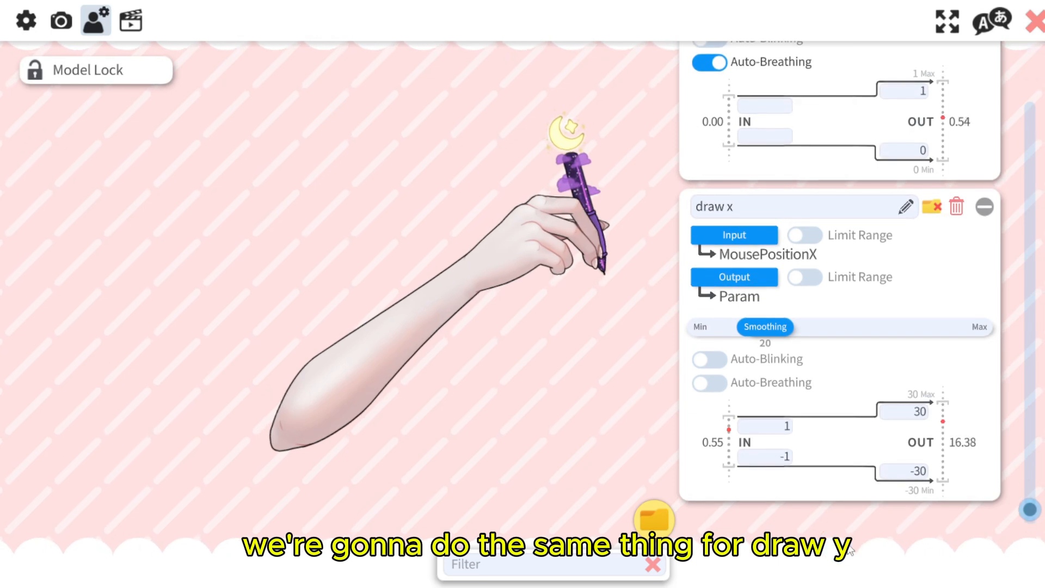
scroll(805, 392, "down", 3)
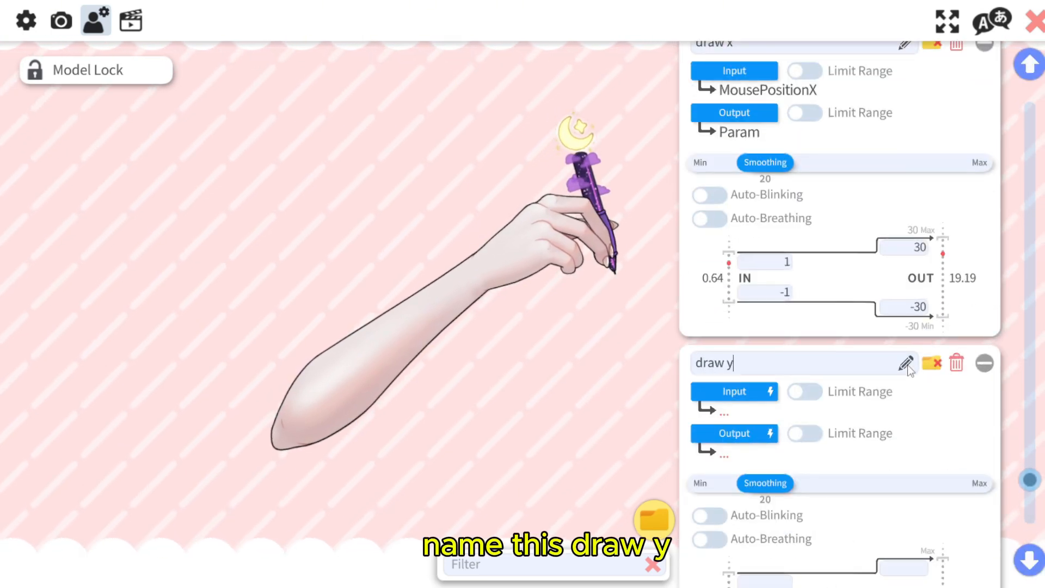
Assign MousePositionY as the input and the Live2D parameter draw y as the output of the "draw y" card.
left_click(734, 391)
scroll(561, 305, "down", 5)
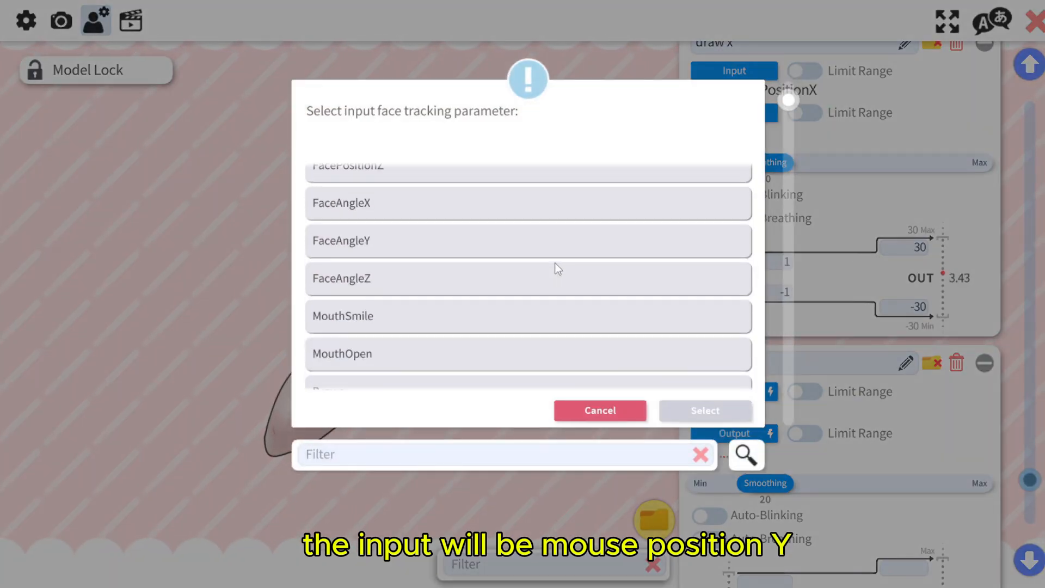
scroll(558, 267, "down", 10)
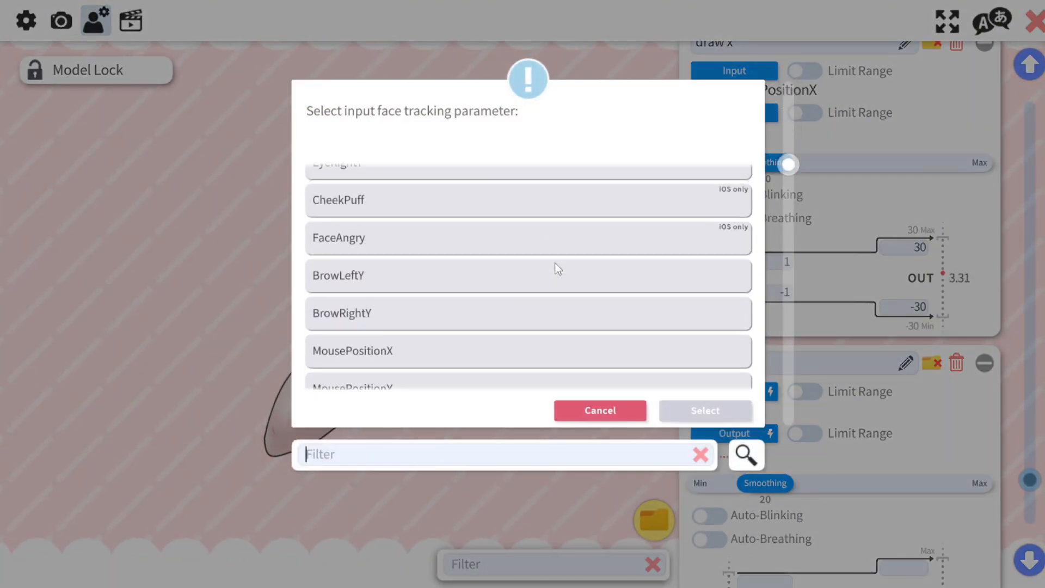
left_click(441, 333)
left_click(703, 412)
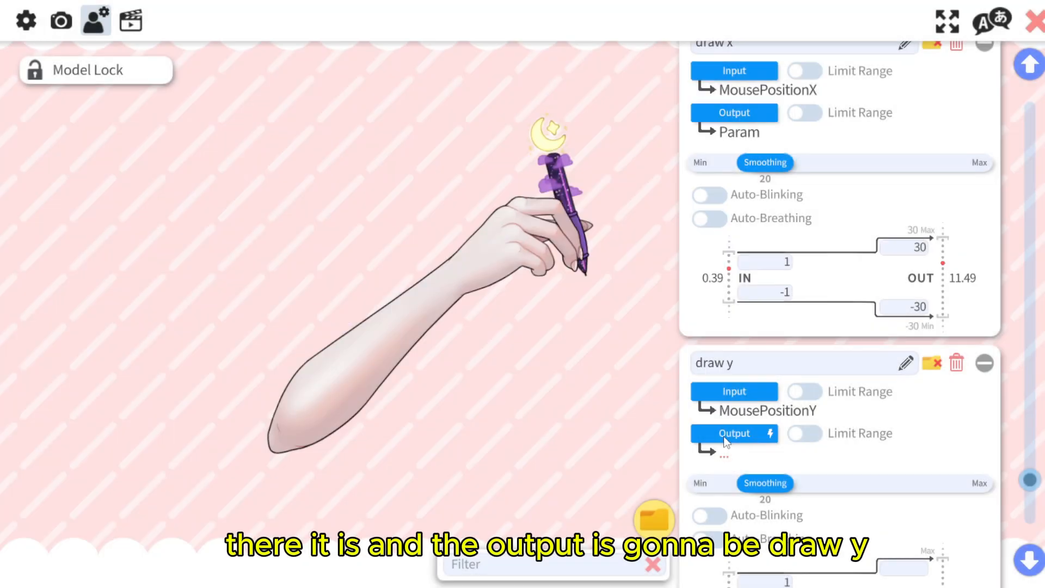
left_click(723, 433)
scroll(591, 310, "down", 3)
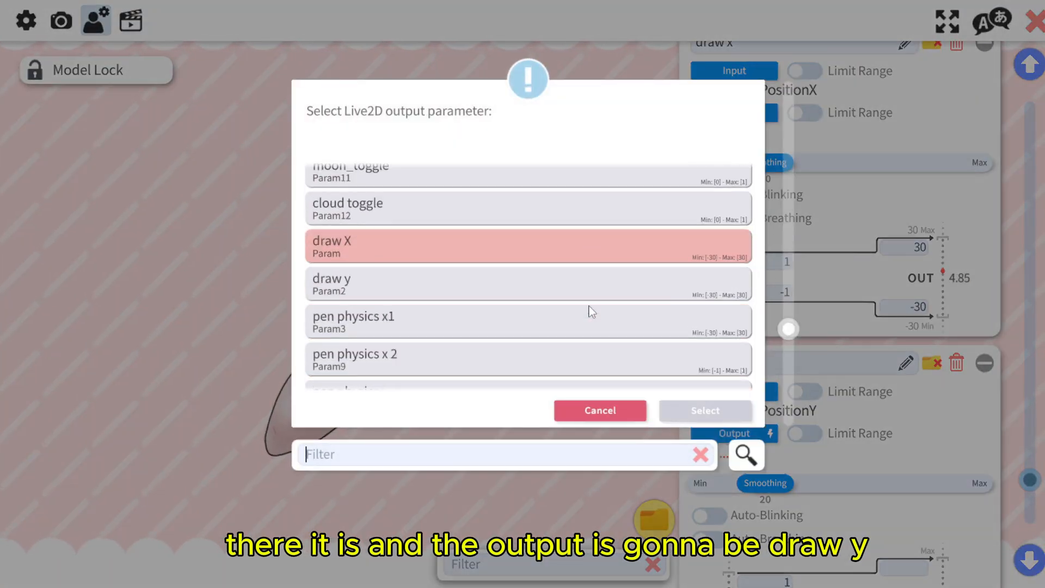
left_click(439, 298)
left_click(690, 415)
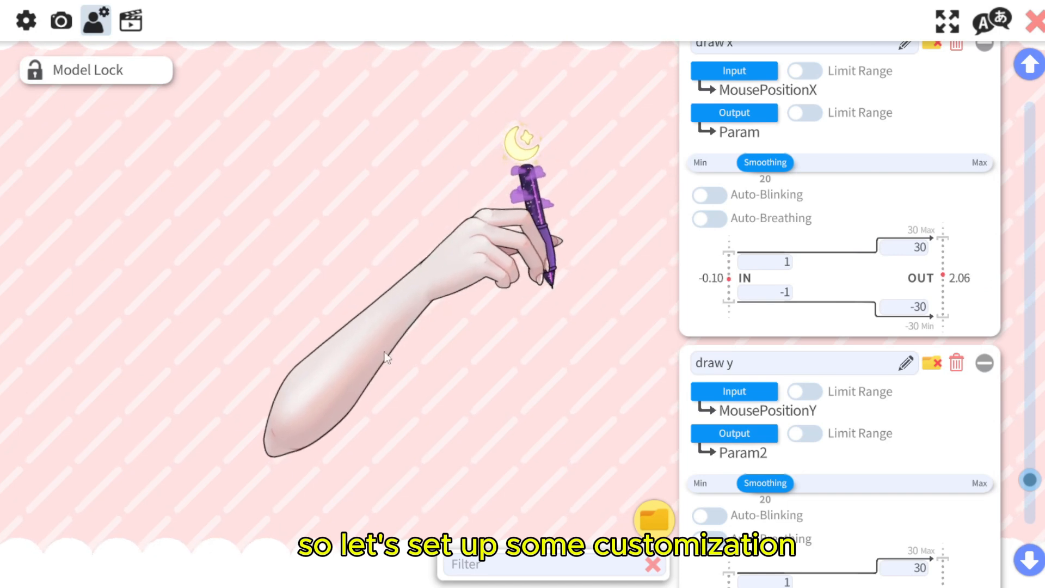
Create a new expression in the Expression Editor and name it "customization".
left_click(140, 27)
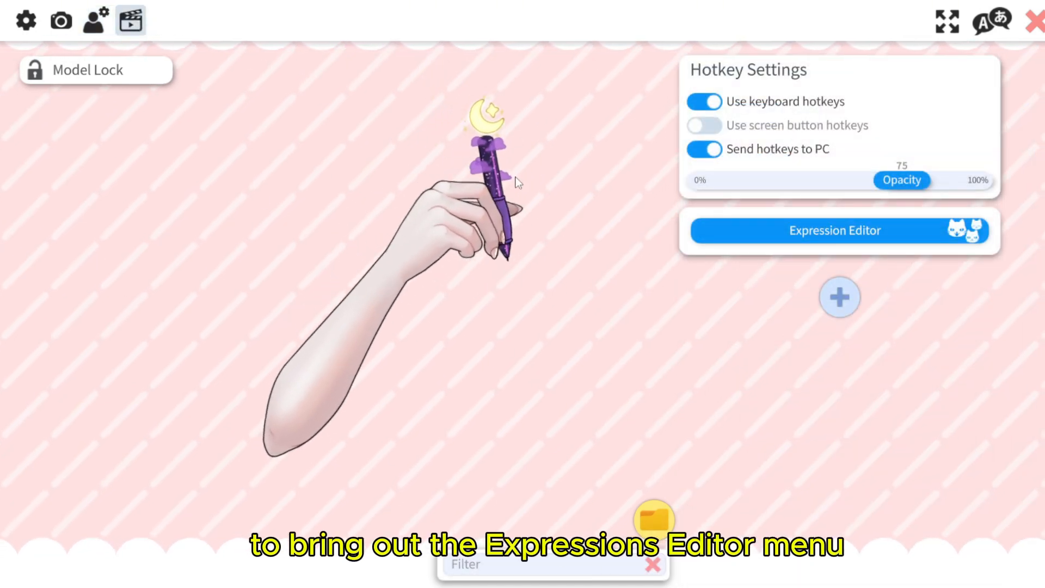
left_click(744, 223)
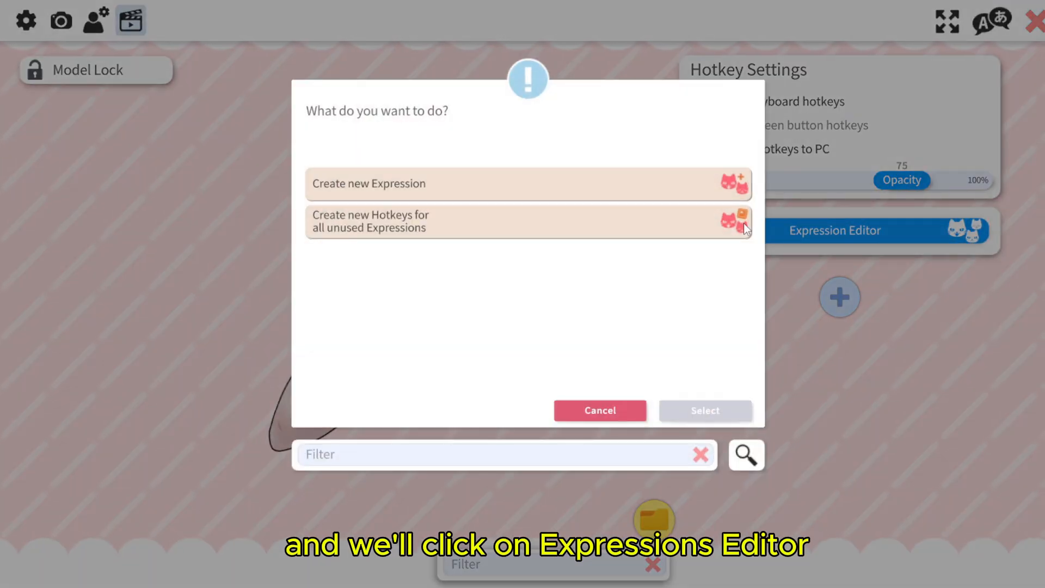
left_click(517, 192)
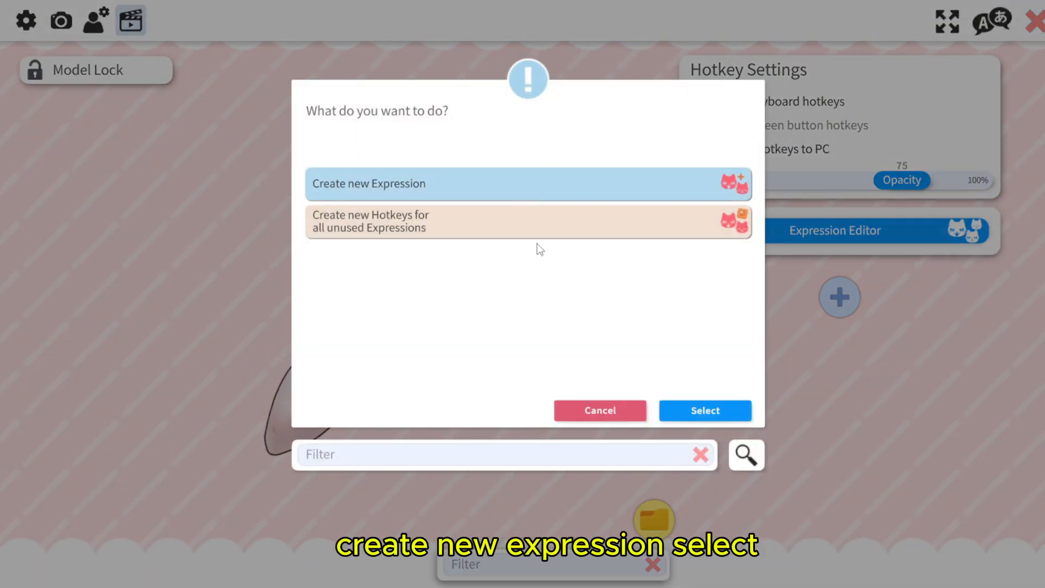
left_click(705, 411)
left_click(811, 84)
type("custom")
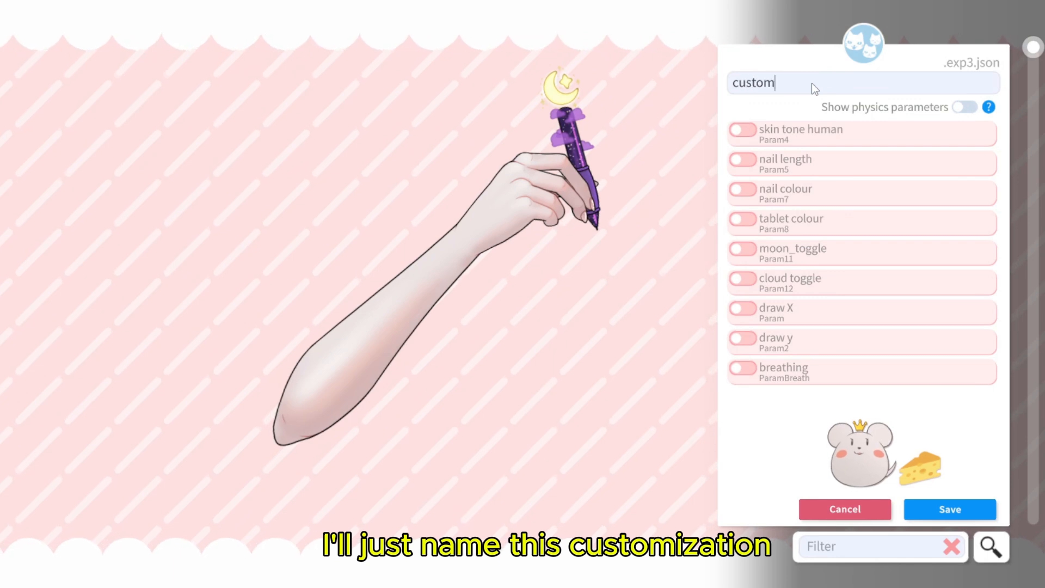
type("ization")
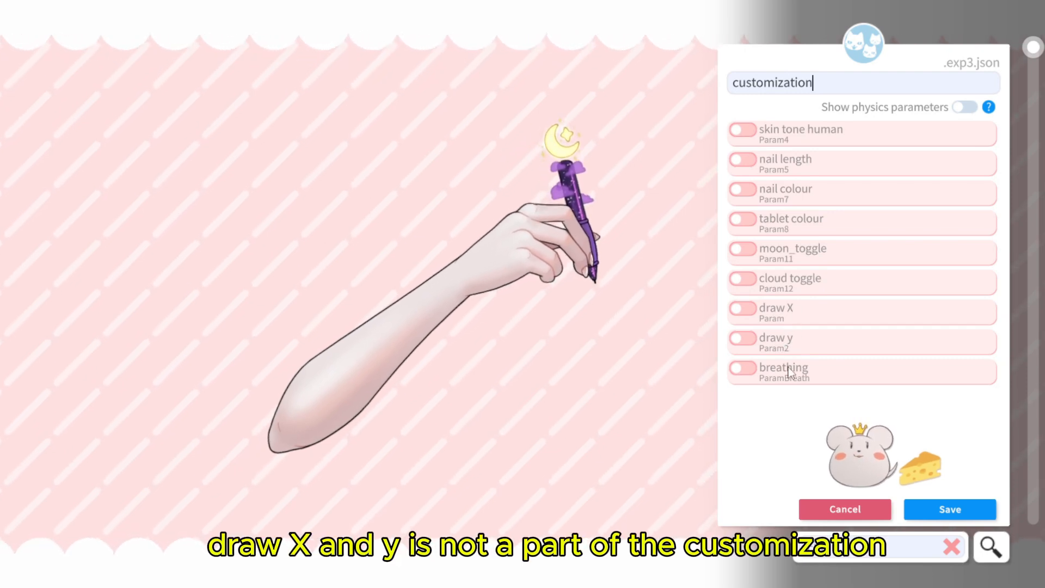
Enable skin tone human, nail length, nail colour, tablet colour, moon_toggle and cloud toggle in the customization expression.
left_click(743, 130)
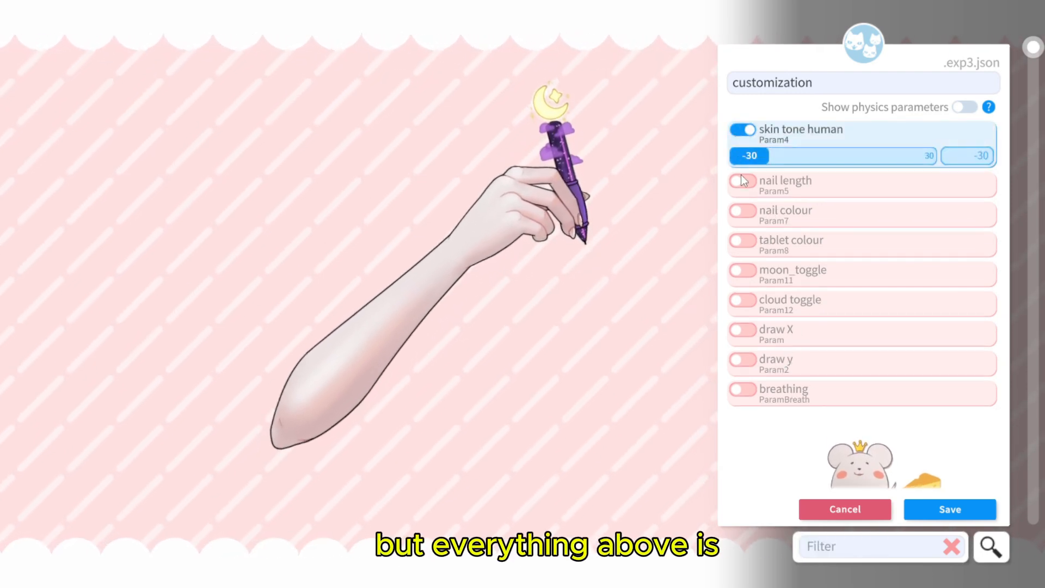
left_click(742, 180)
left_click(743, 234)
left_click(743, 284)
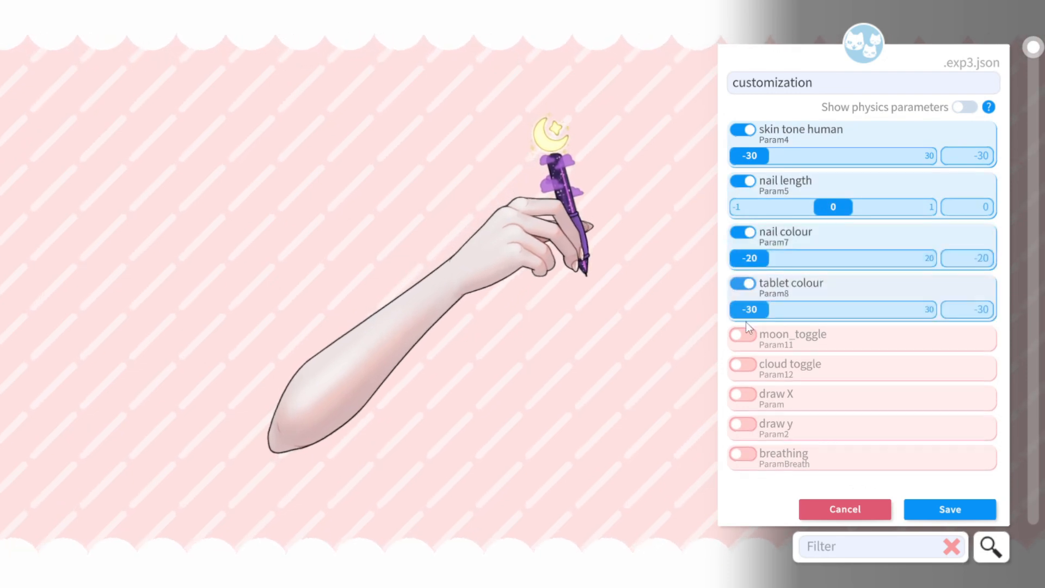
left_click(744, 334)
left_click(734, 390)
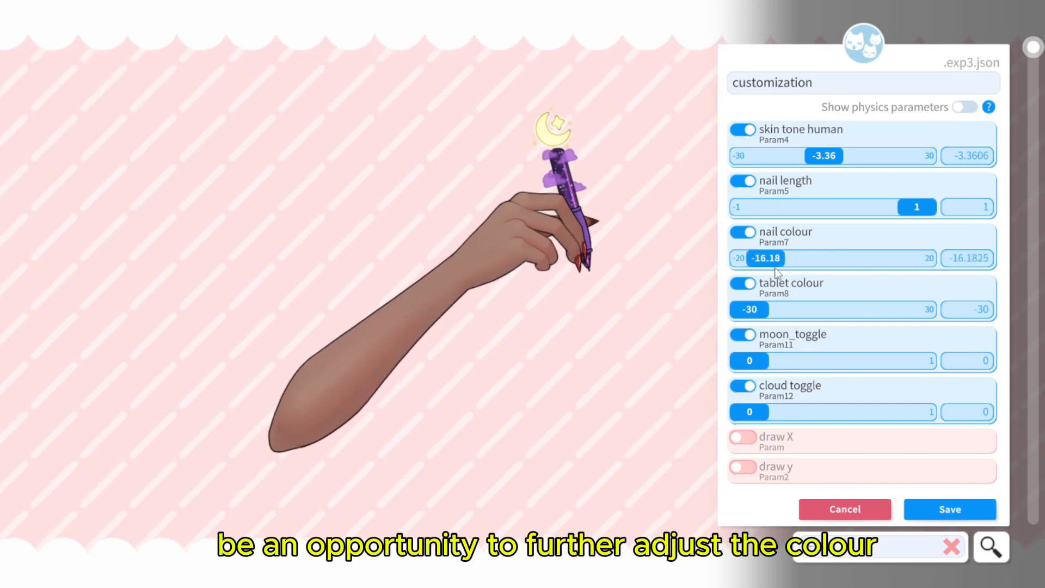
Set nail colour to -20 and moon_toggle to 1 in the customization expression.
left_click_drag(778, 272, 753, 276)
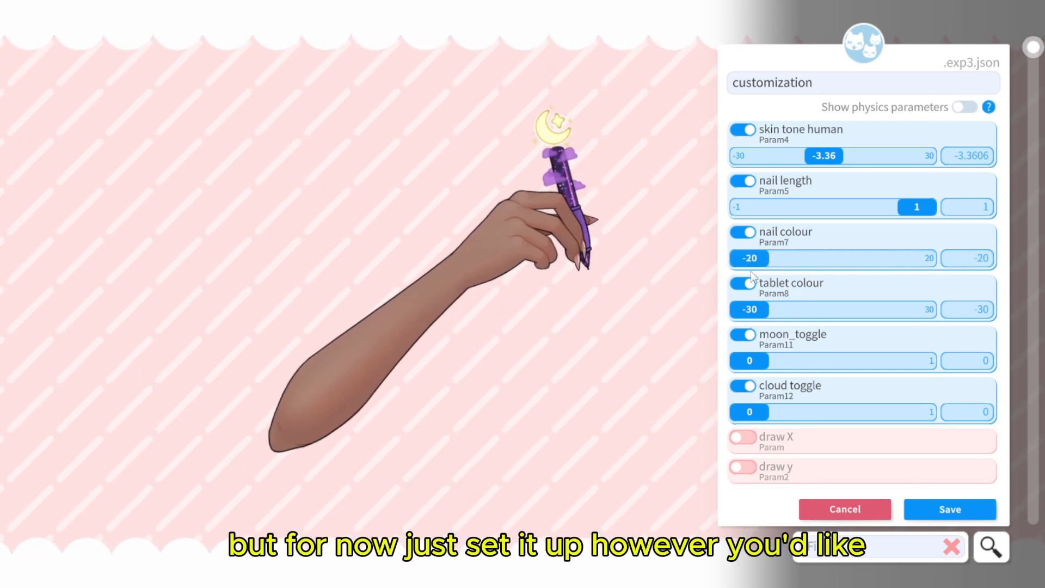
left_click_drag(751, 361, 914, 360)
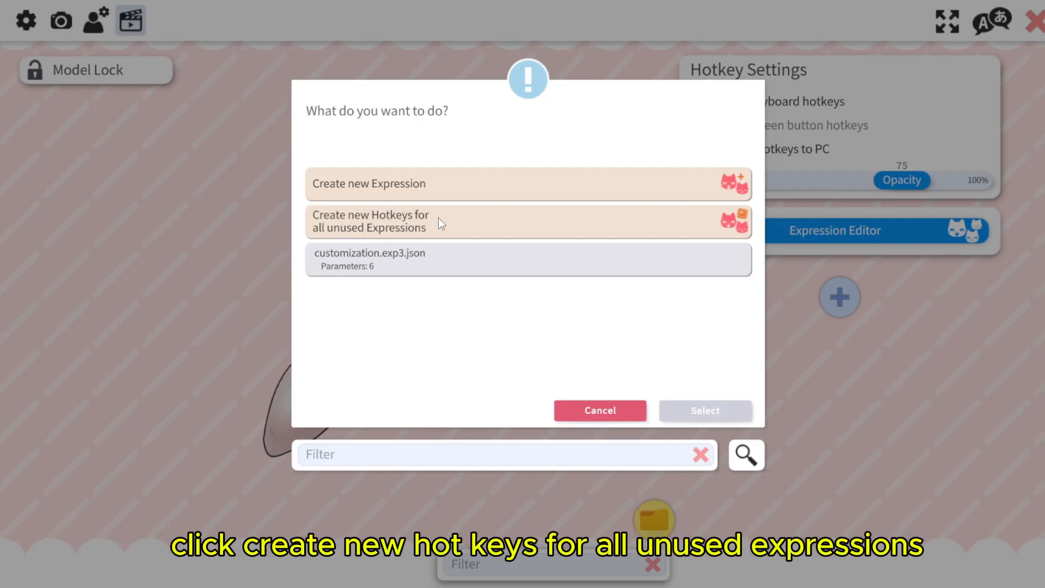
Create new hotkeys for all unused expressions and record C as Key 1 of the customization hotkey.
left_click(441, 224)
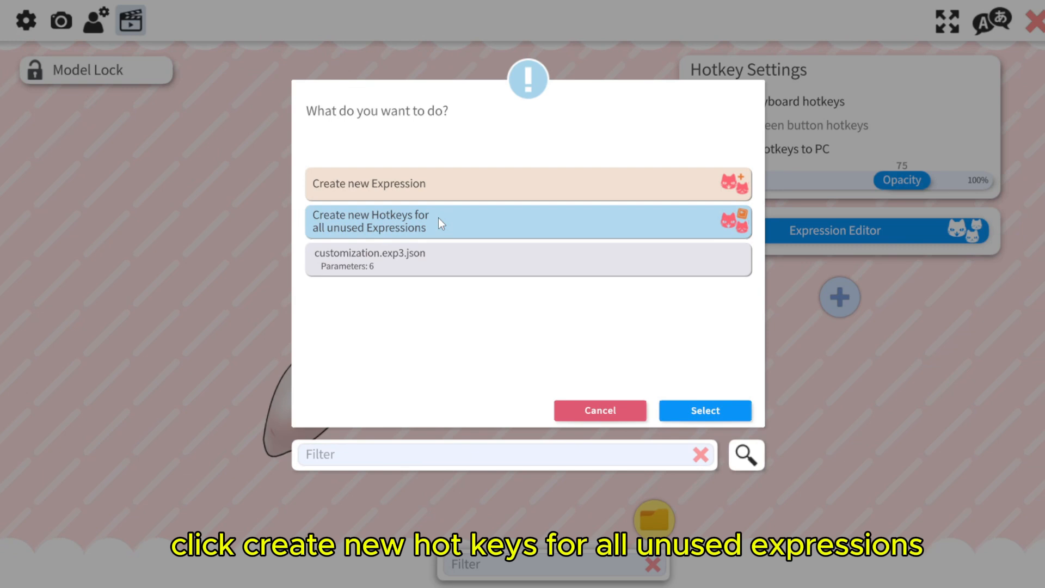
left_click(728, 416)
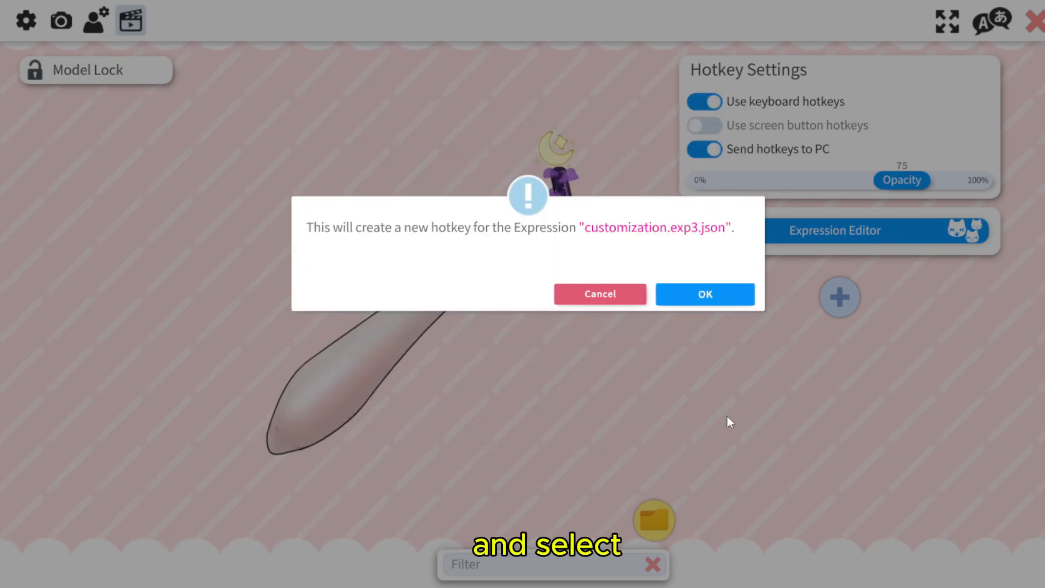
left_click(696, 301)
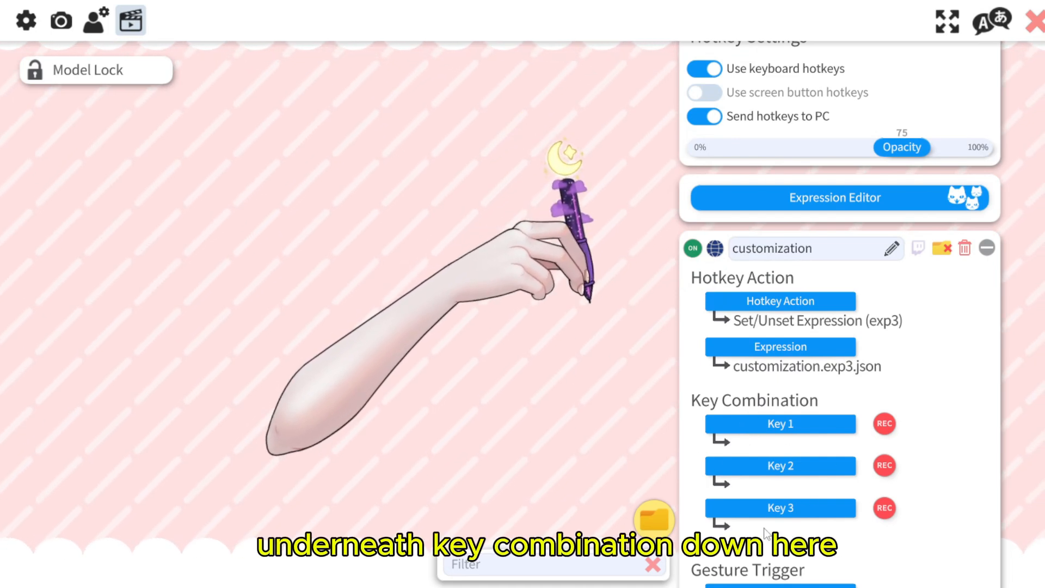
left_click(885, 428)
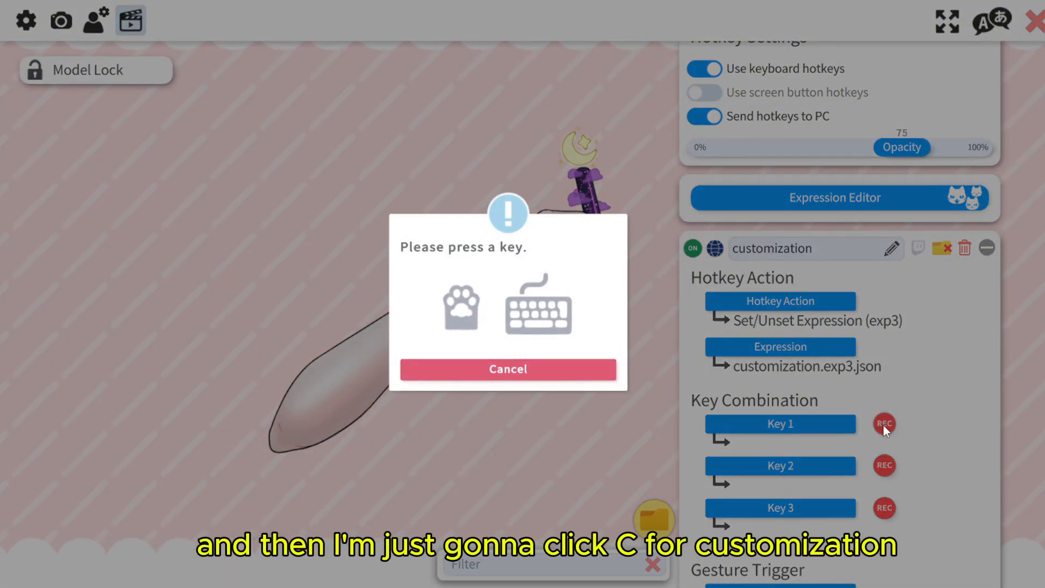
key("c")
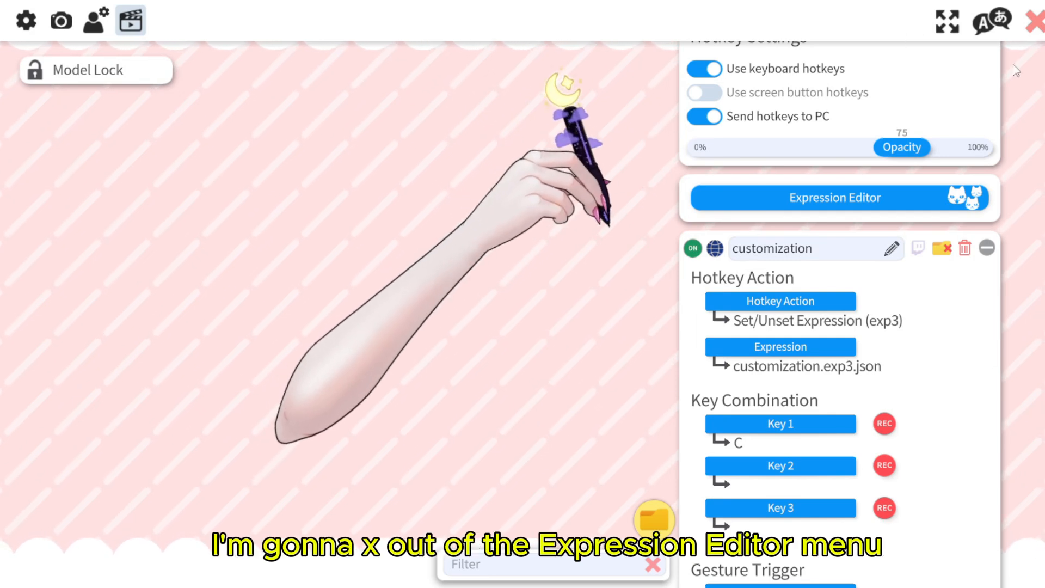
Return to the arm model's settings and turn on Save active Expressions.
left_click(1036, 20)
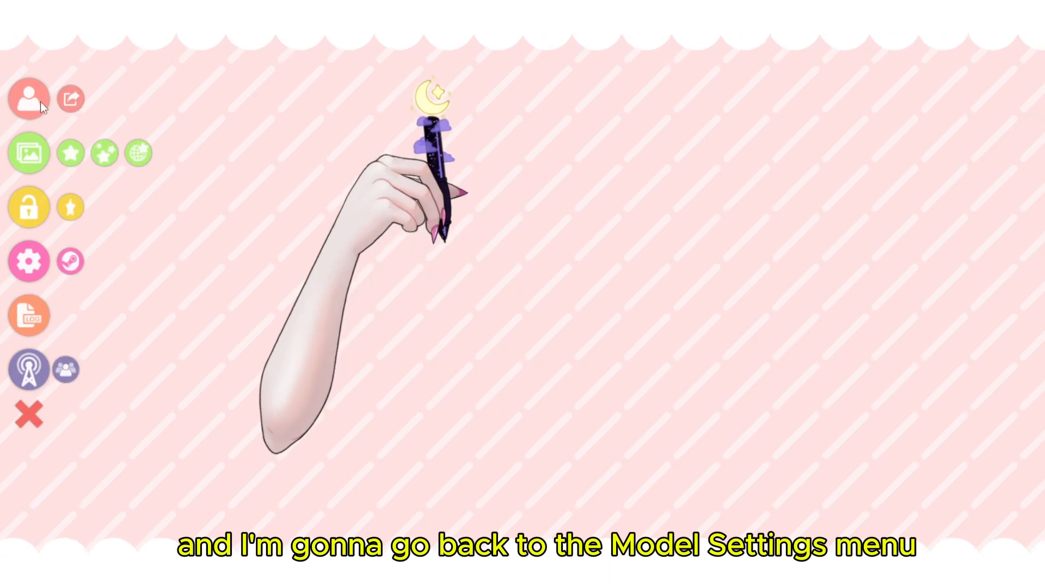
left_click(37, 261)
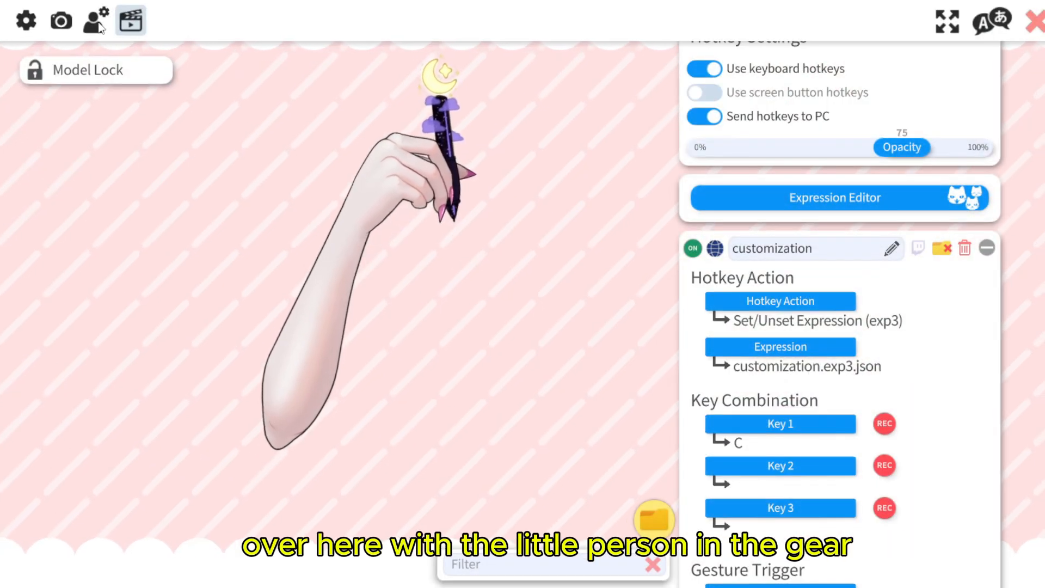
left_click(99, 24)
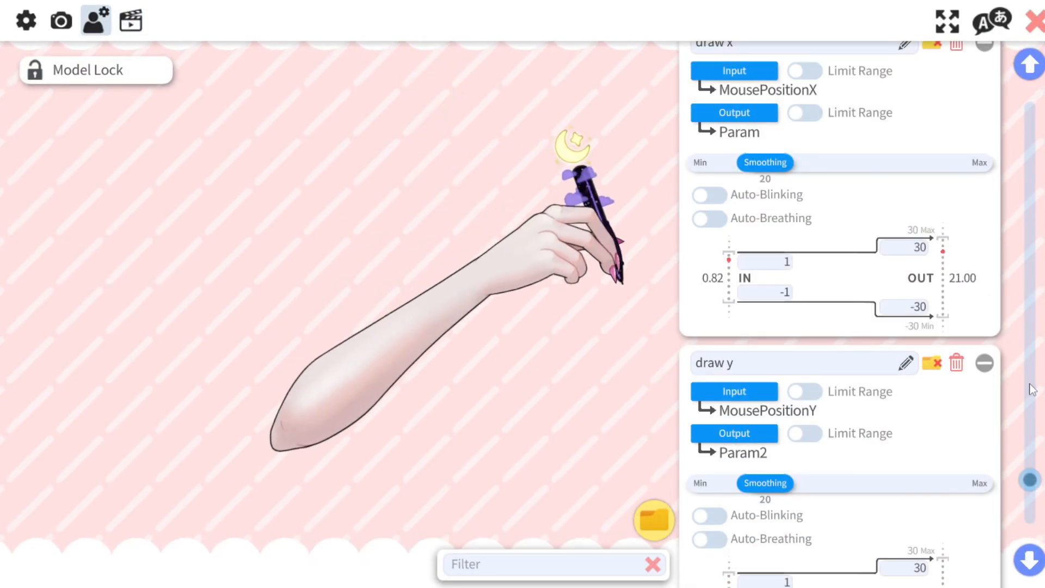
scroll(880, 342, "up", 6)
scroll(914, 386, "up", 8)
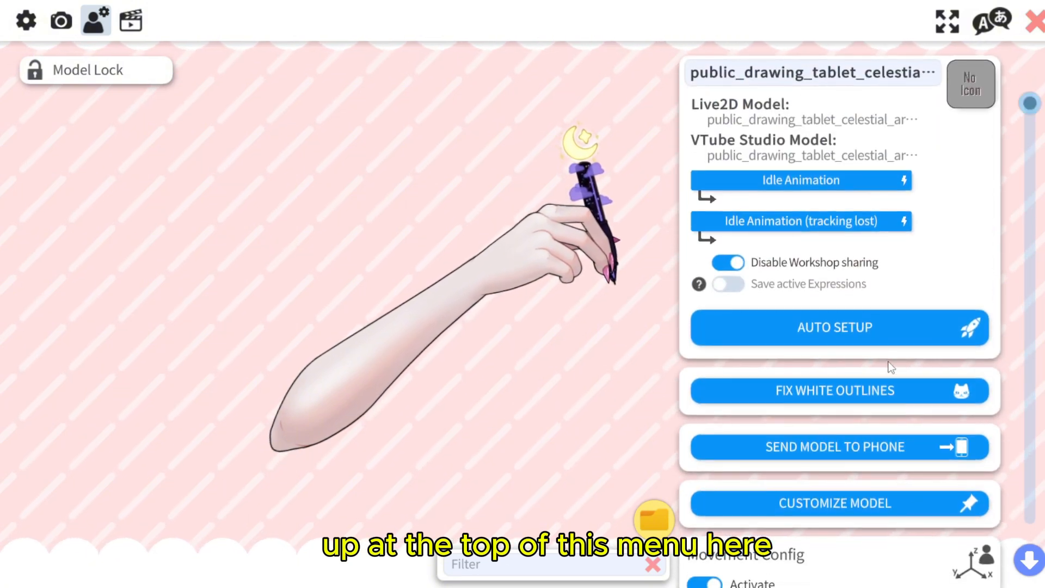
left_click(720, 284)
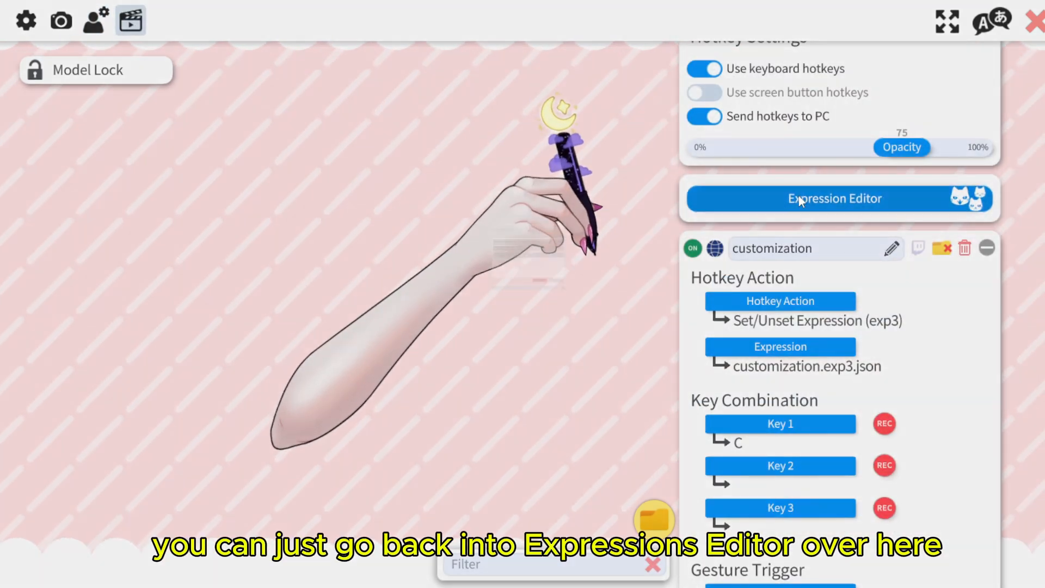
Open the existing customization expression in the Expression Editor to review its parameter values, and exit without saving.
left_click(798, 197)
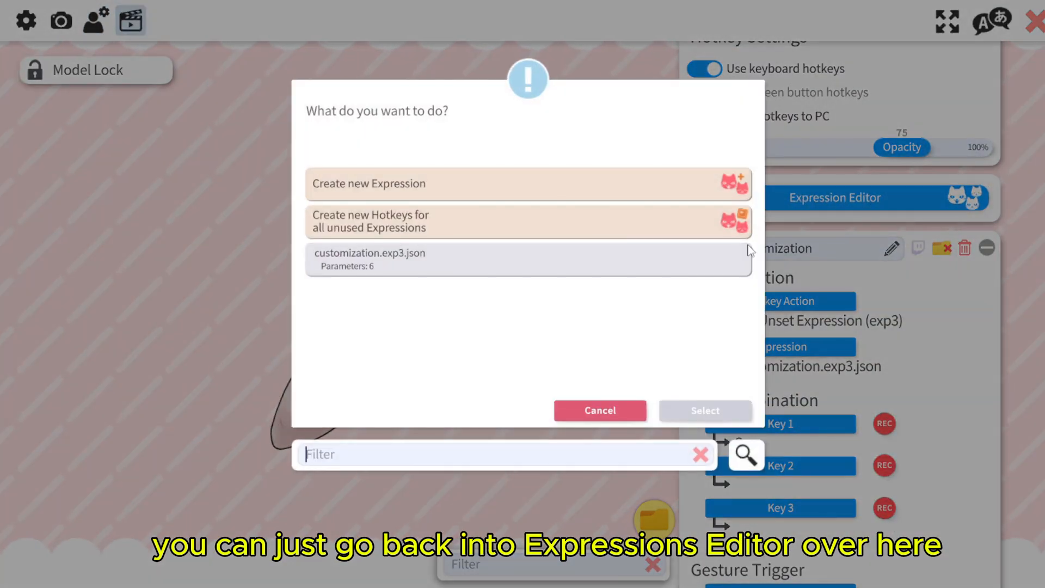
left_click(402, 260)
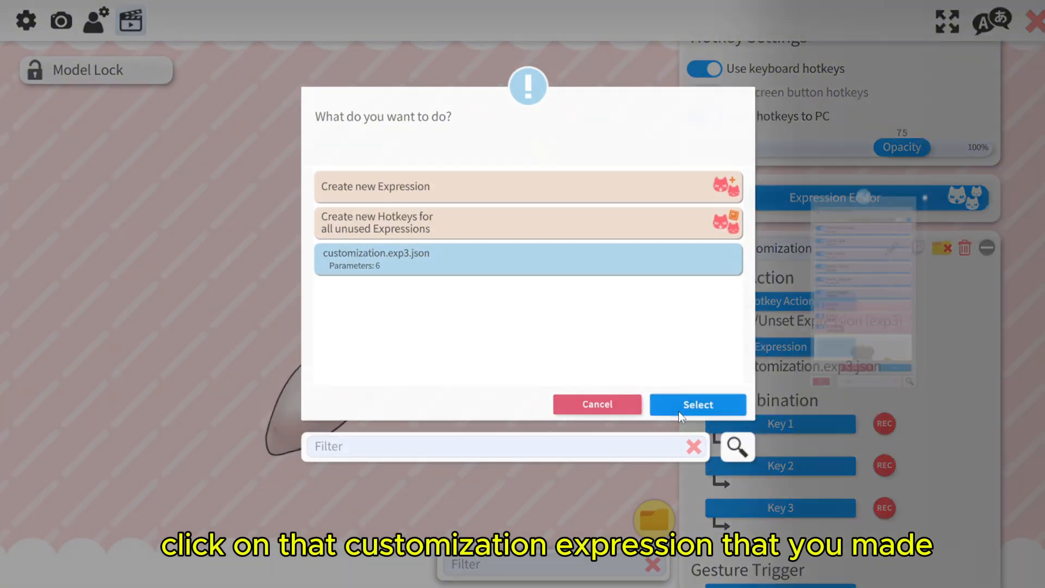
left_click(677, 412)
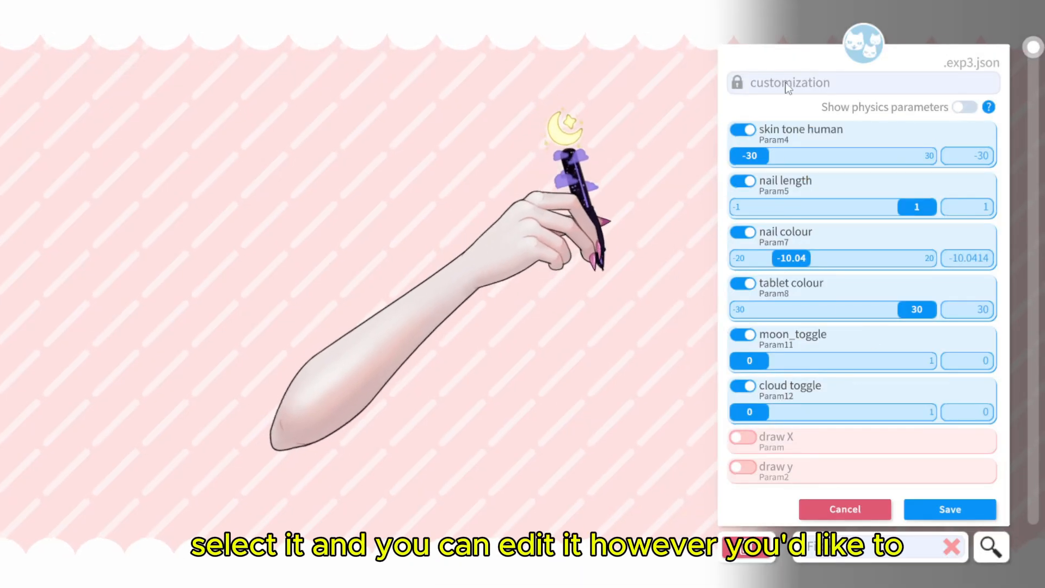
left_click(875, 509)
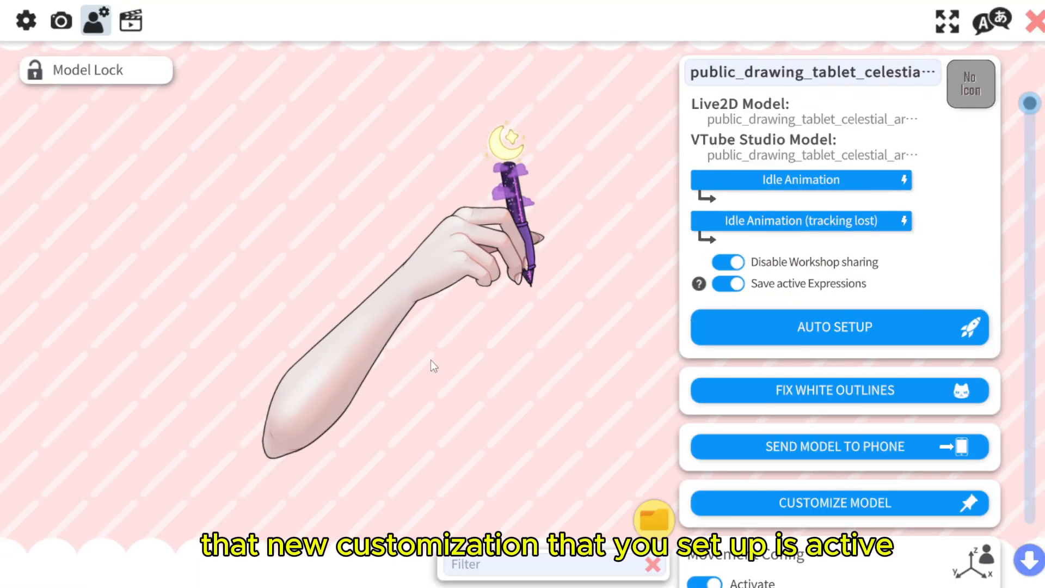
Turn Save active Expressions off and back on in the model settings while the customization expression is active.
left_click(729, 283)
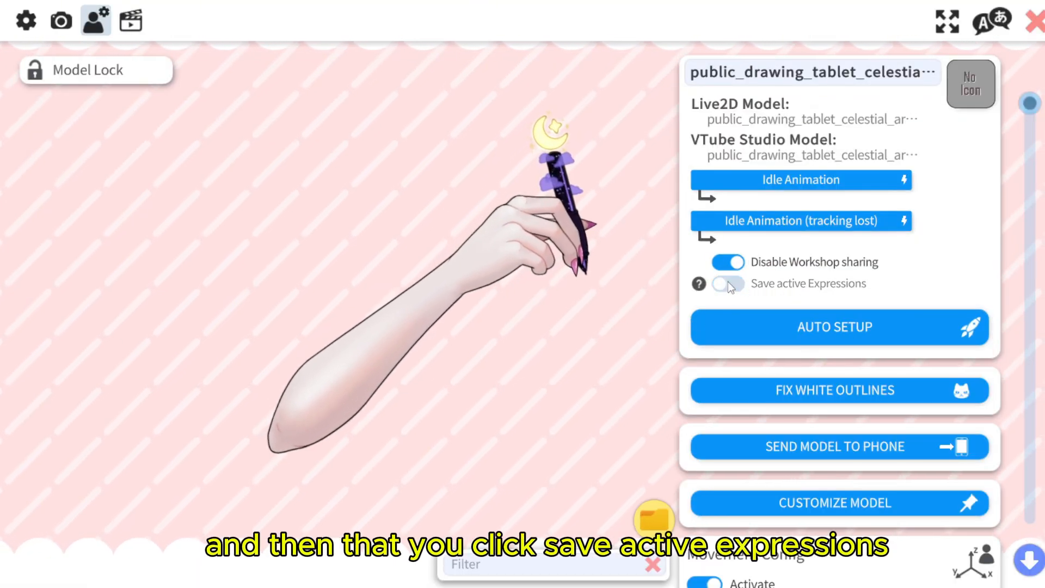
left_click(729, 283)
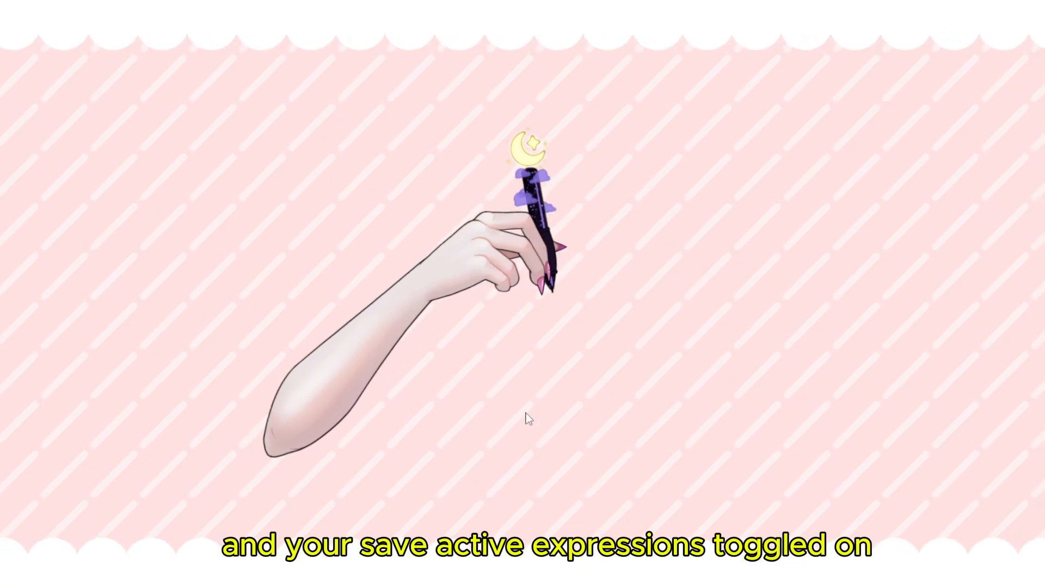
Load the current arm model as a Live2D item, agreeing to copy it into the Items folder.
double_click(528, 418)
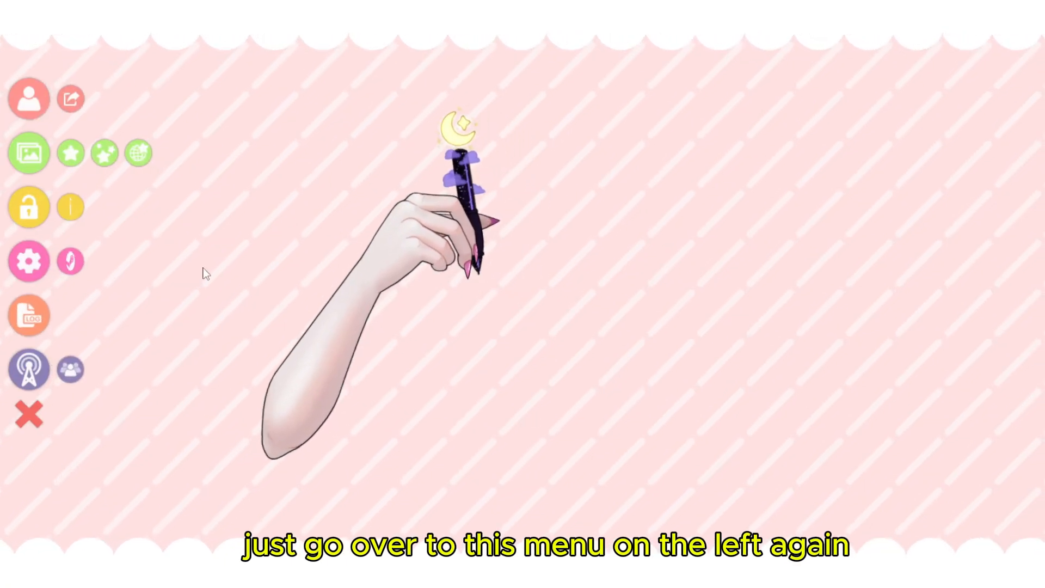
left_click(73, 163)
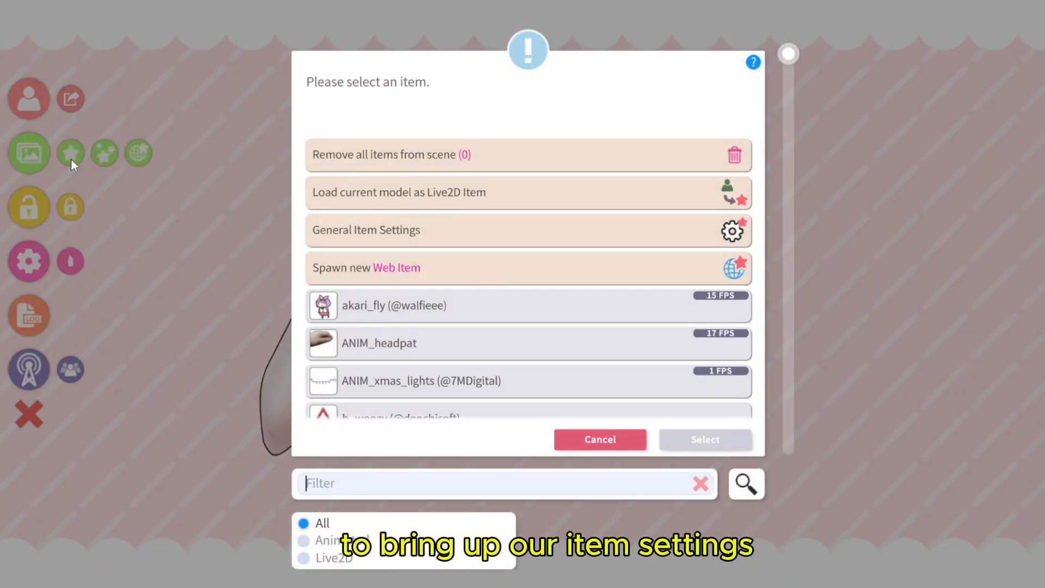
left_click(446, 195)
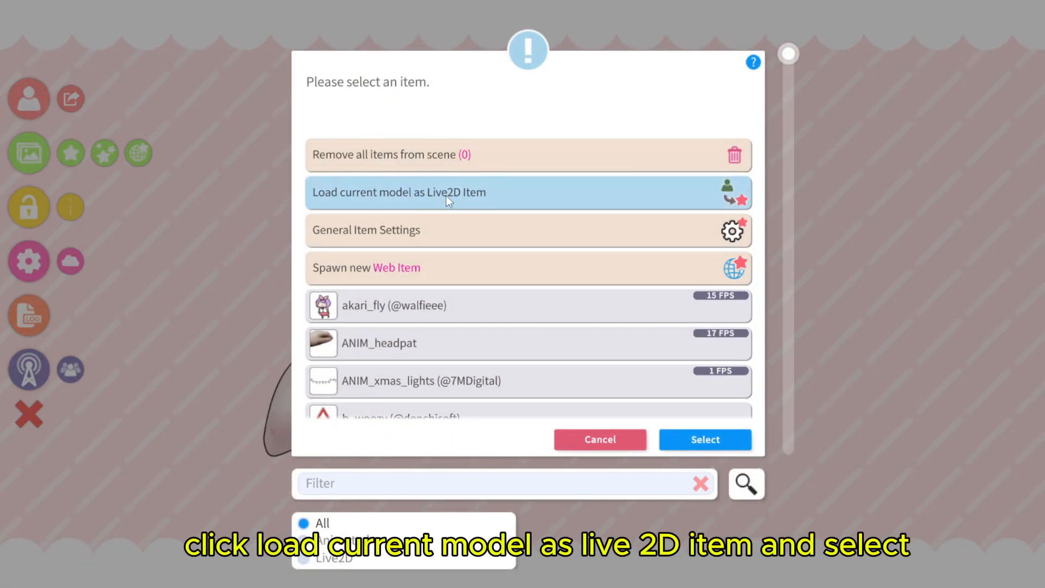
left_click(711, 441)
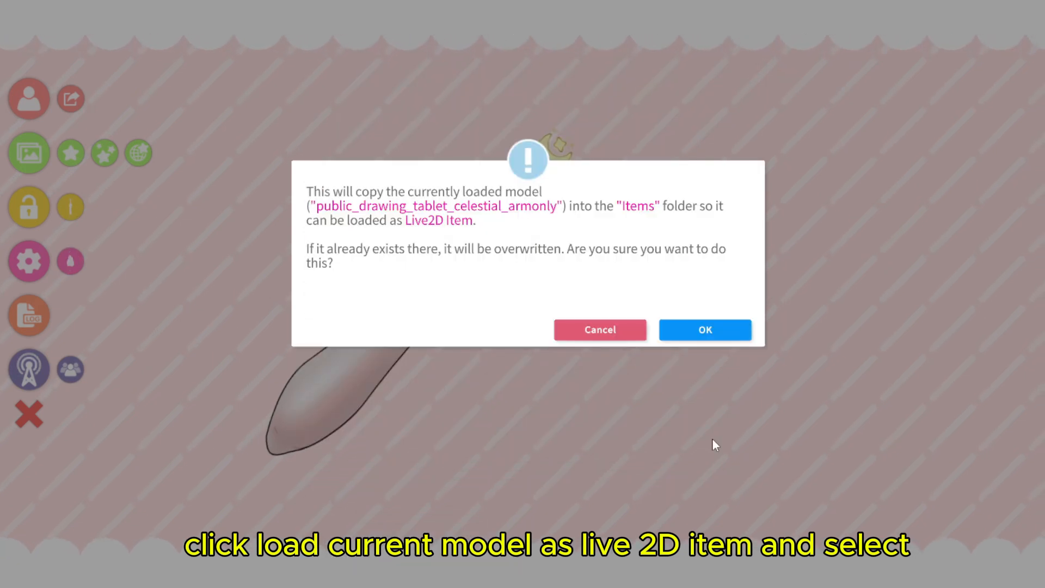
left_click(721, 331)
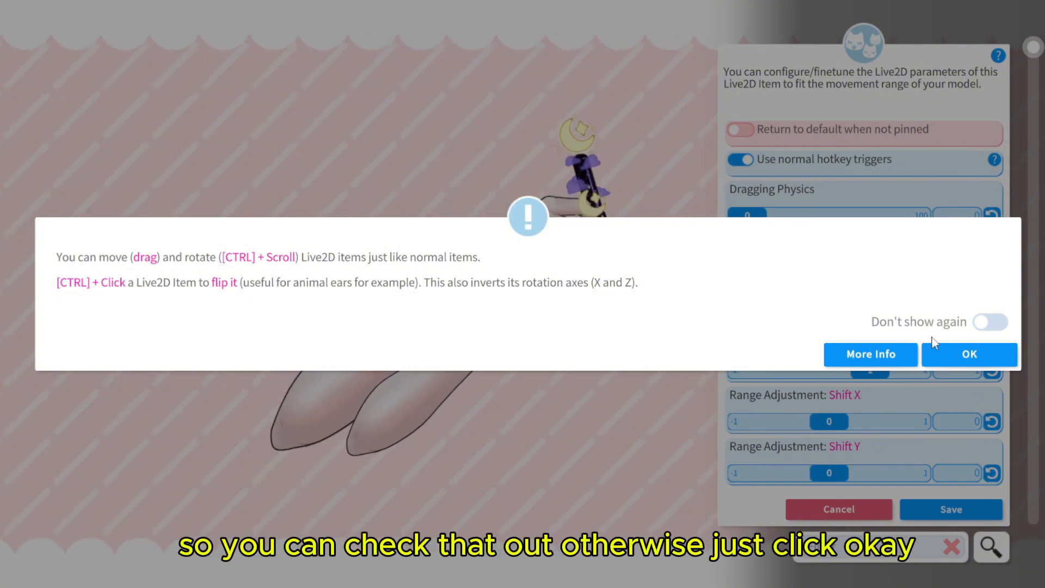
Save the item's default Live2D settings without customizing its multiply and screen colors, and move the item apart from the original arm.
left_click(953, 353)
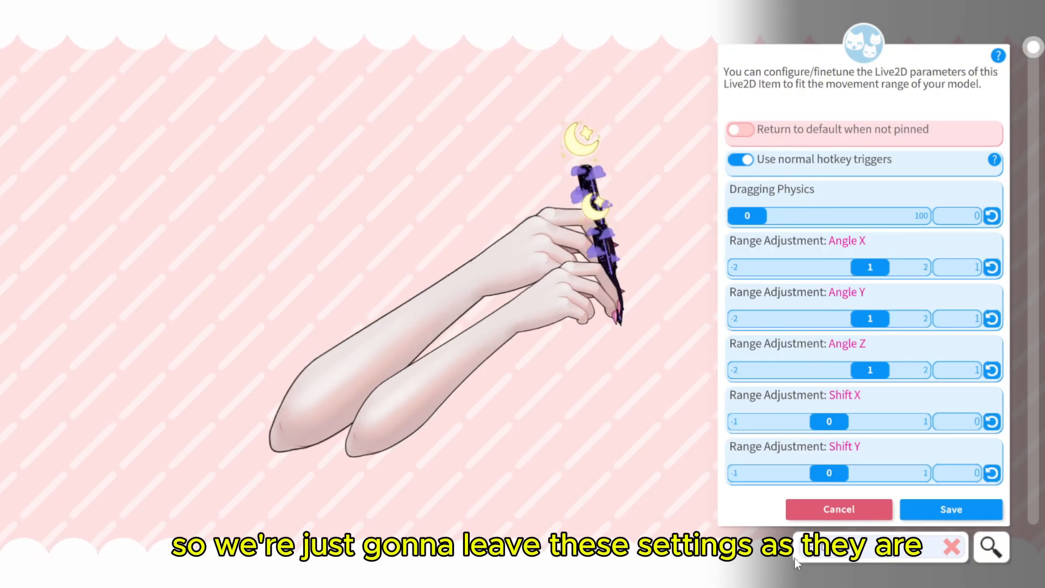
left_click(931, 506)
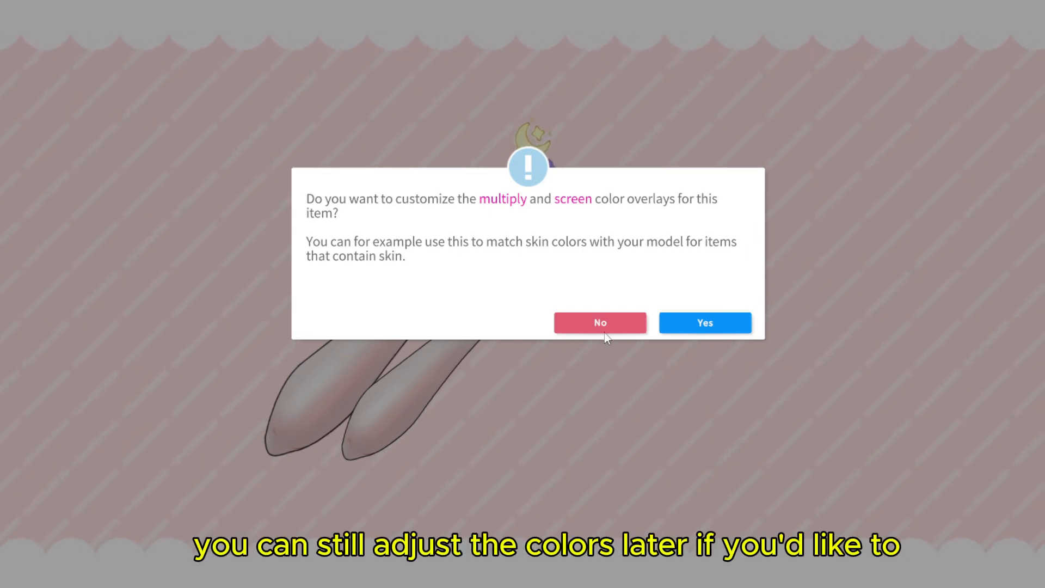
left_click(617, 322)
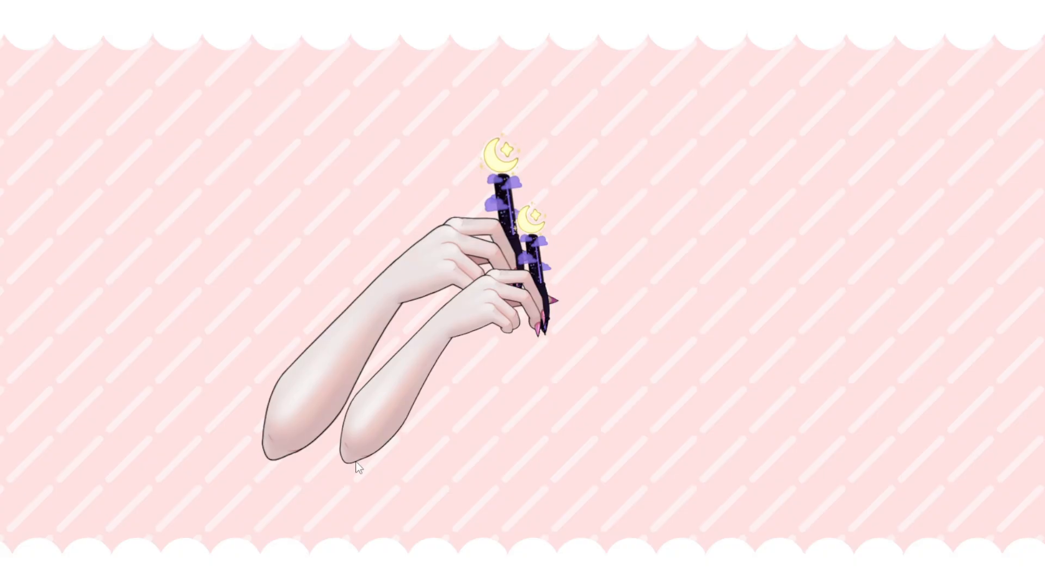
left_click_drag(375, 416, 575, 416)
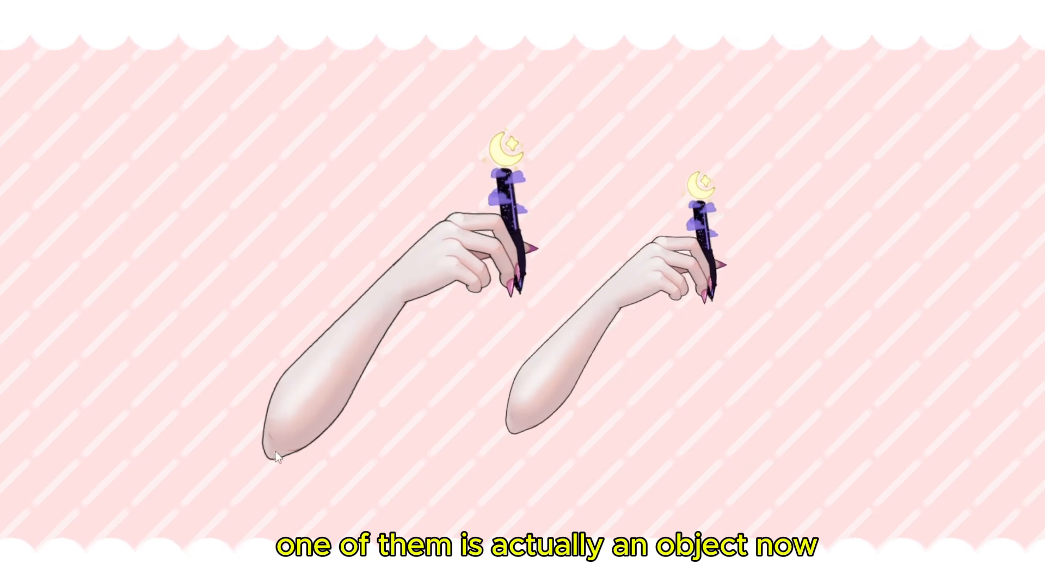
left_click_drag(542, 421, 475, 240)
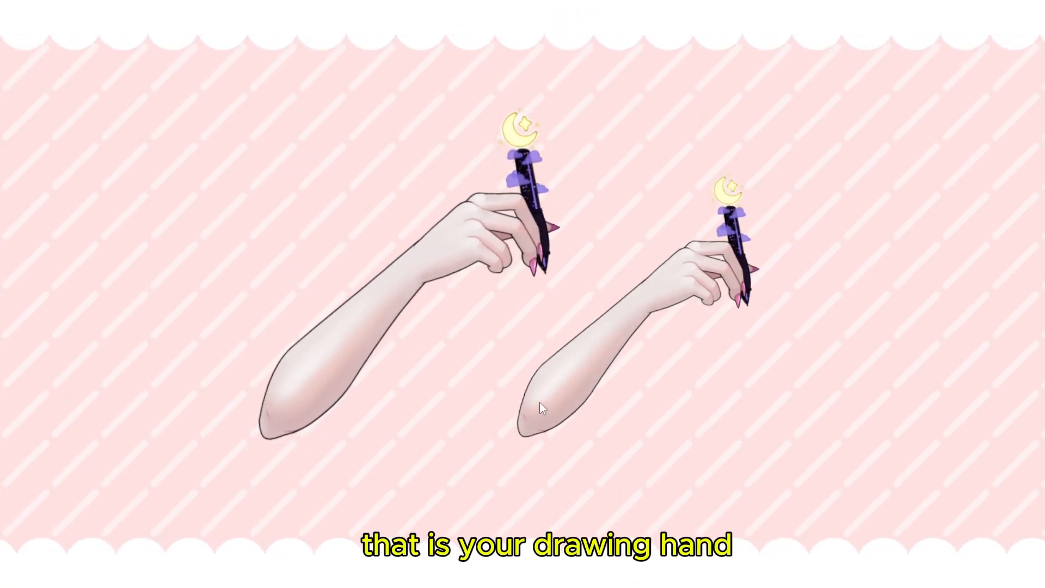
Look through the scene item list for the drawing tablet items and select public_drawing_tablet_armonly_celestial to show where the arm is stored.
double_click(474, 354)
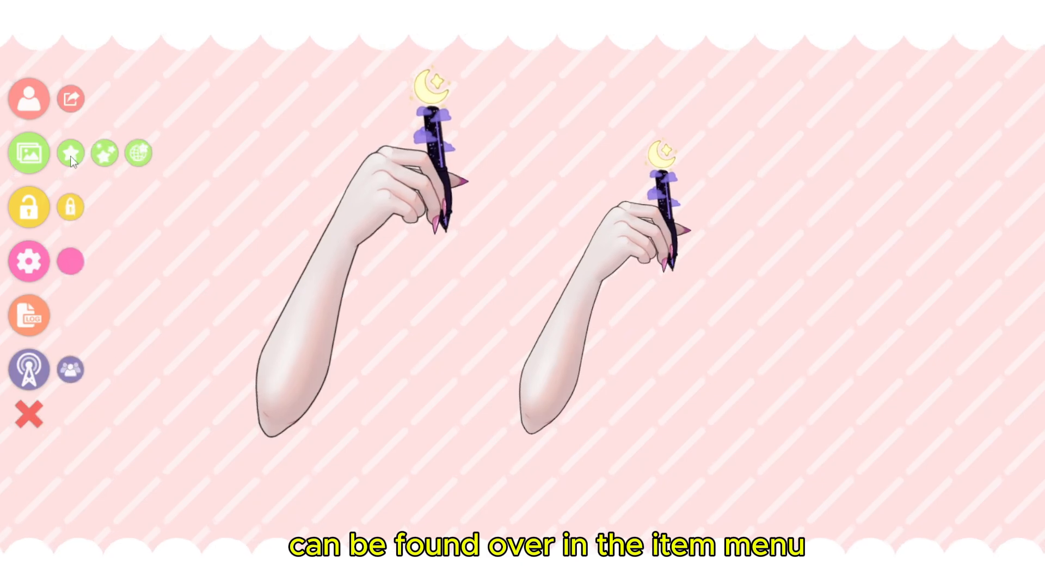
left_click(71, 155)
scroll(475, 276, "down", 5)
scroll(475, 276, "down", 15)
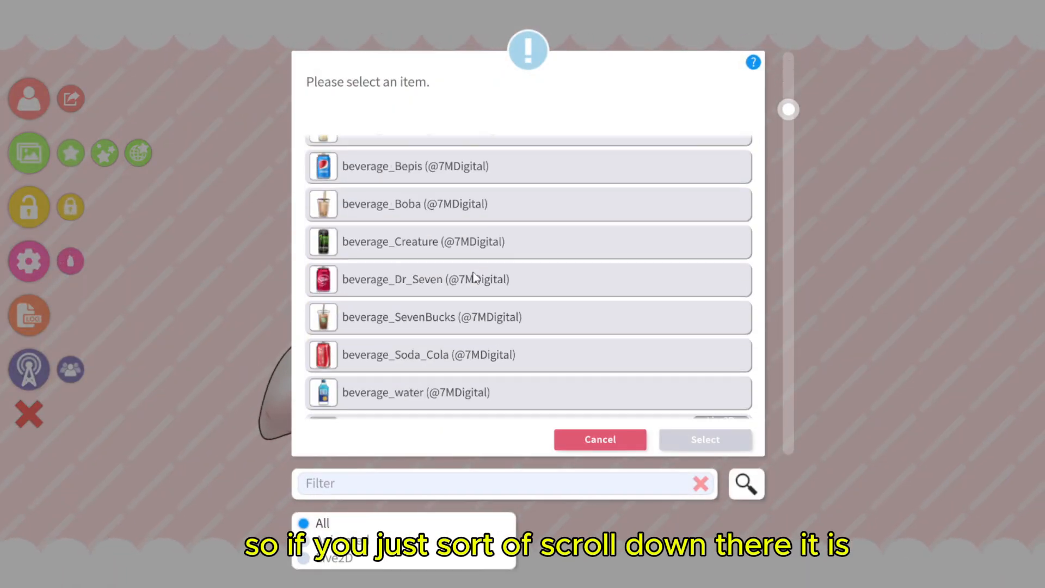
scroll(469, 254, "down", 4)
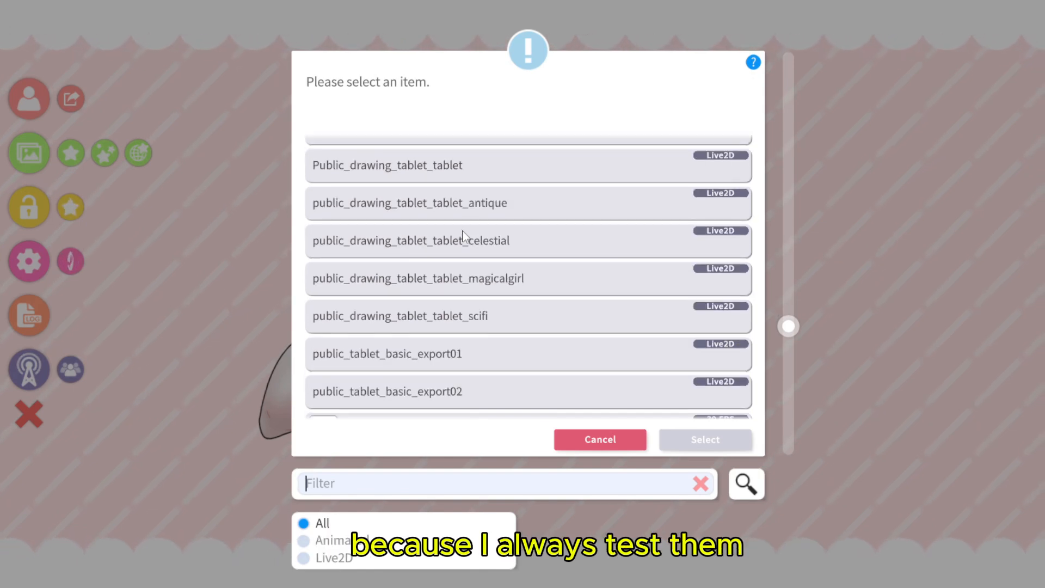
scroll(464, 239, "down", 1)
scroll(454, 299, "up", 1)
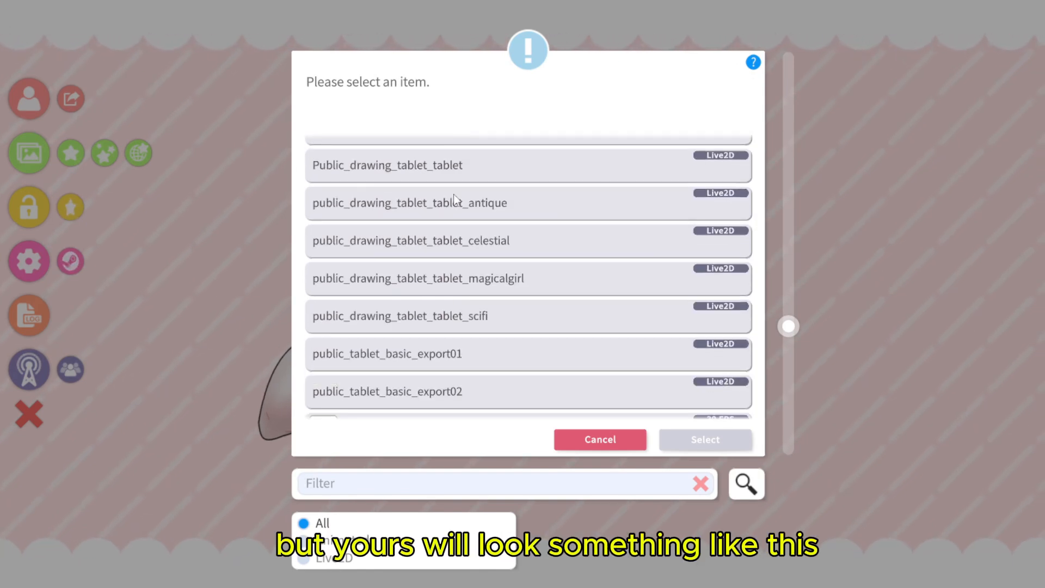
scroll(495, 261, "up", 3)
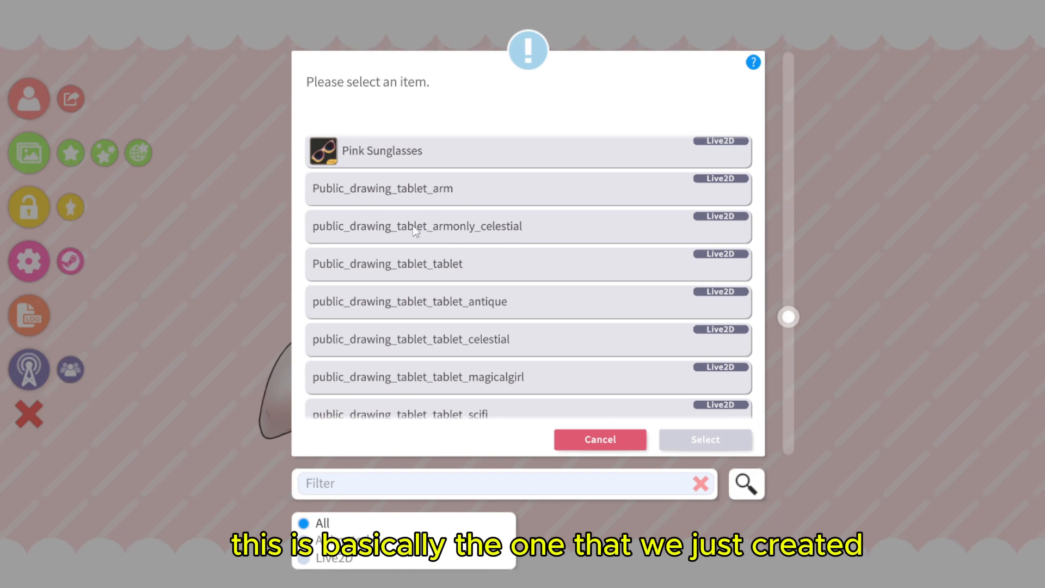
left_click(423, 238)
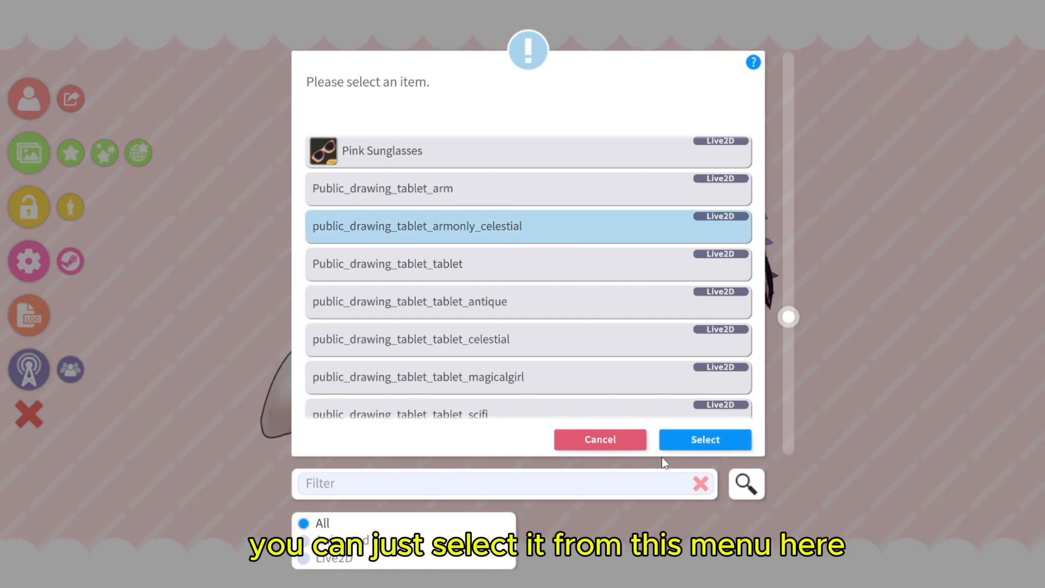
scroll(439, 250, "down", 3)
scroll(430, 272, "up", 4)
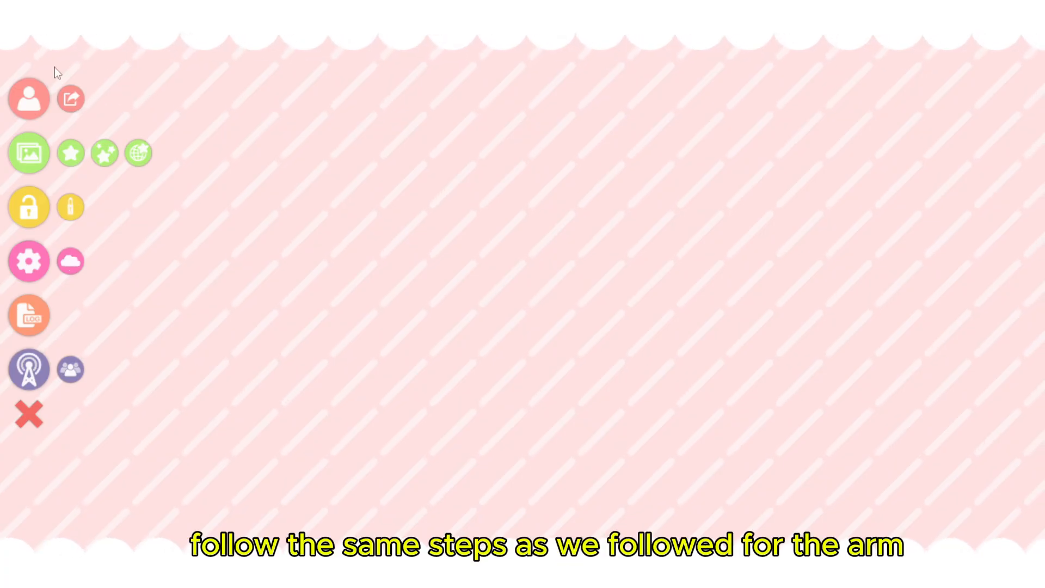
Bring up the model import instructions for the tablet folder, dismiss them, and unload the current model.
left_click(28, 102)
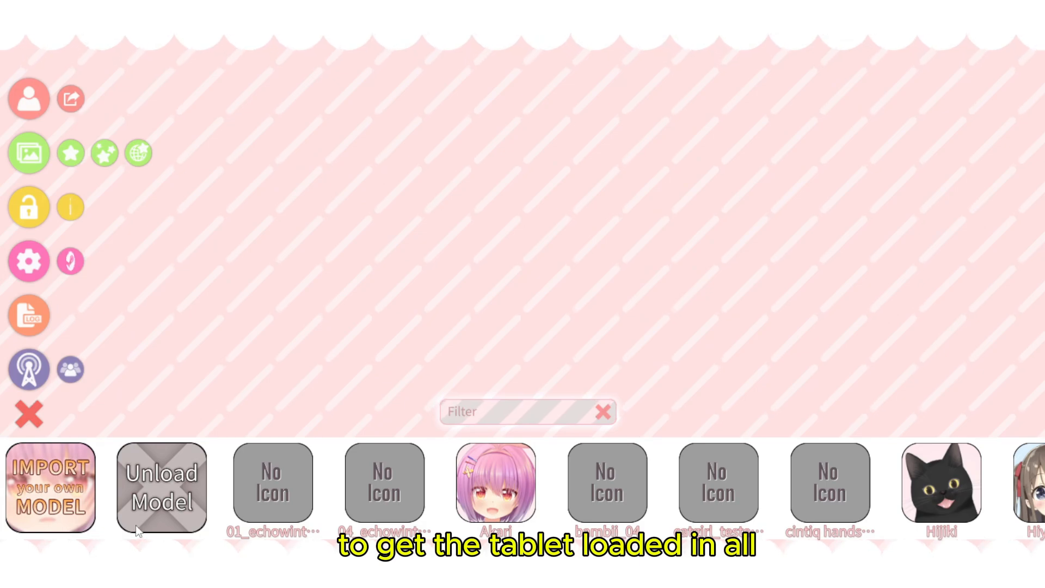
left_click(64, 502)
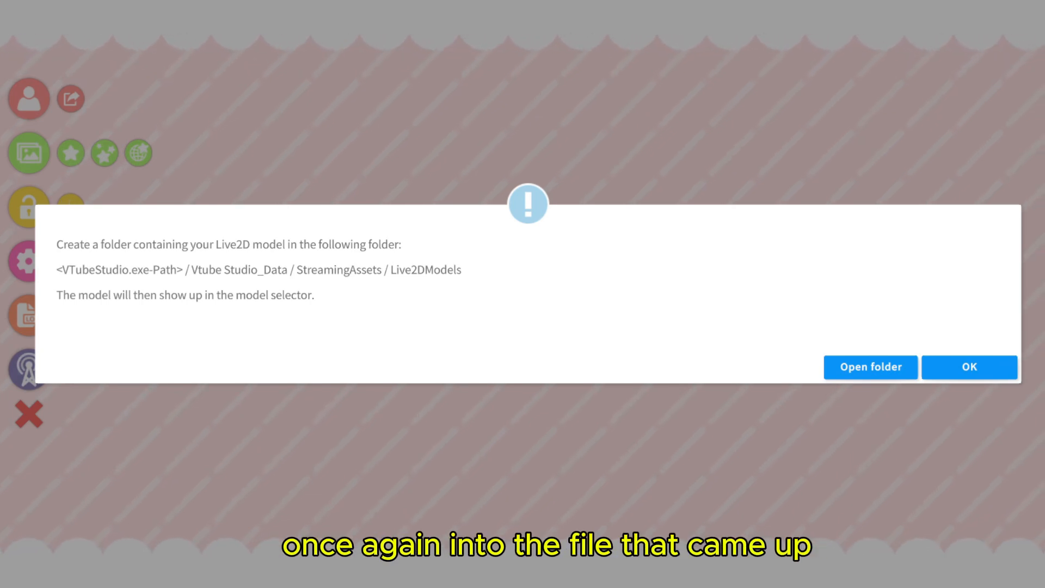
left_click(968, 366)
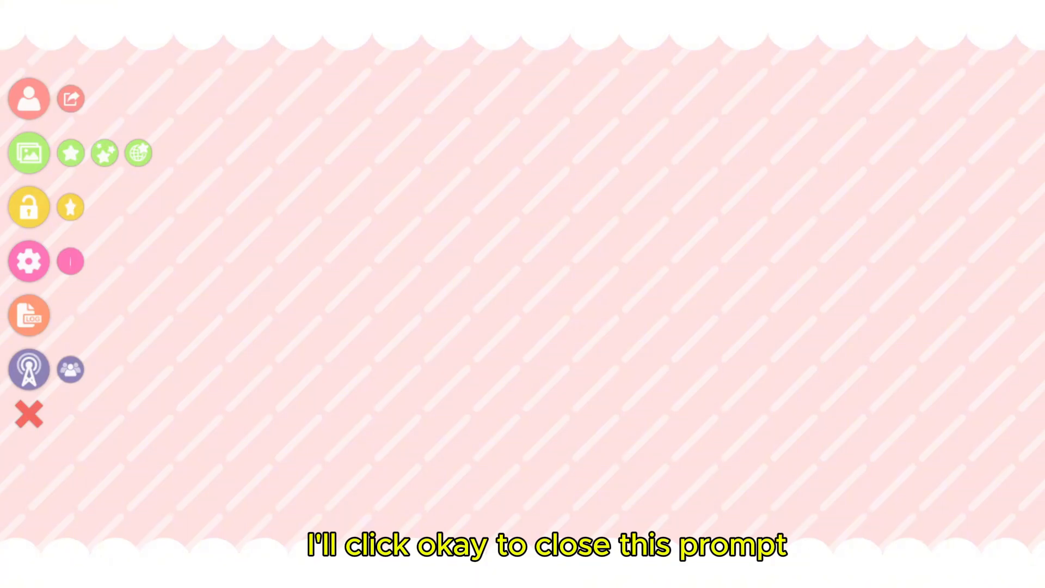
left_click(40, 106)
left_click(142, 514)
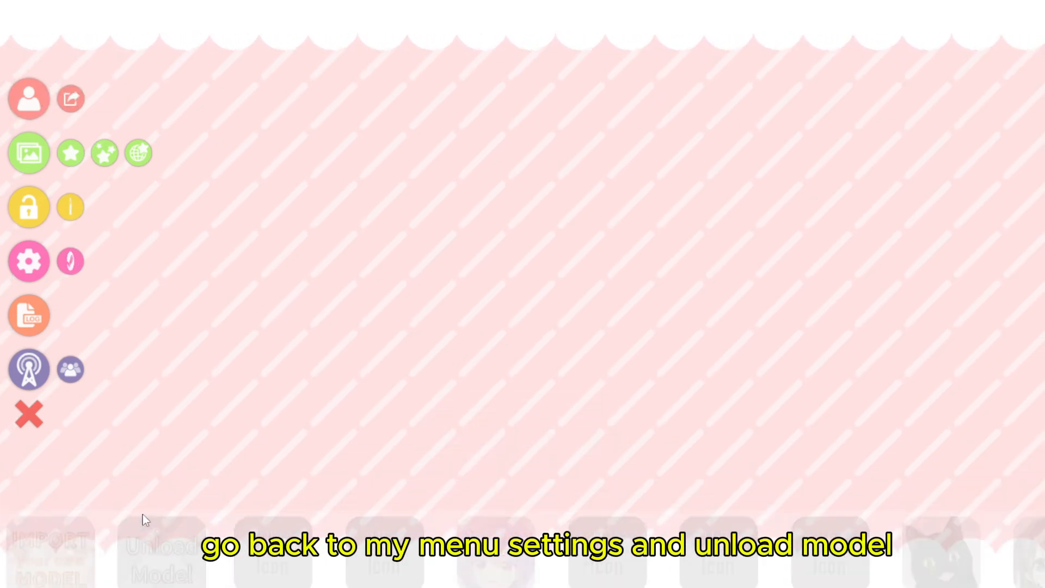
Load the public_drawing_tablet_tablet_celestial model and run Auto Setup, accepting the new VTS parameter.
left_click(33, 103)
scroll(396, 504, "down", 5)
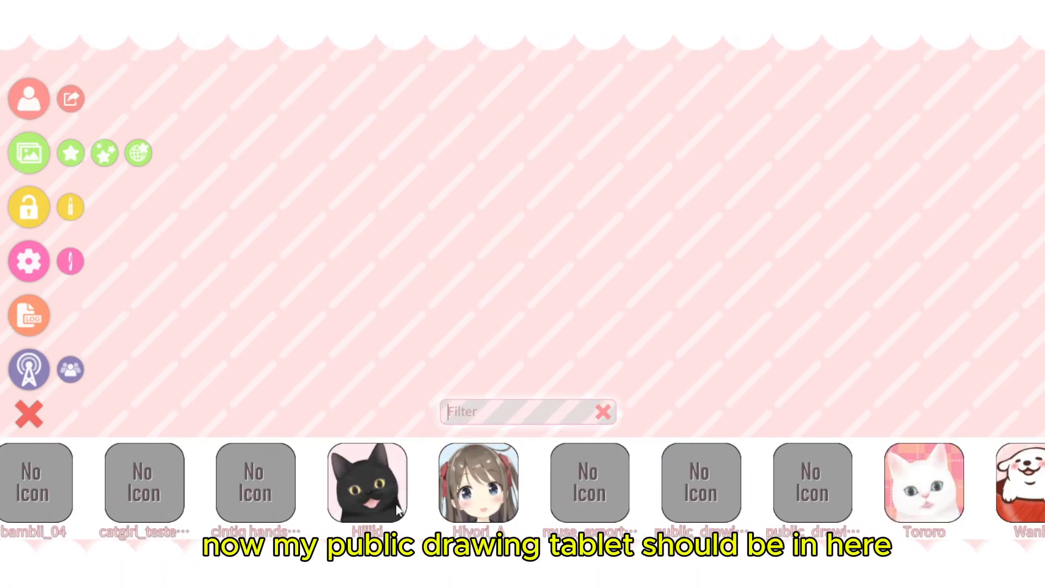
left_click(812, 494)
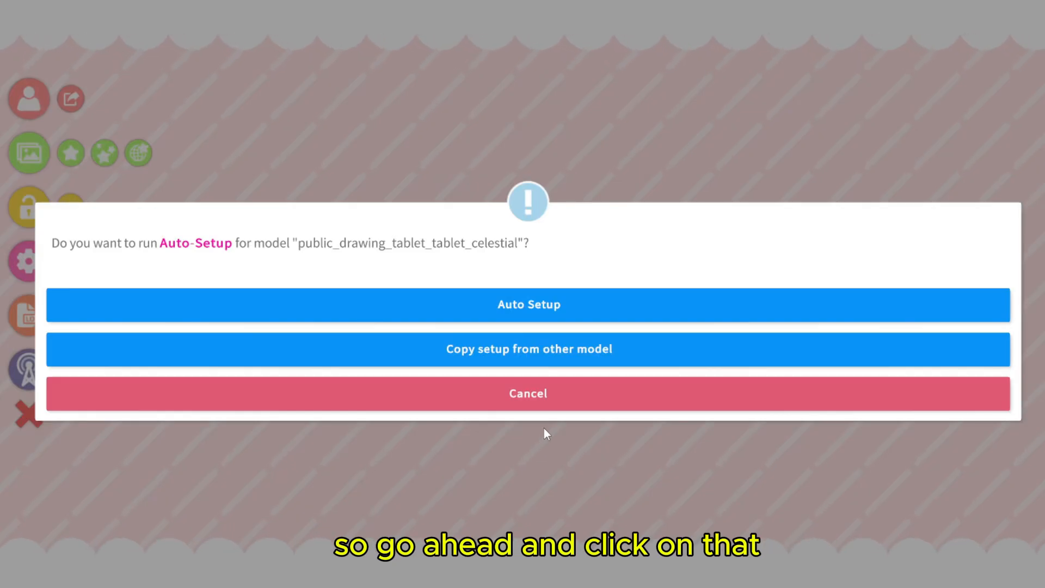
left_click(526, 308)
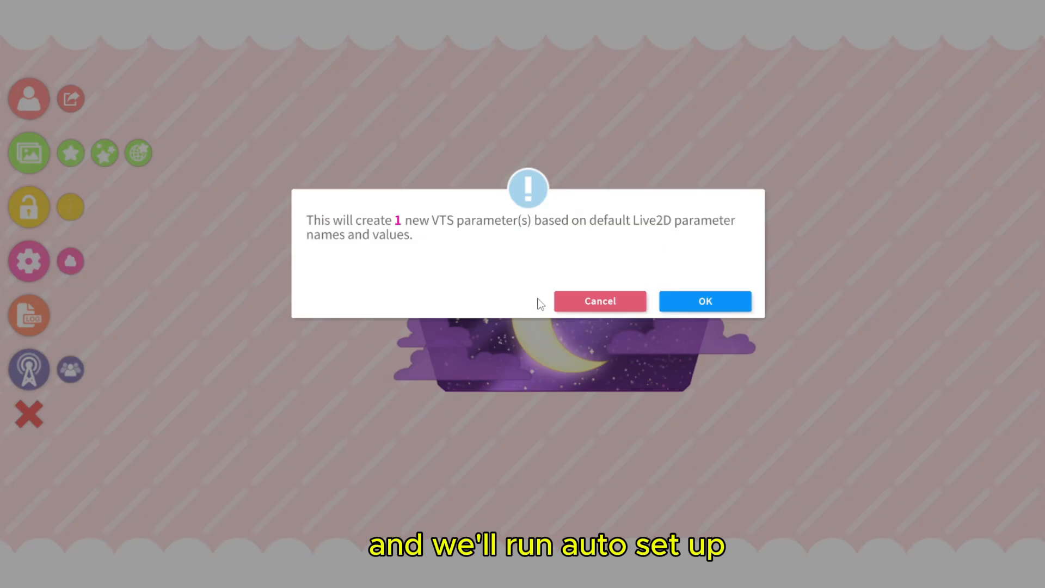
left_click(729, 305)
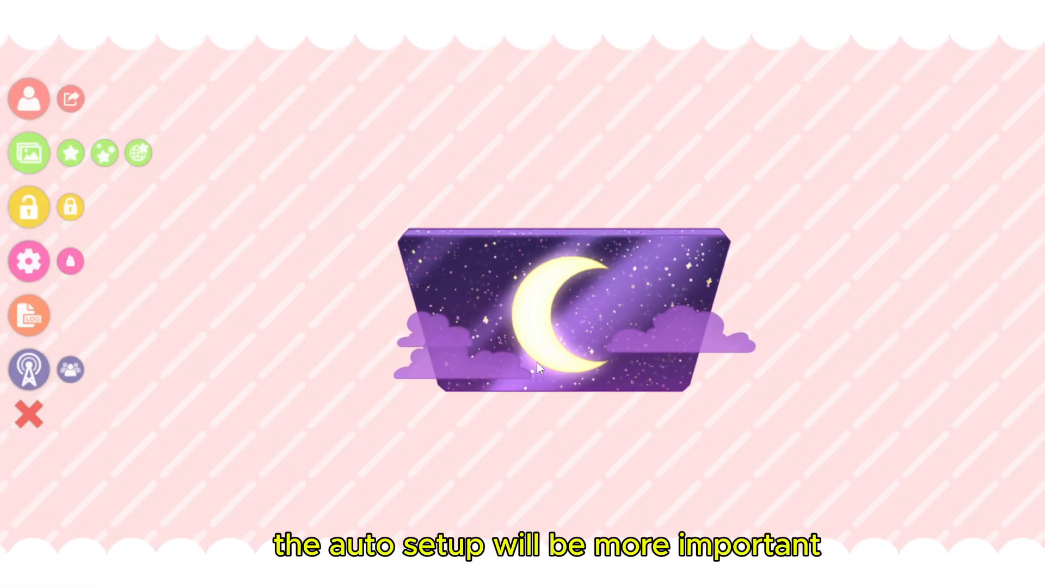
Reposition the celestial tablet model in the scene.
left_click_drag(557, 372, 582, 373)
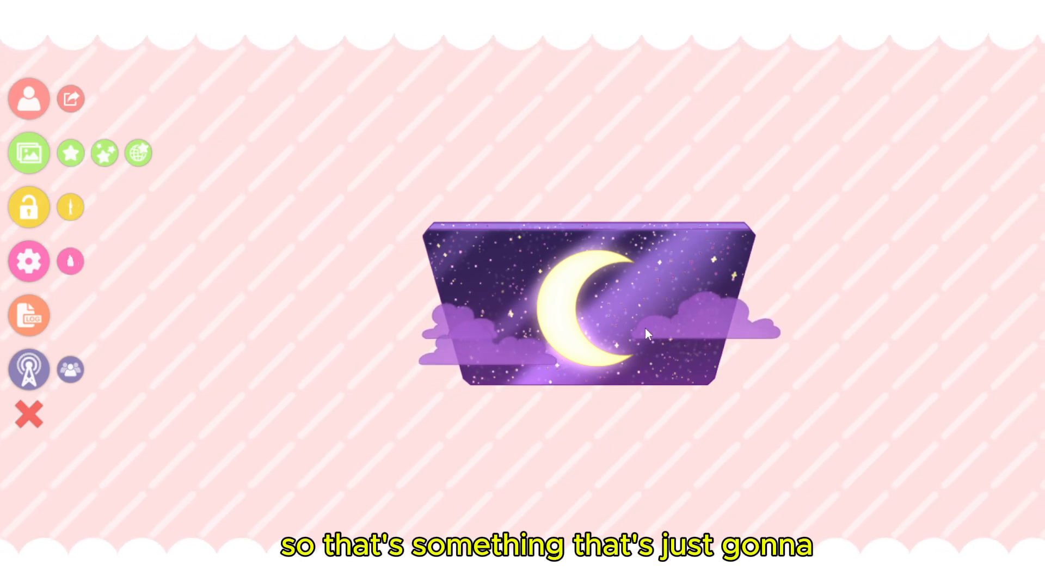
scroll(636, 318, "up", 2)
scroll(638, 318, "up", 3)
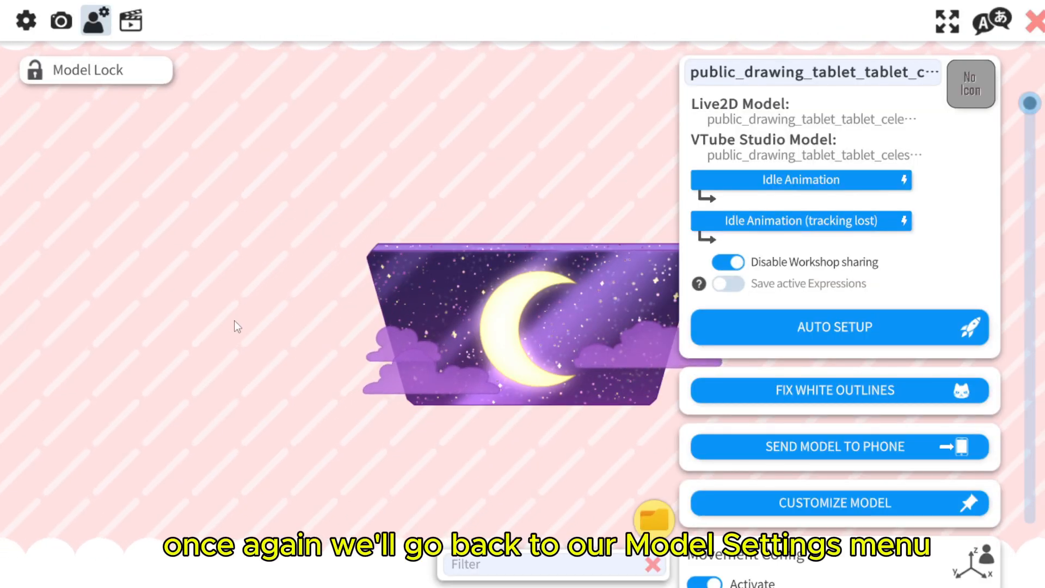
Choose the empty "-" entry as the tablet's idle animation and review the remaining model settings and parameters.
left_click(772, 179)
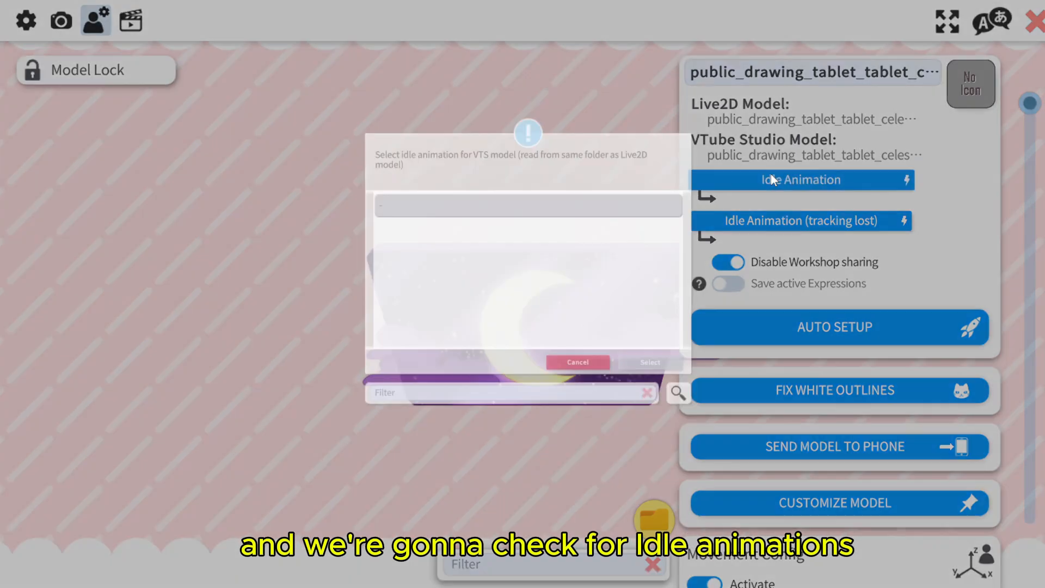
left_click(496, 190)
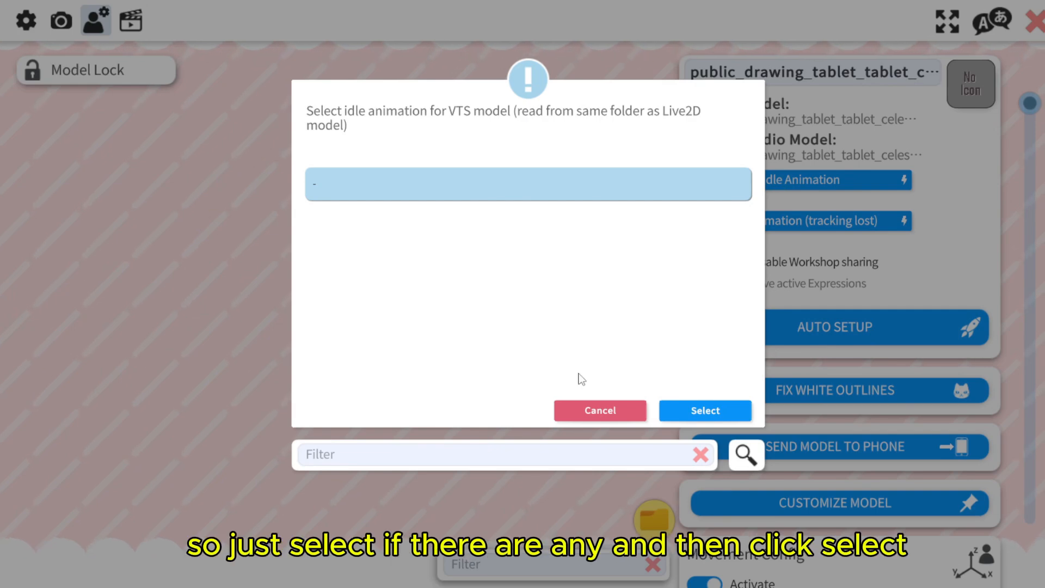
left_click(711, 411)
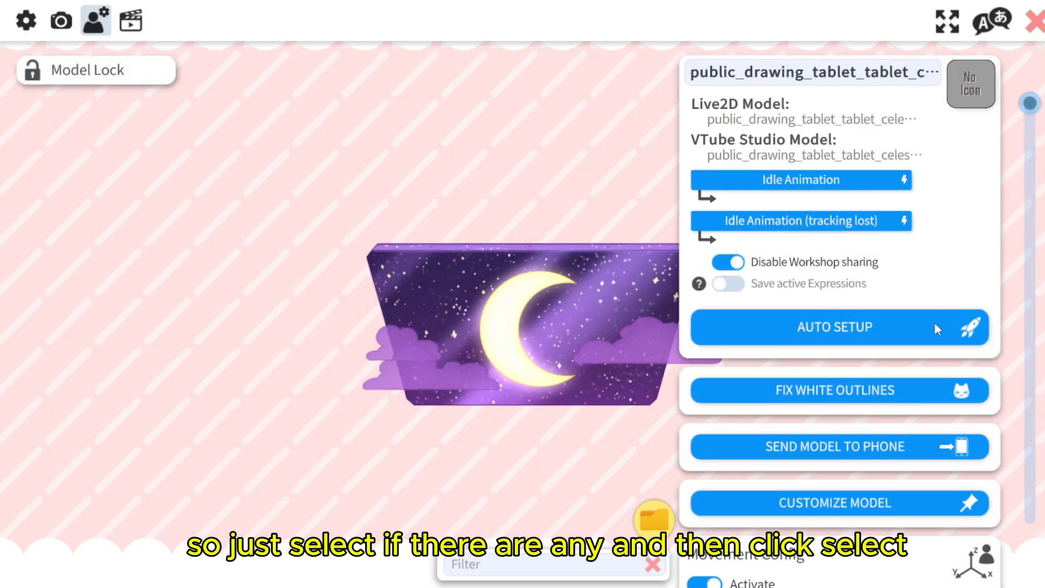
scroll(935, 323, "down", 8)
scroll(814, 327, "down", 4)
scroll(811, 299, "down", 3)
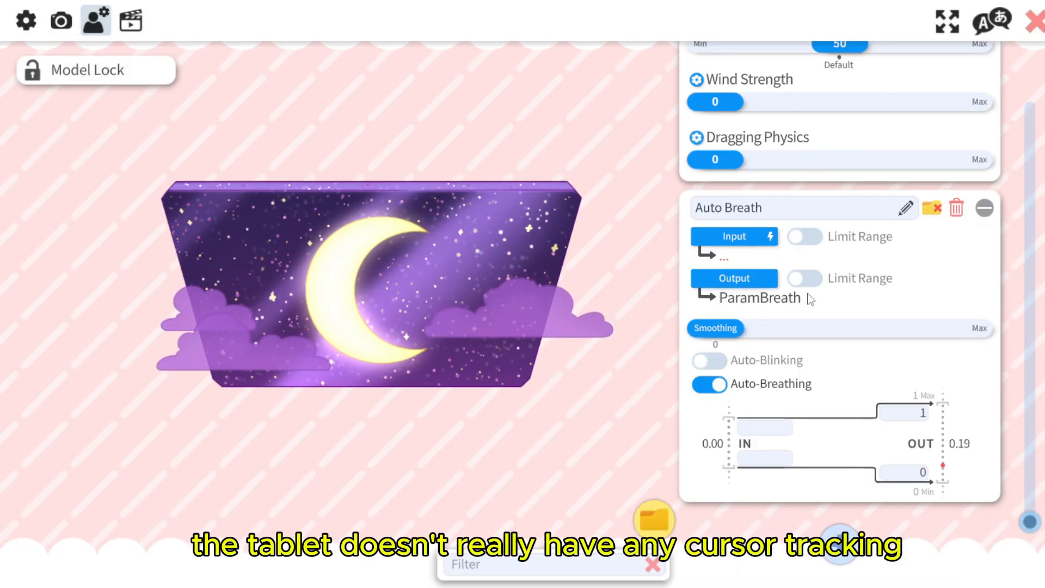
scroll(801, 299, "up", 10)
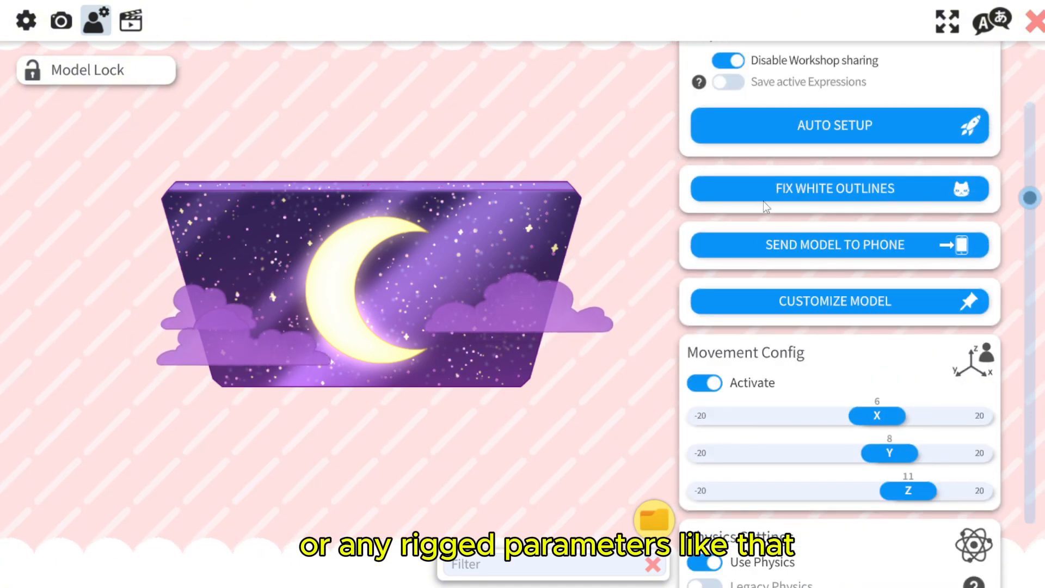
Create a new expression named customization for the celestial tablet model.
left_click(131, 21)
left_click(706, 234)
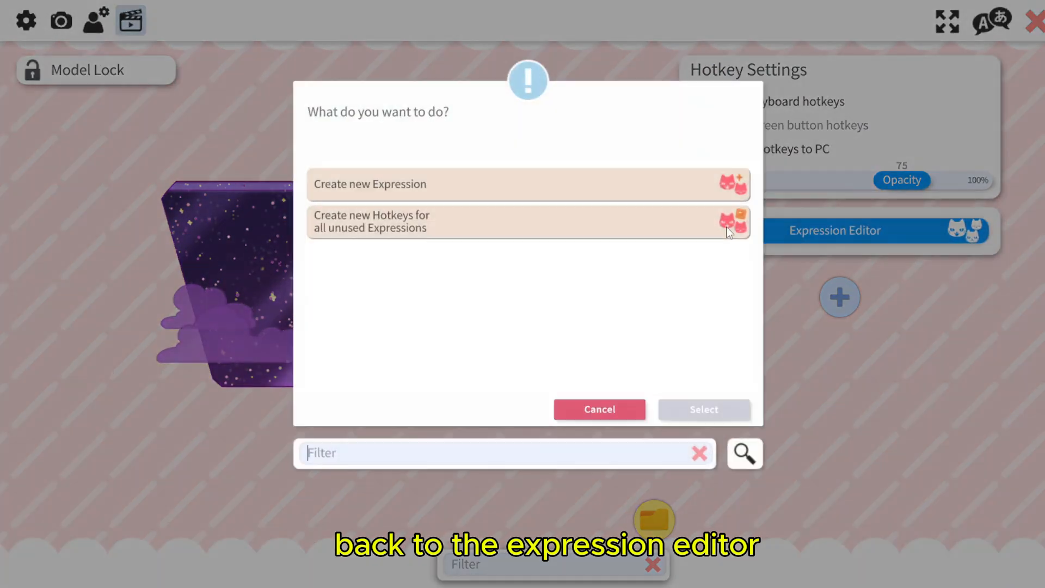
left_click(403, 187)
left_click(700, 409)
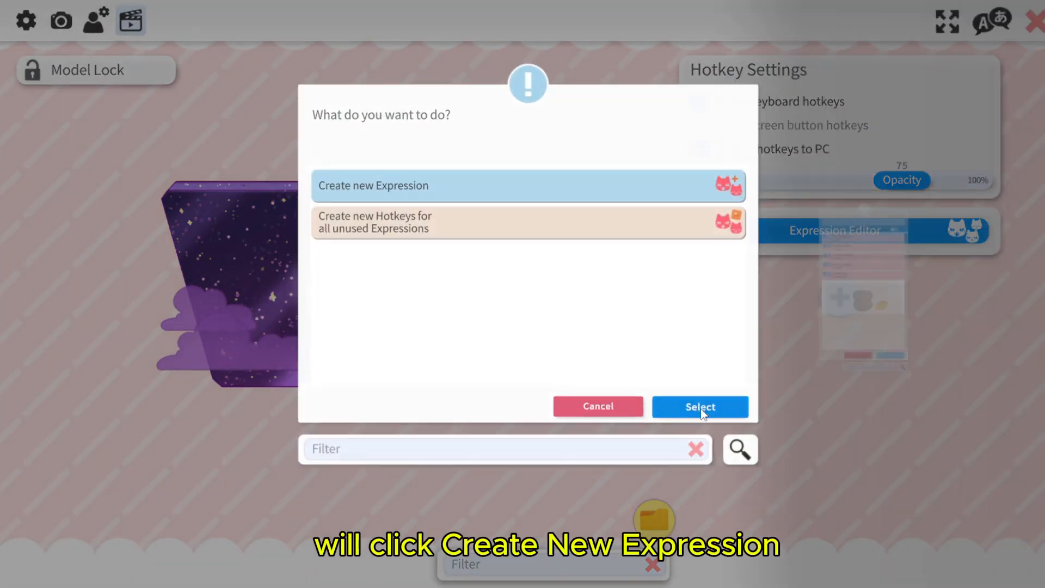
type("c")
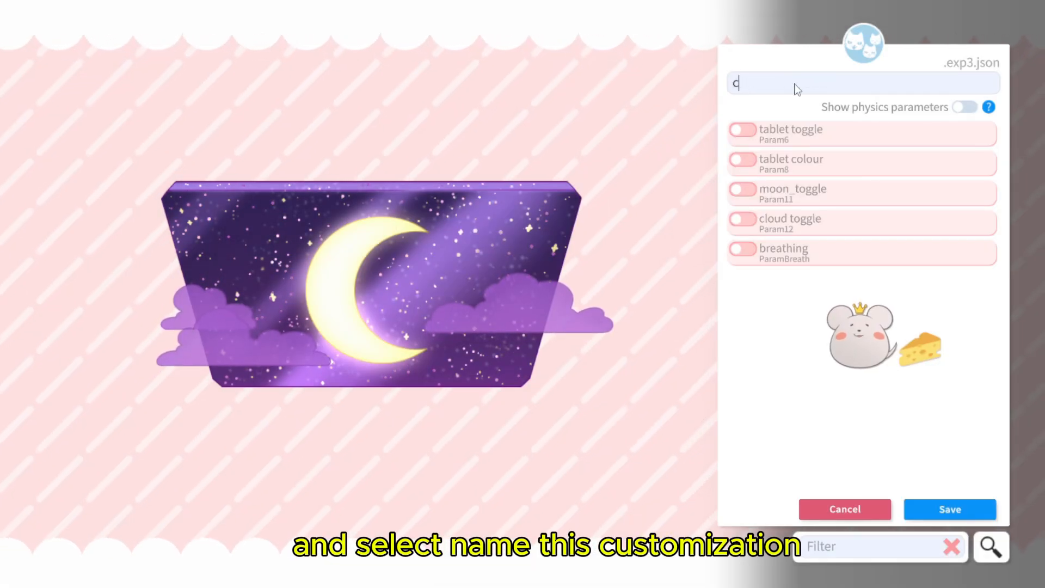
type("ustomization")
Include the tablet toggle, tablet colour, moon_toggle and cloud toggle parameters in the customization expression.
left_click(742, 130)
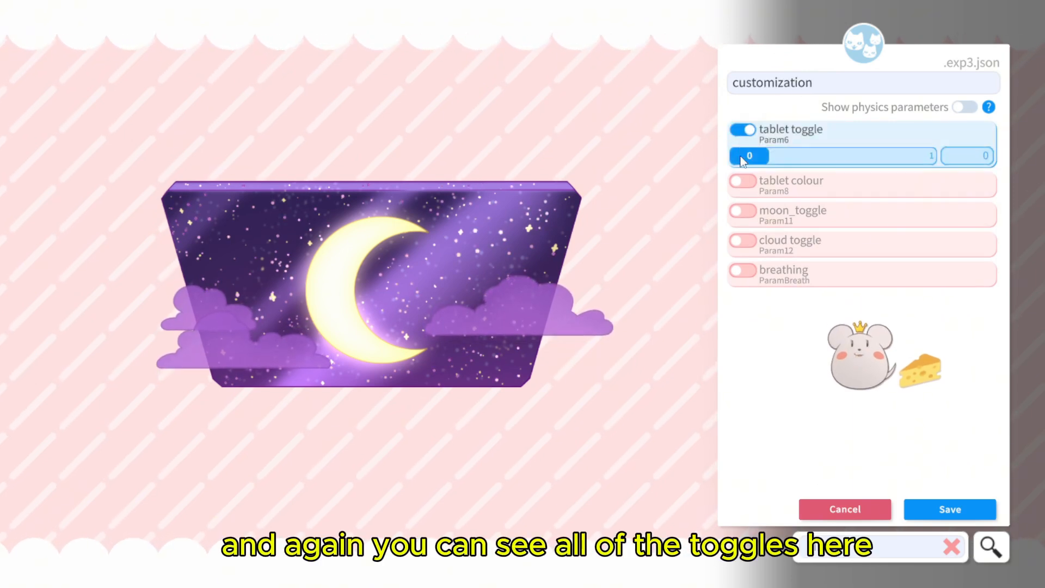
left_click(742, 181)
left_click(742, 232)
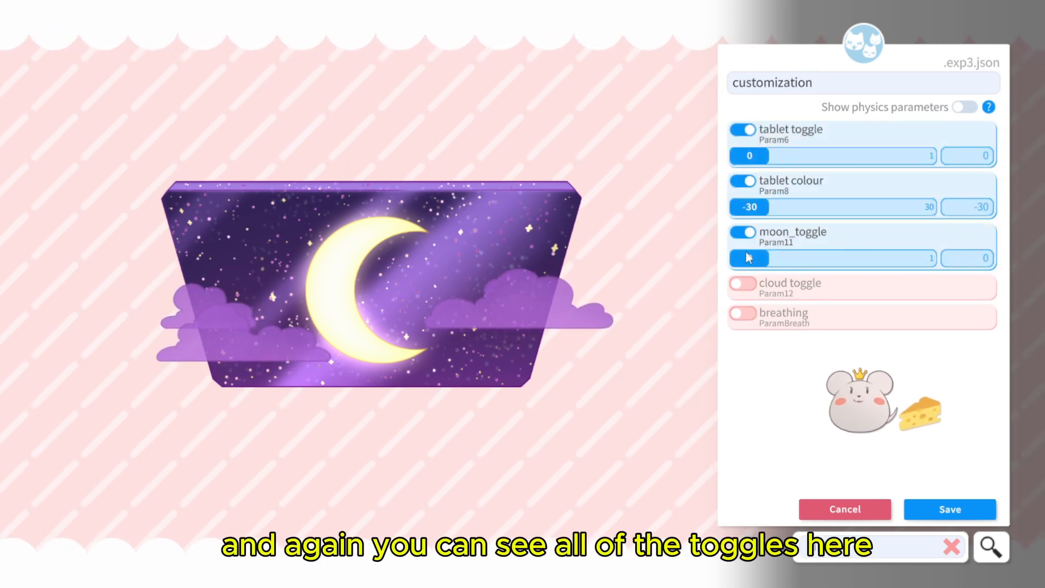
left_click(738, 284)
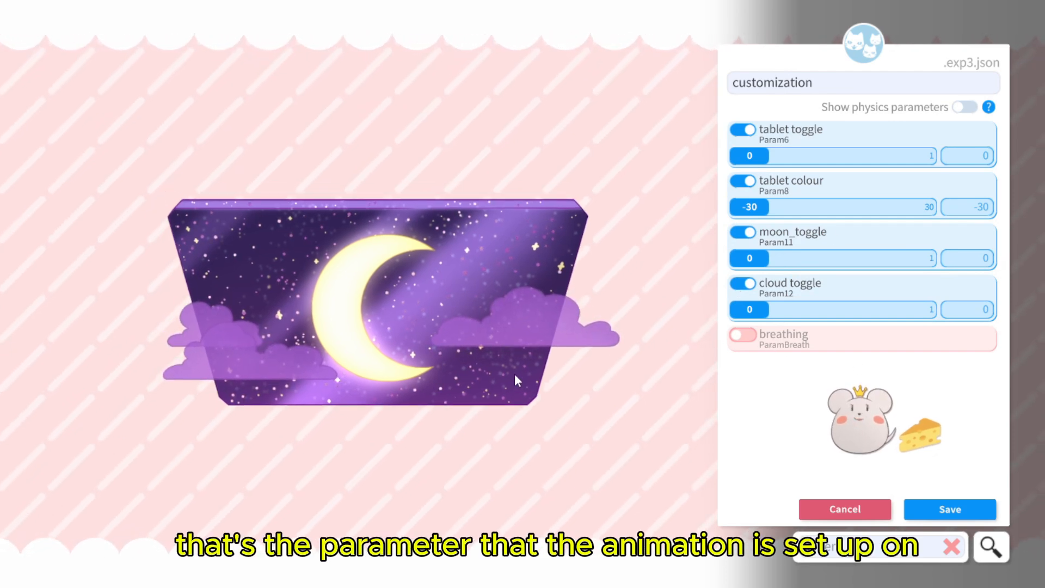
Set tablet colour to 30, leave the tablet, moon and cloud toggles at 0 after trying them, and save the expression.
left_click_drag(795, 157, 746, 166)
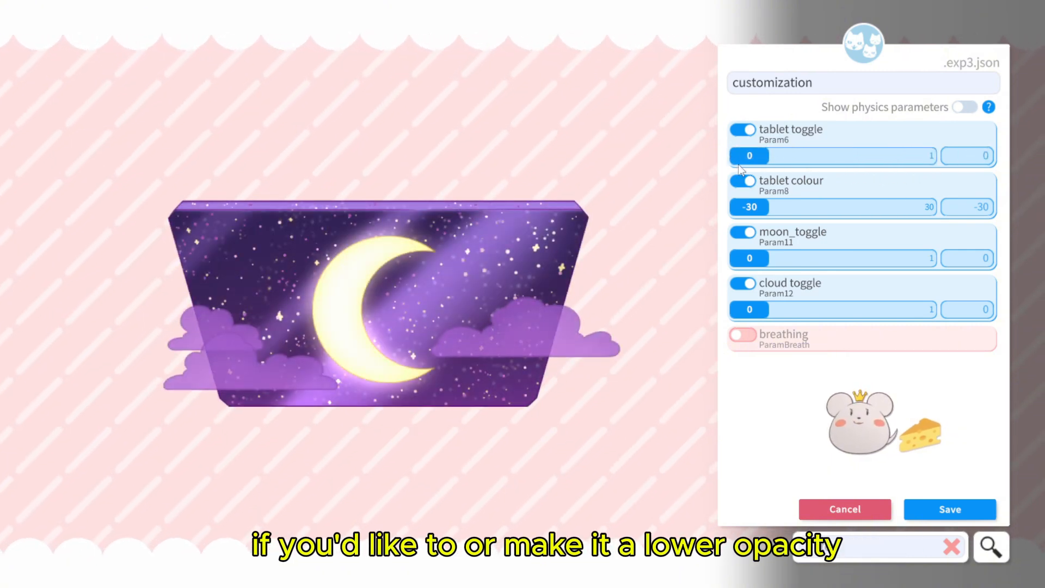
left_click_drag(750, 207, 949, 236)
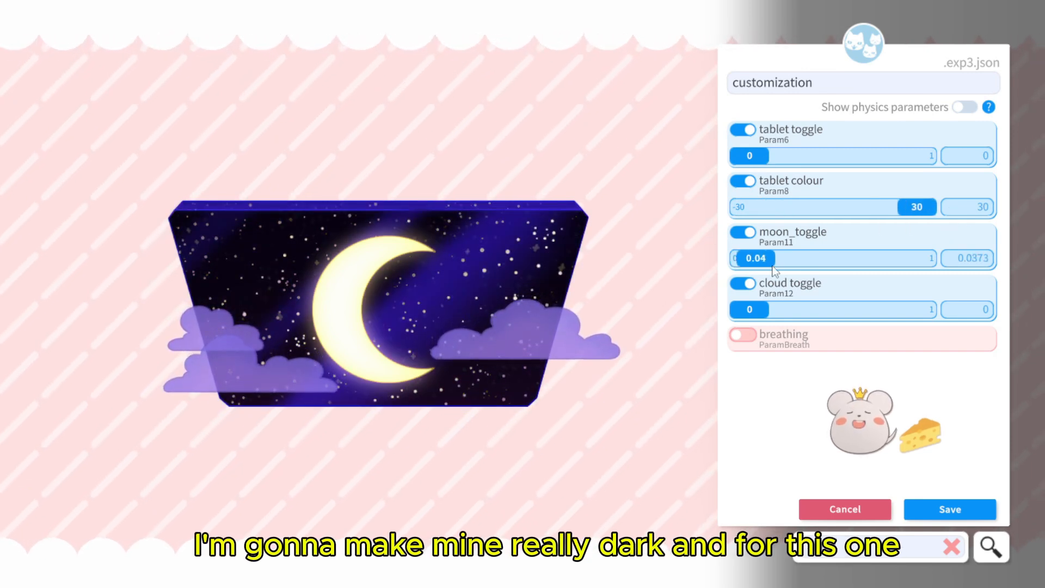
left_click_drag(775, 270, 747, 261)
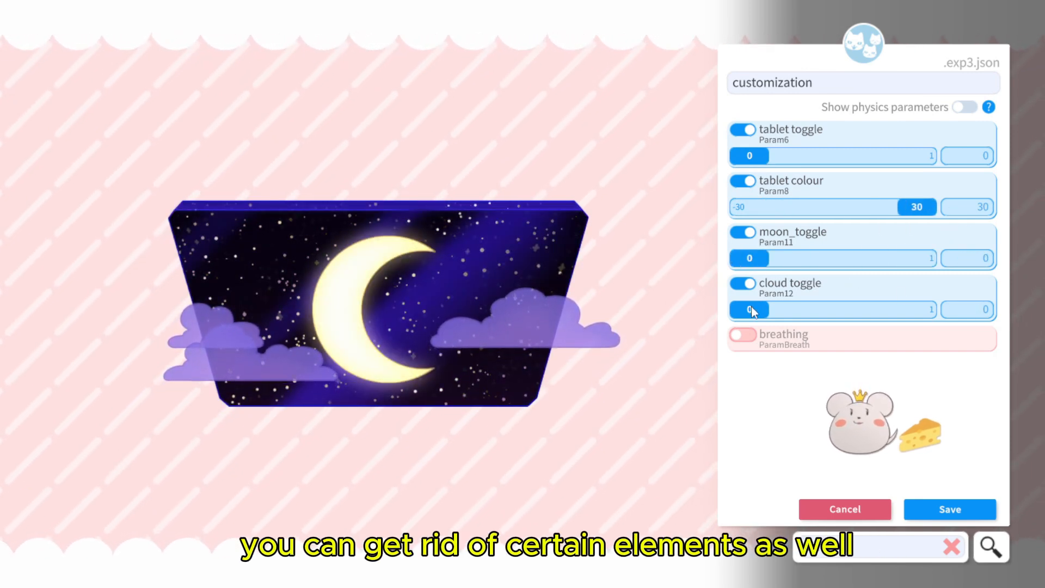
left_click_drag(751, 311, 964, 347)
mouse_move(750, 259)
left_mouse_down()
mouse_move(933, 261)
mouse_move(747, 264)
left_mouse_up()
left_click_drag(875, 305, 696, 294)
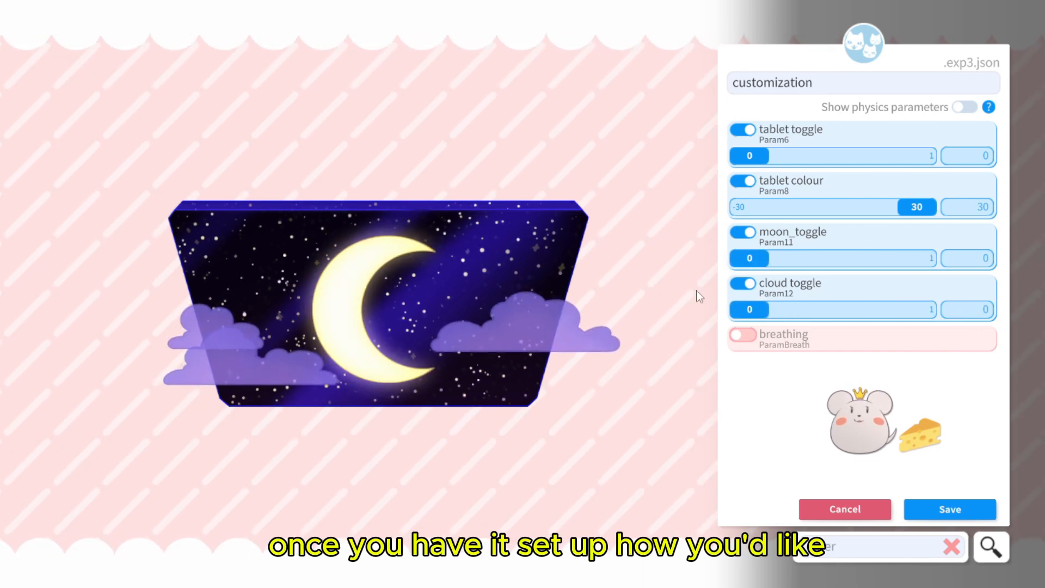
left_click(950, 511)
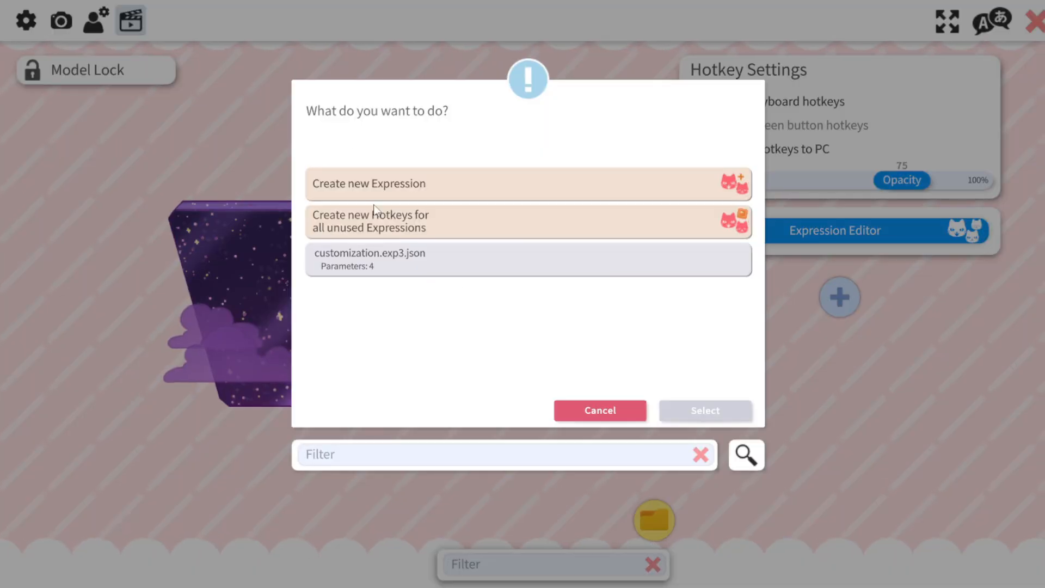
Create hotkeys for all unused expressions and record C as Key 1 of the customization hotkey.
left_click(380, 226)
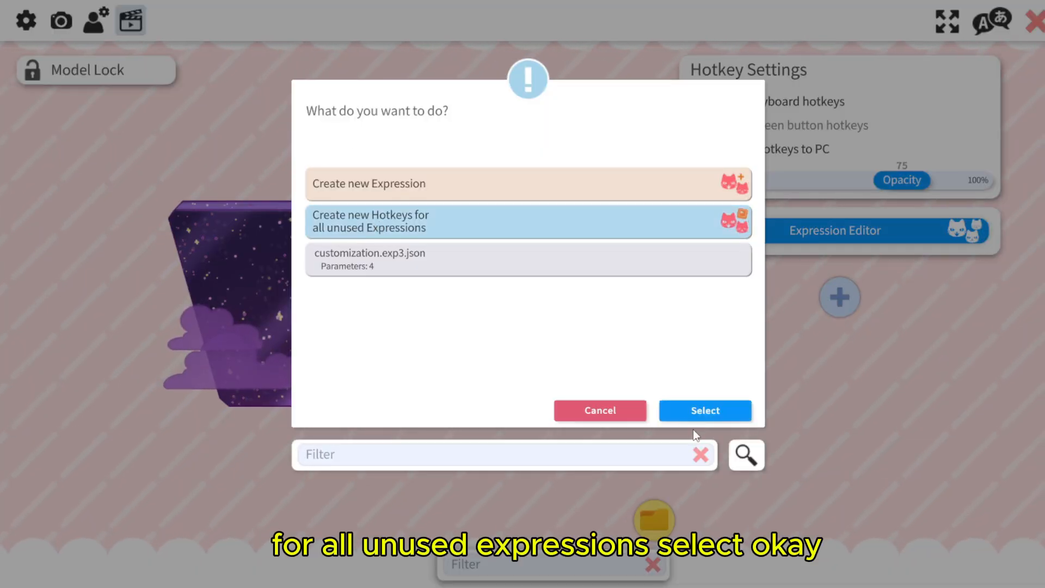
left_click(703, 414)
left_click(690, 292)
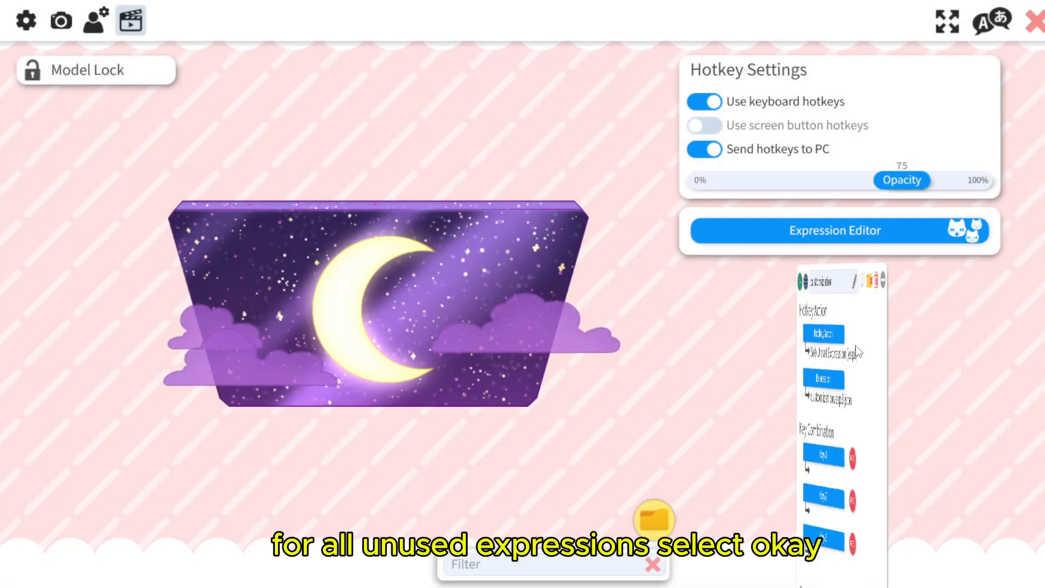
left_click(885, 458)
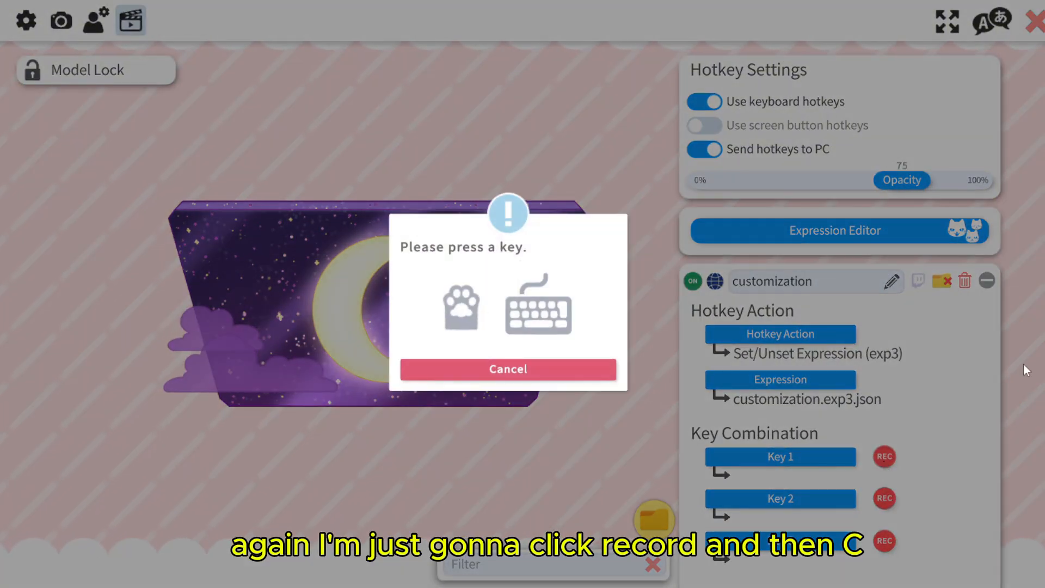
key("c")
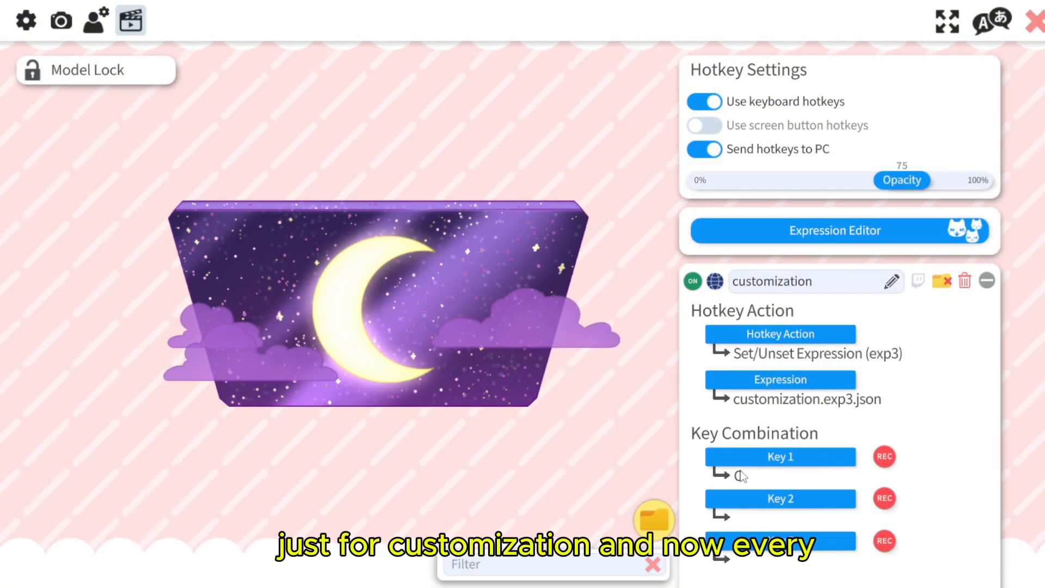
Activate the customization expression with its hotkey and return to the beginning of the model settings.
key("c")
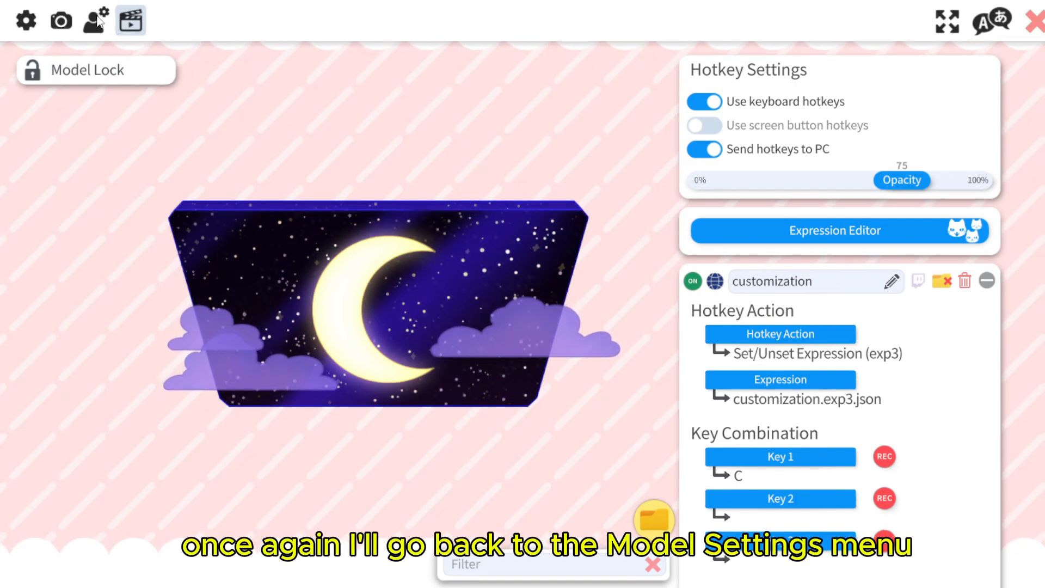
left_click(95, 22)
scroll(800, 265, "up", 5)
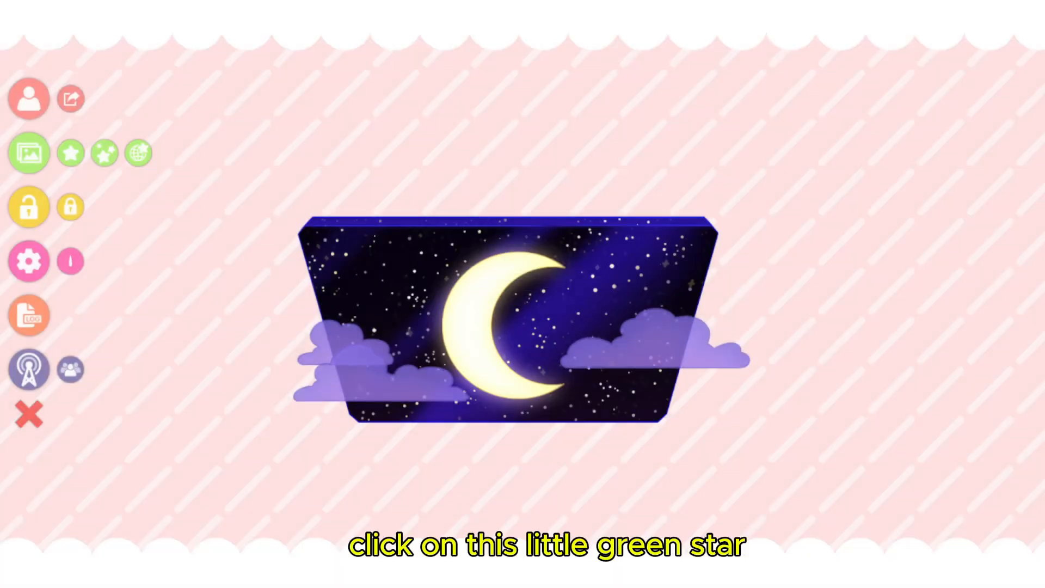
Load the current celestial tablet model as a Live2D item, saving its default parameter configuration and declining the color overlay customization.
left_click(71, 160)
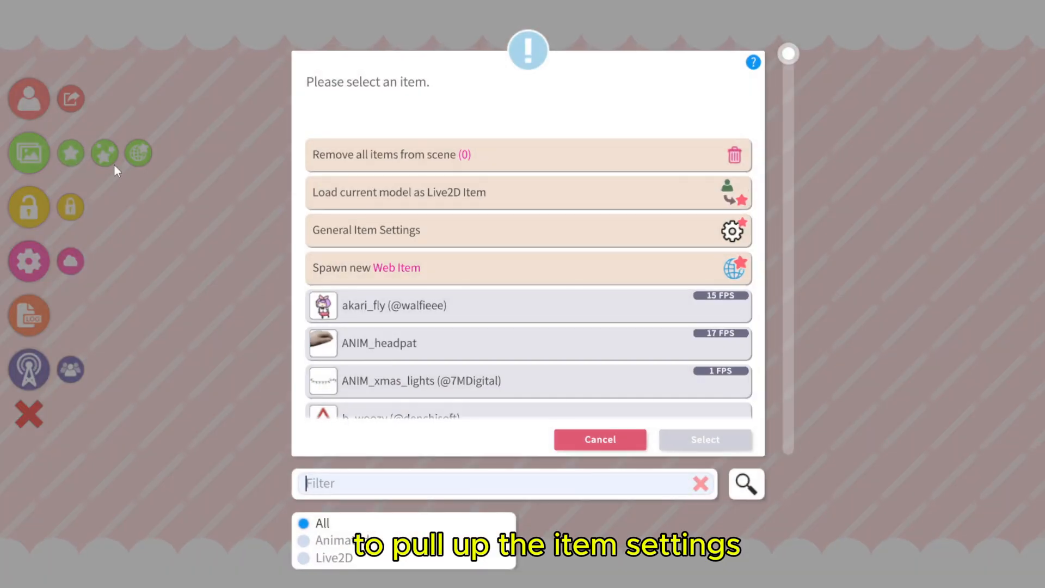
left_click(384, 191)
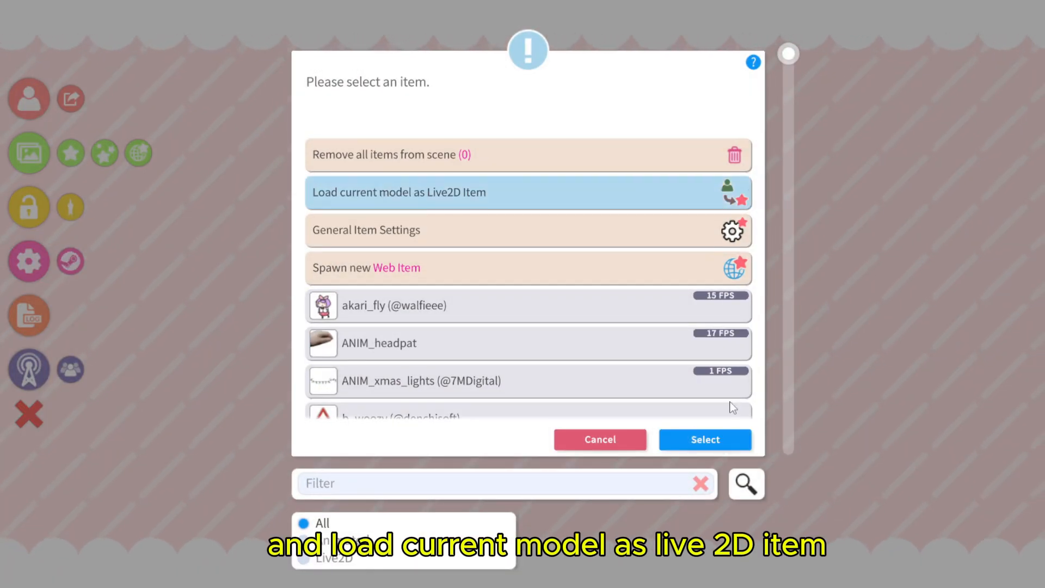
left_click(713, 438)
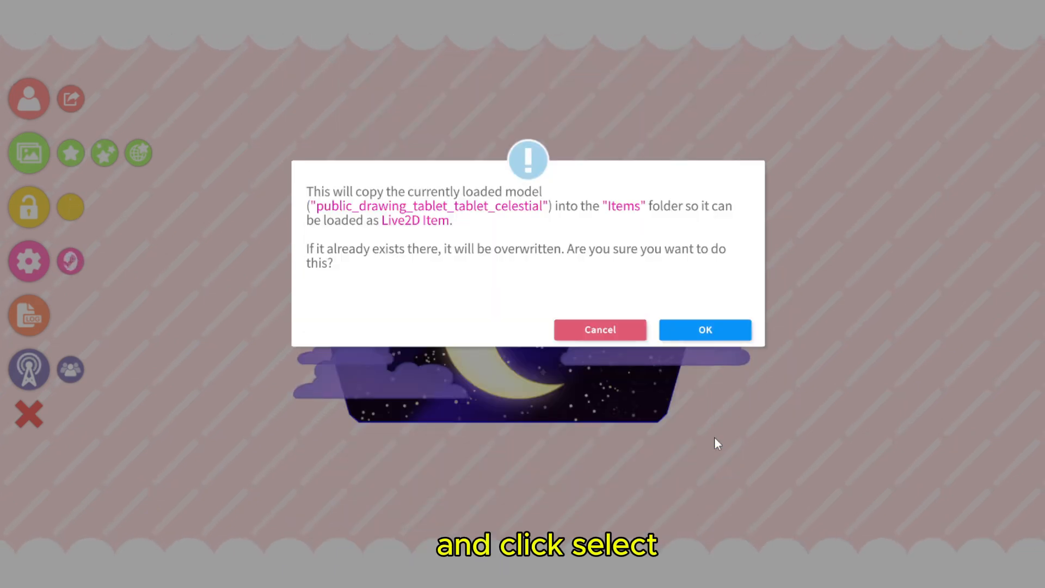
left_click(693, 333)
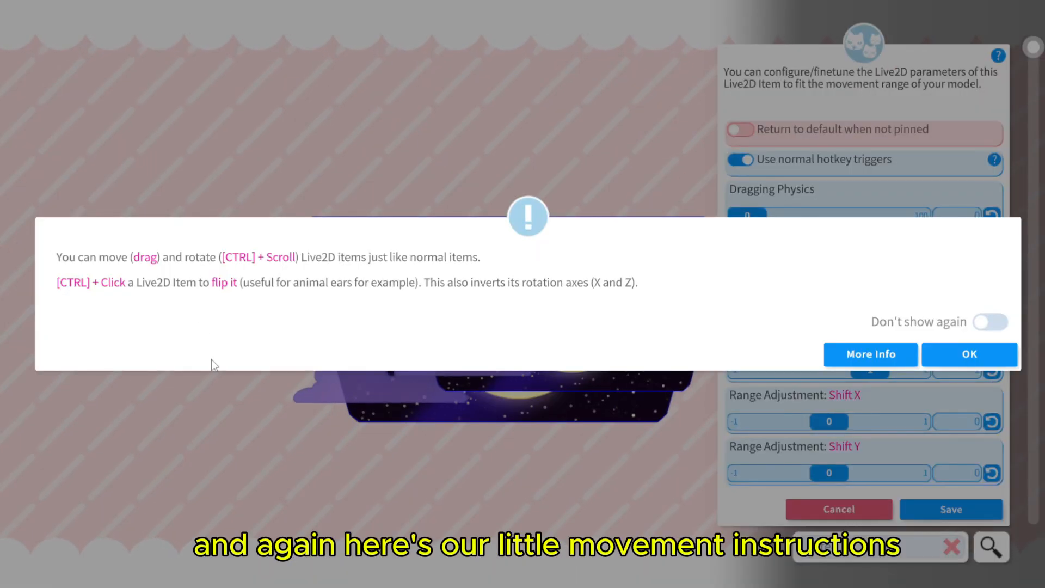
left_click(979, 352)
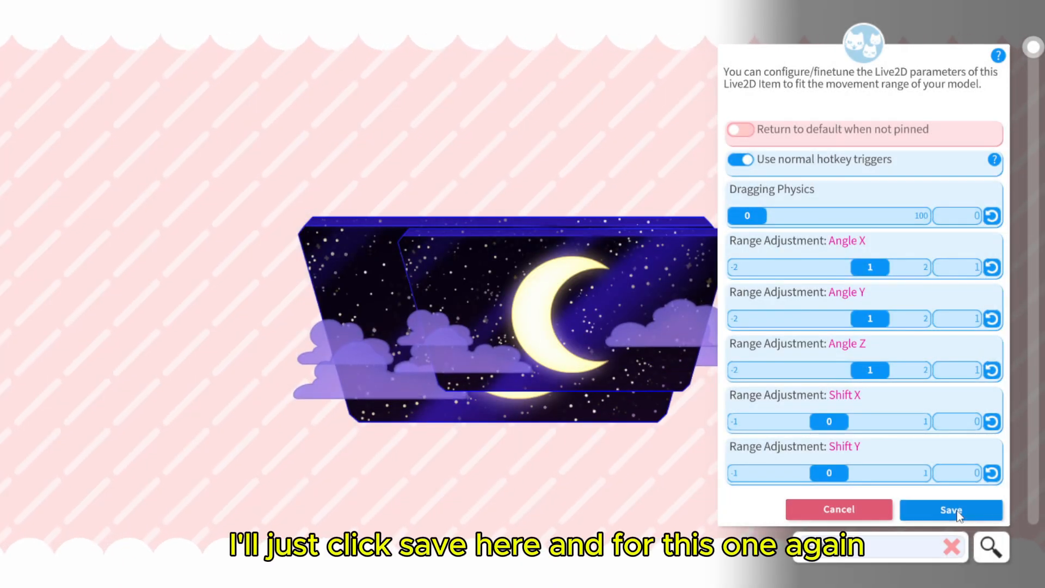
left_click(957, 512)
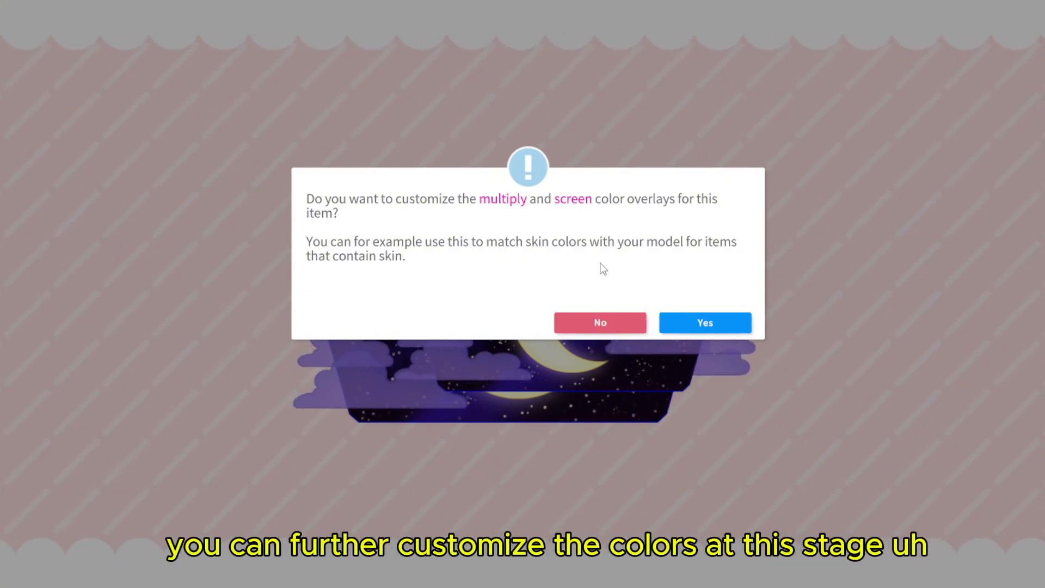
left_click(619, 322)
Move the tablet item apart from the model, remove the item from the scene, and reposition the model.
left_click_drag(632, 330, 707, 136)
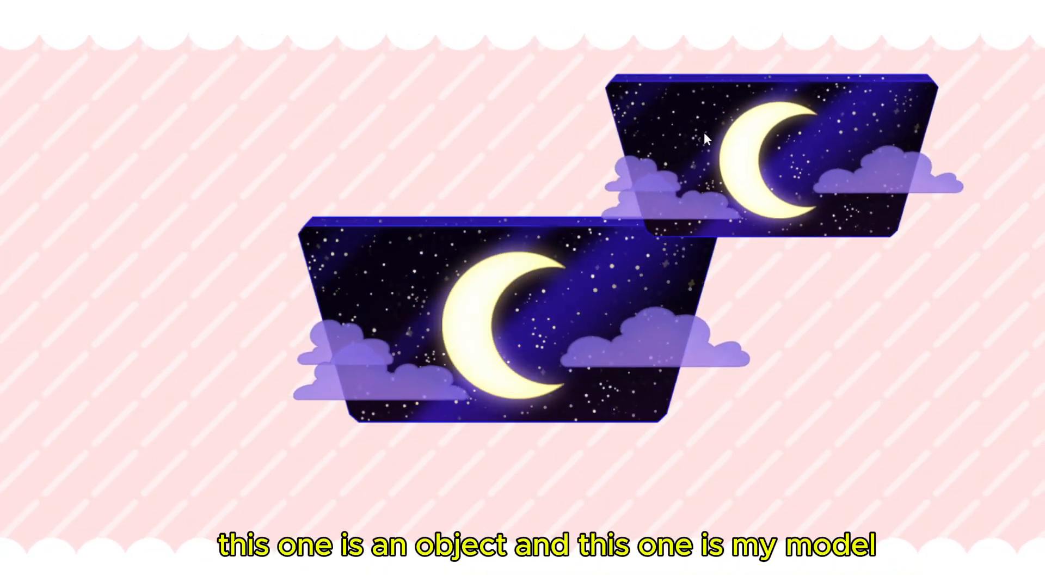
left_click_drag(497, 350, 513, 333)
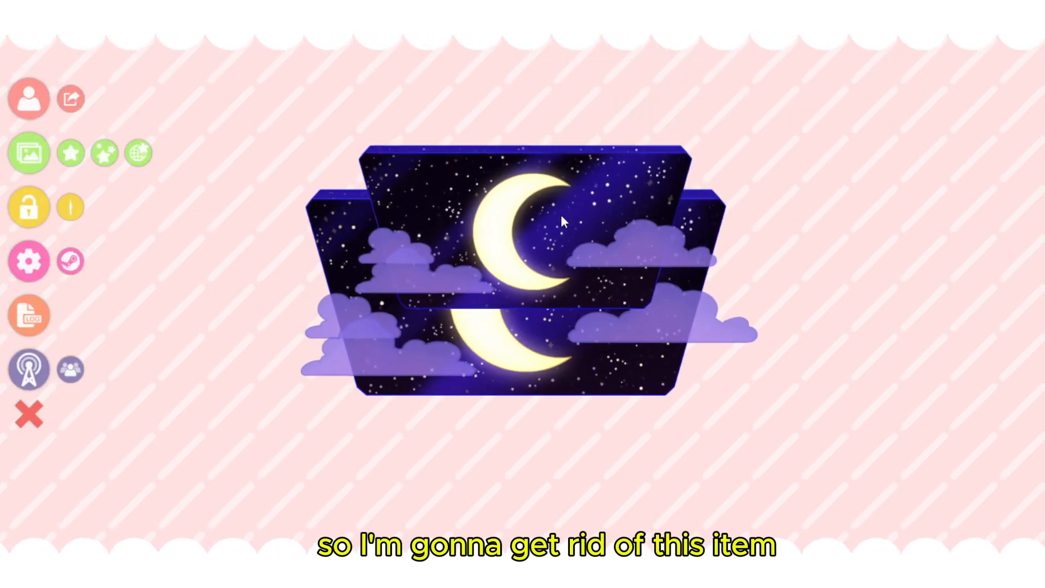
left_click_drag(561, 214, 1022, 563)
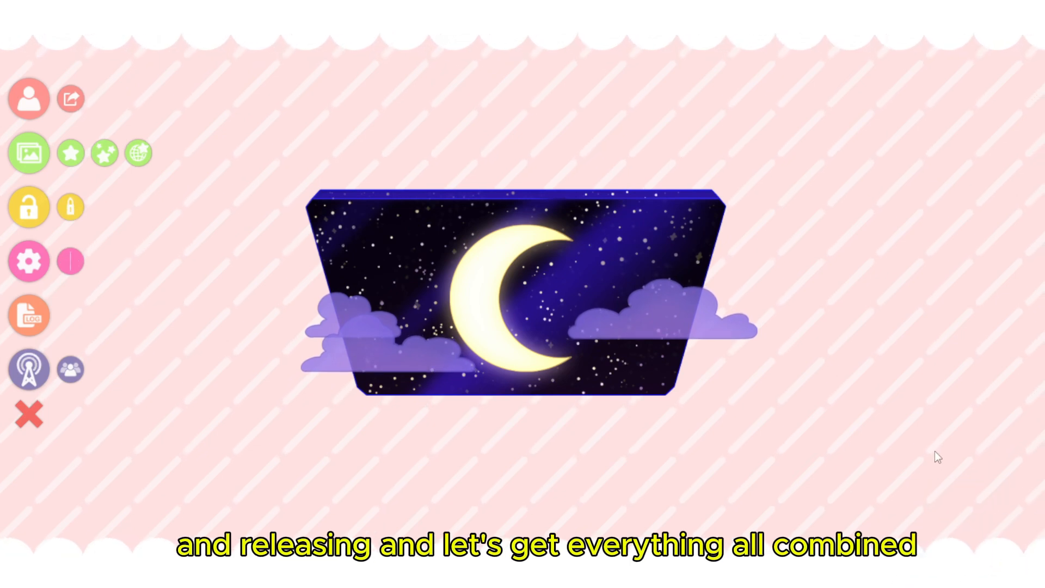
left_click_drag(552, 333, 575, 337)
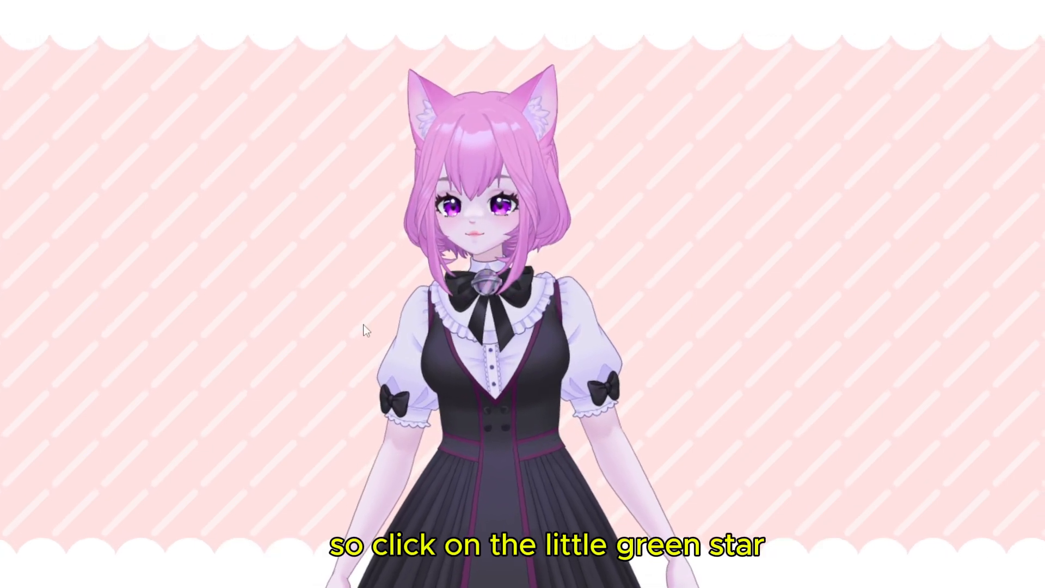
Find public_drawing_tablet_armonly_celestial in the item list and load it into the scene with the character model.
left_click(221, 332)
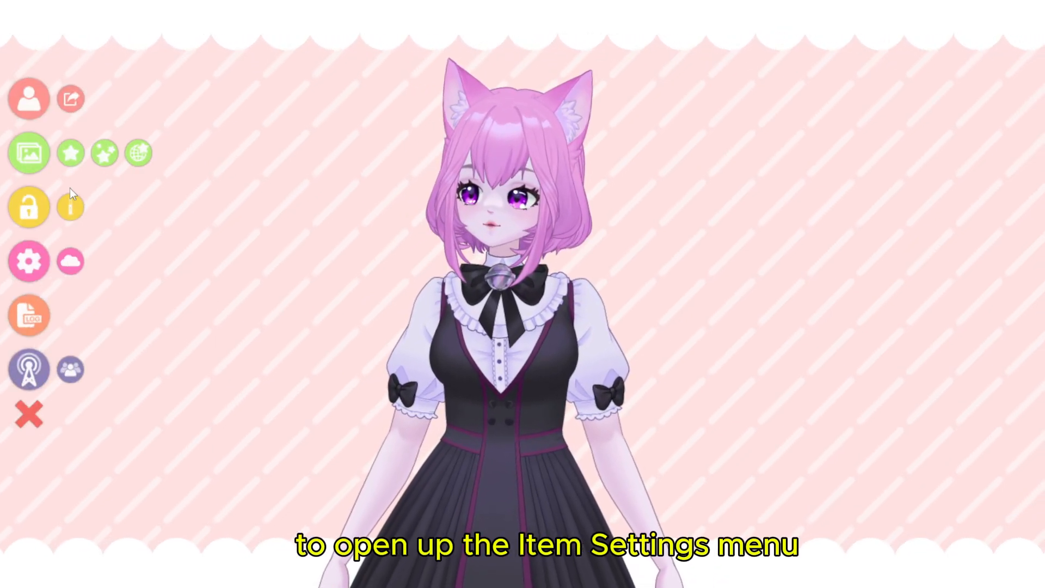
left_click(72, 157)
scroll(615, 311, "down", 3)
scroll(615, 311, "down", 10)
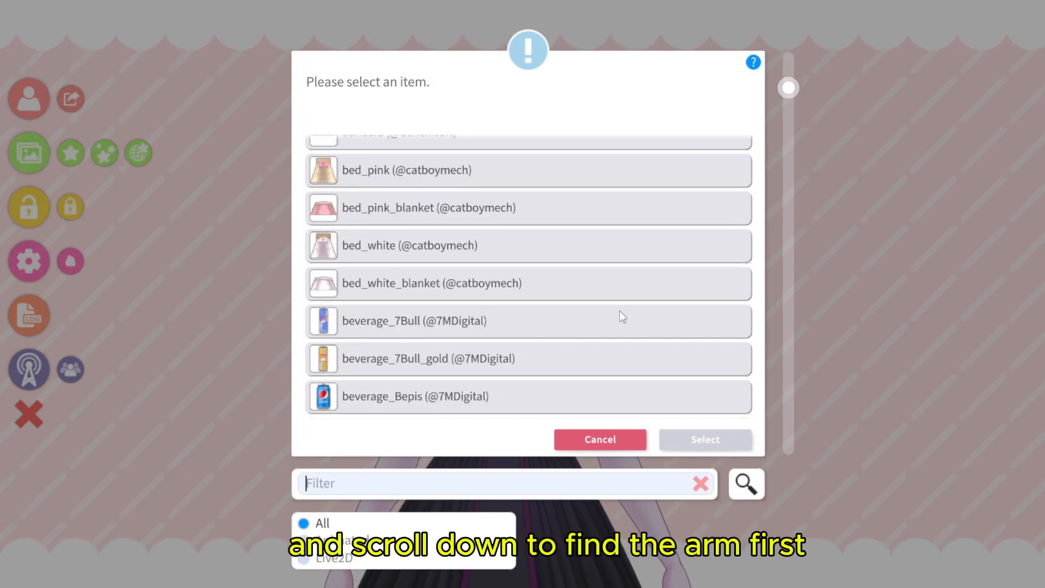
scroll(619, 312, "down", 8)
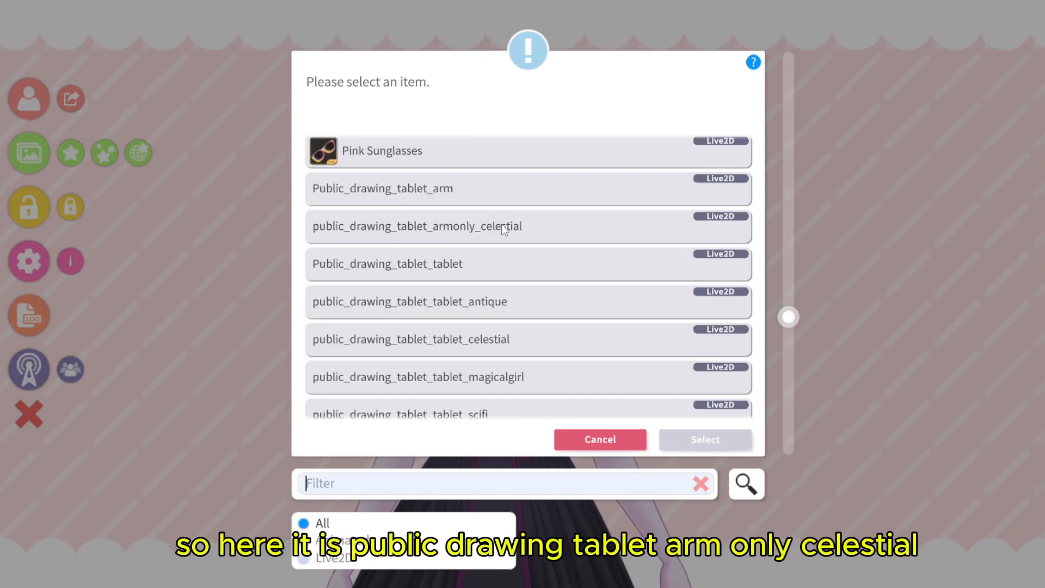
left_click(499, 231)
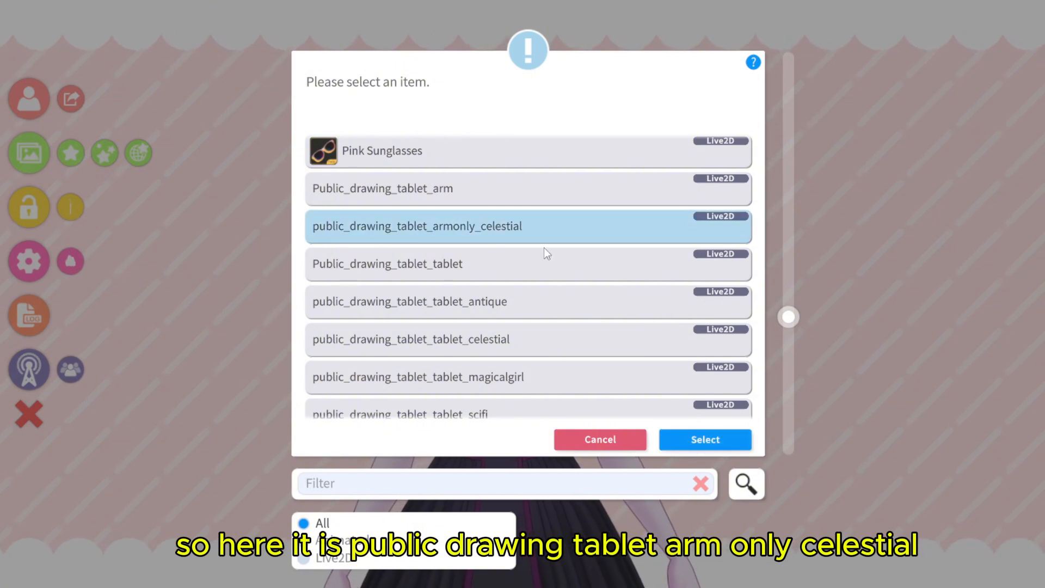
left_click(722, 438)
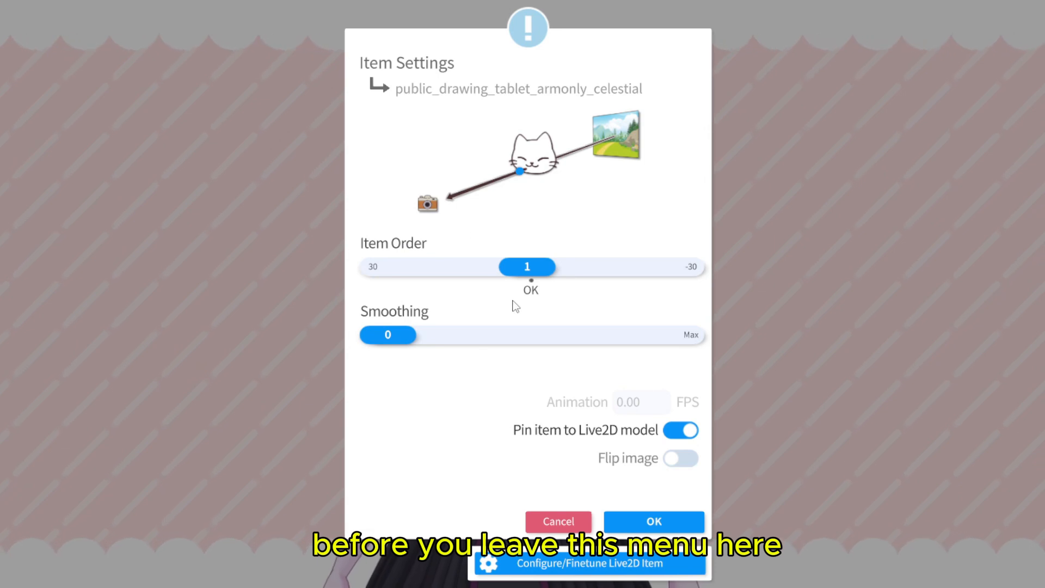
Open the arm item's Live2D fine-tuning, dismiss the movement instructions, and save the parameter configuration with its default values.
left_click(589, 566)
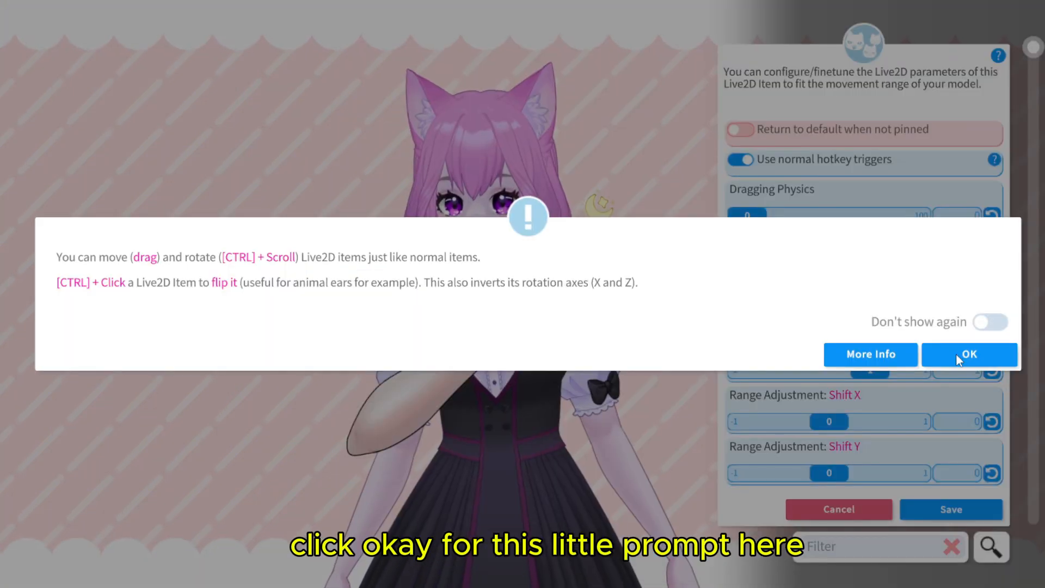
left_click(956, 354)
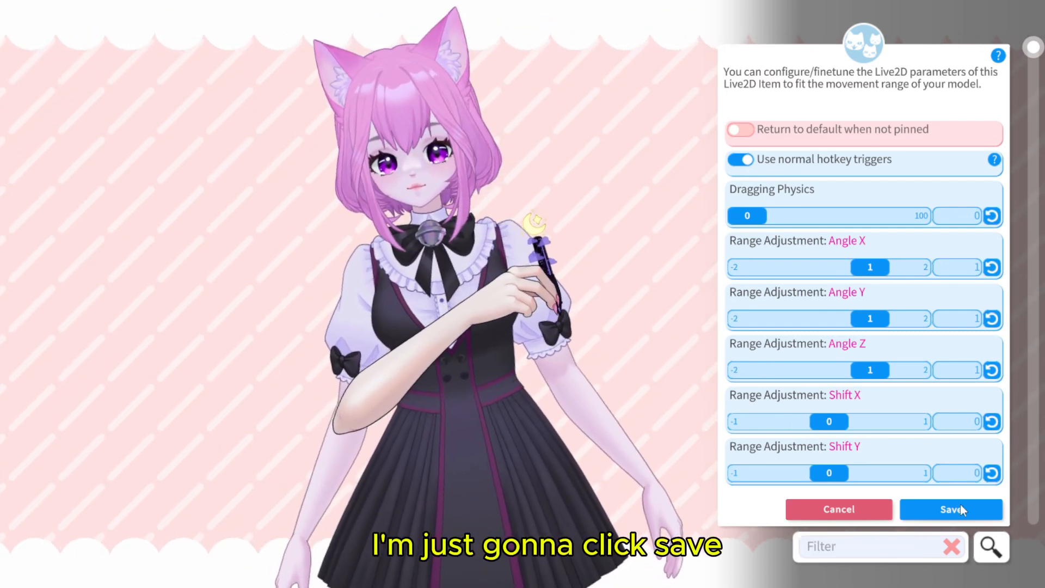
left_click(960, 506)
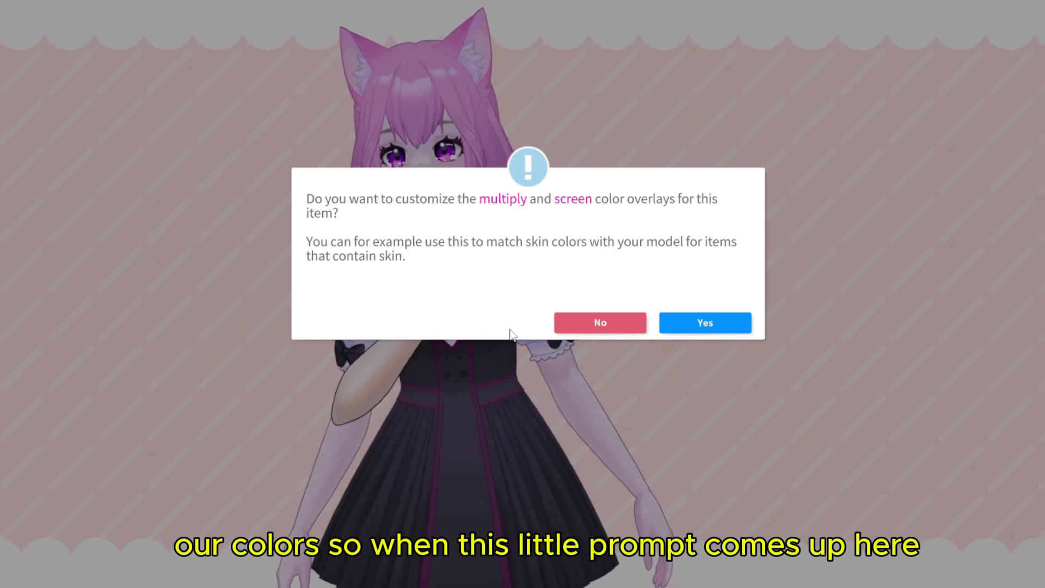
Accept customizing the arm item's multiply and screen colors, dismiss the artist permission notice, and enable the color override for the arm3 forearm mesh.
left_click(726, 322)
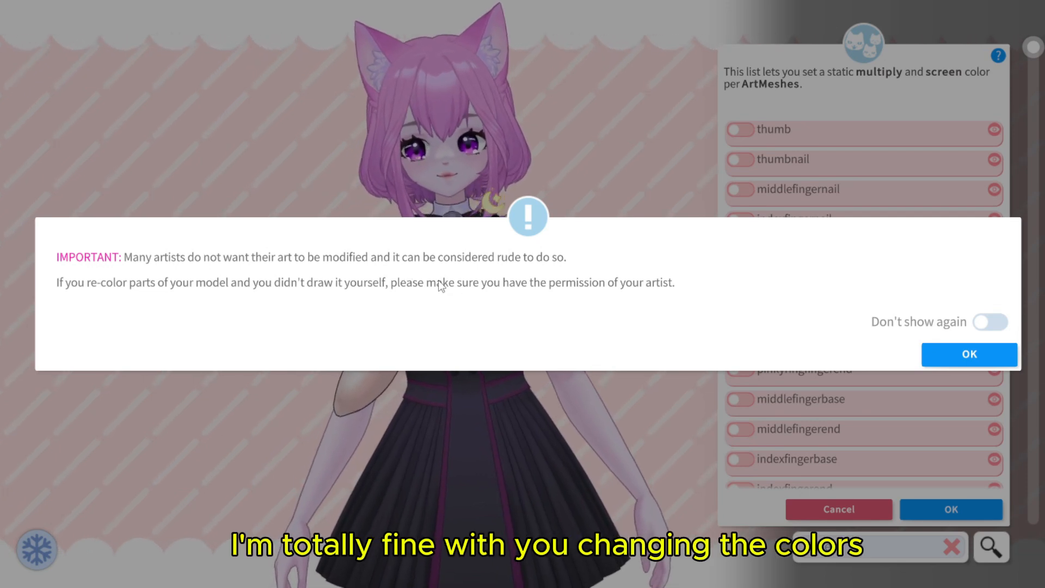
left_click(946, 355)
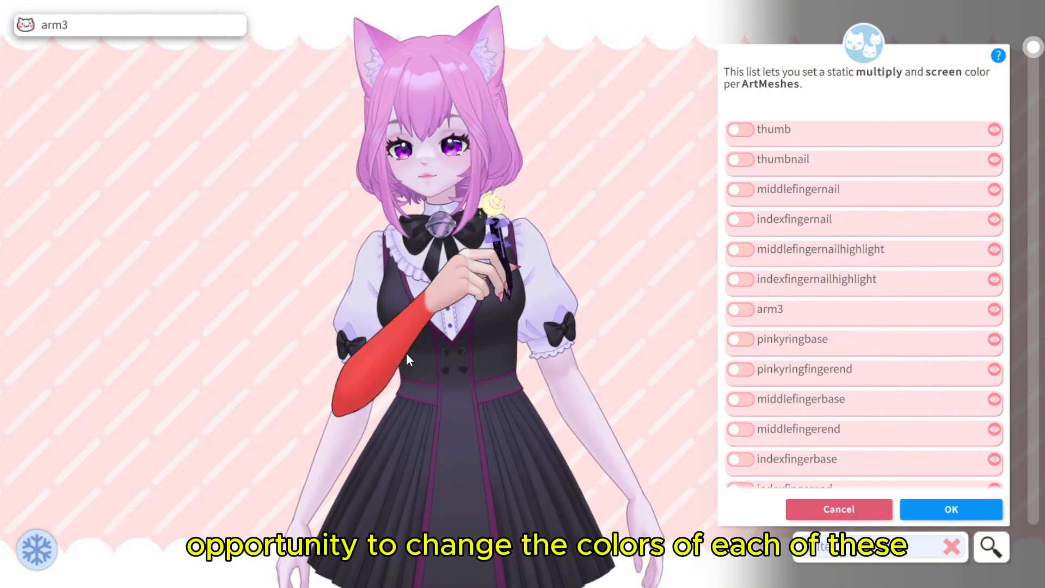
left_click(359, 345)
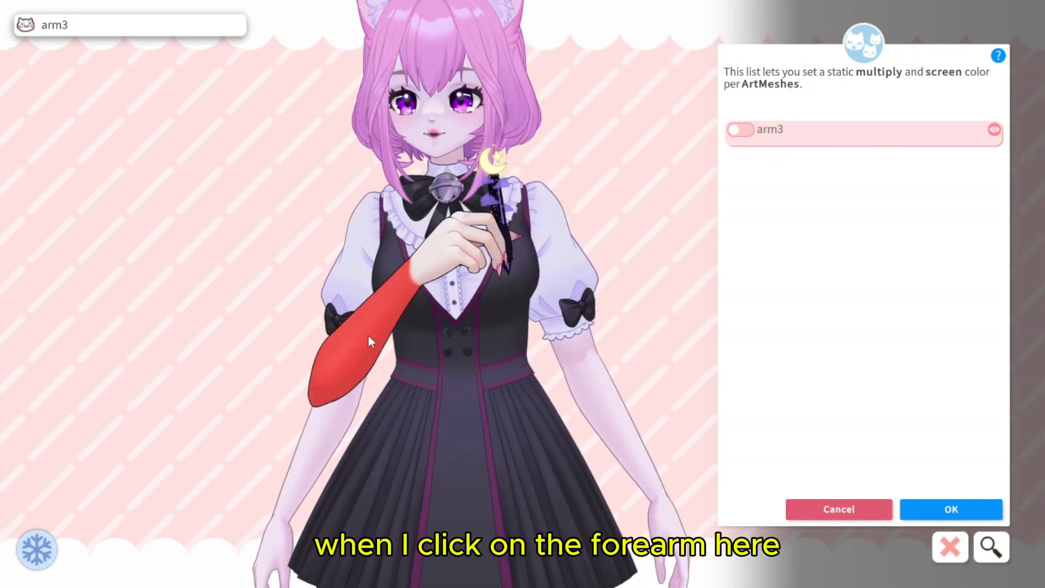
left_click(734, 133)
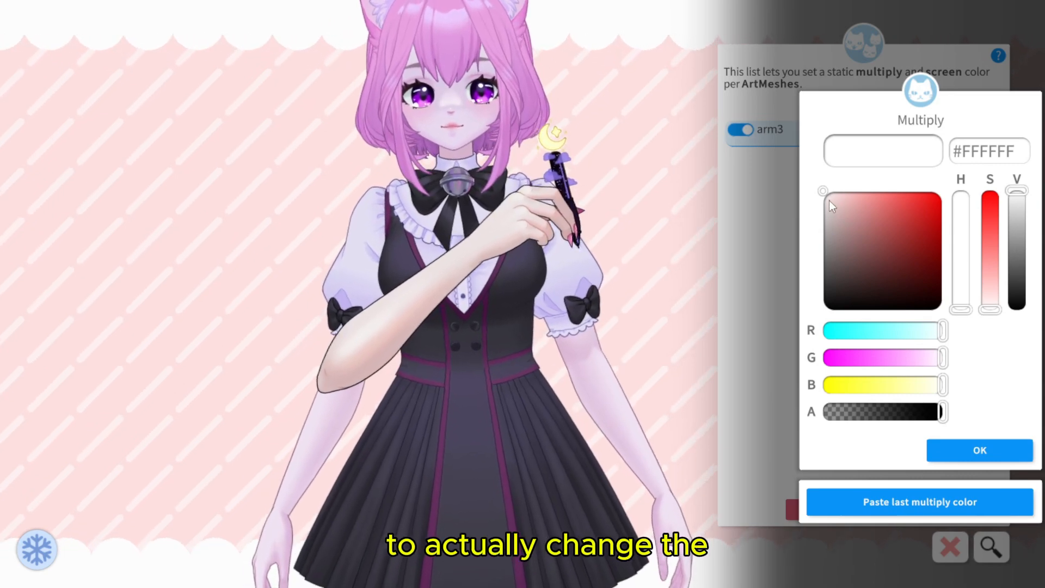
Set arm3's multiply color to a light lavender, about #E0C6EE, and confirm it.
left_click(830, 201)
left_click_drag(832, 201, 826, 195)
mouse_move(927, 357)
left_mouse_down()
mouse_move(937, 357)
mouse_move(925, 357)
left_mouse_up()
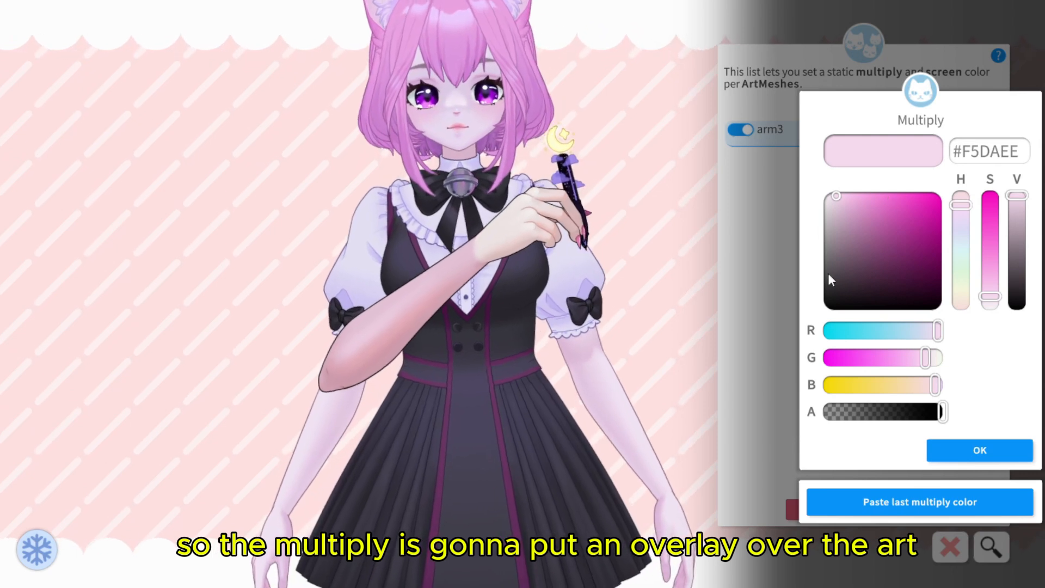
left_click(932, 331)
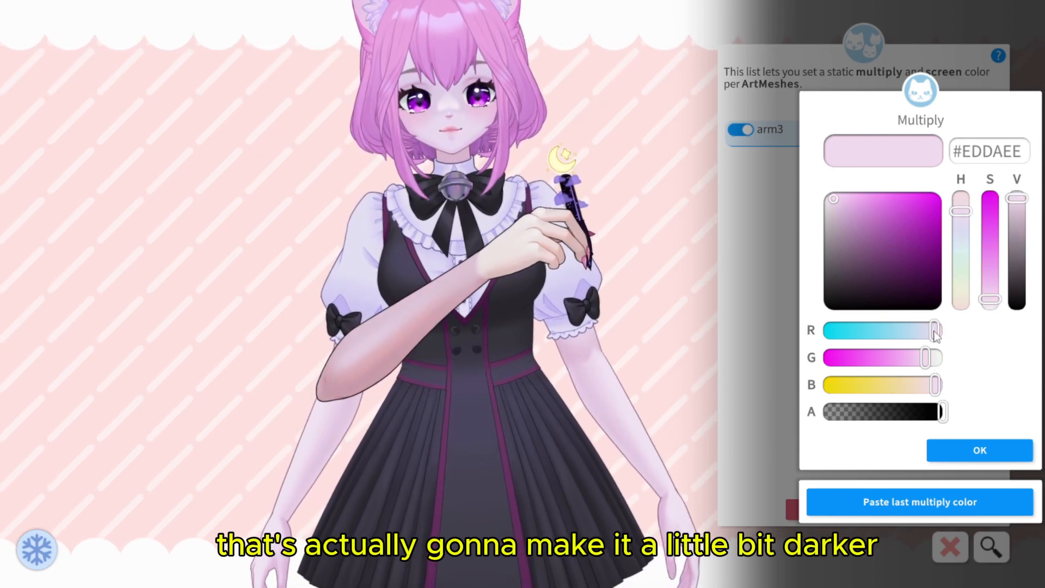
left_click_drag(932, 334, 930, 334)
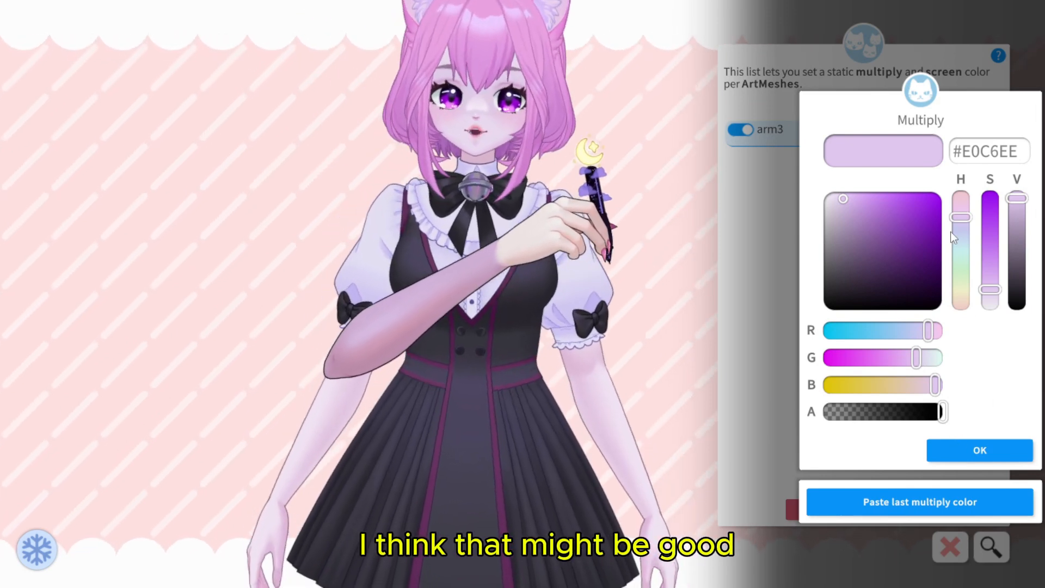
left_click(968, 455)
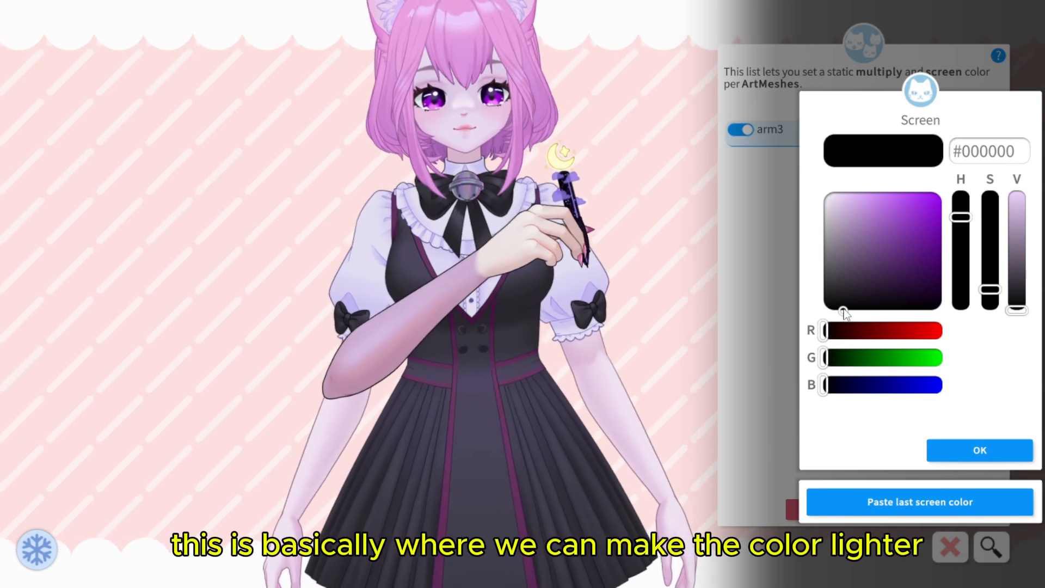
Lighten arm3 with a neutral grey screen color of about #7D7D7D and confirm it.
left_click(824, 310)
left_click_drag(824, 312, 823, 252)
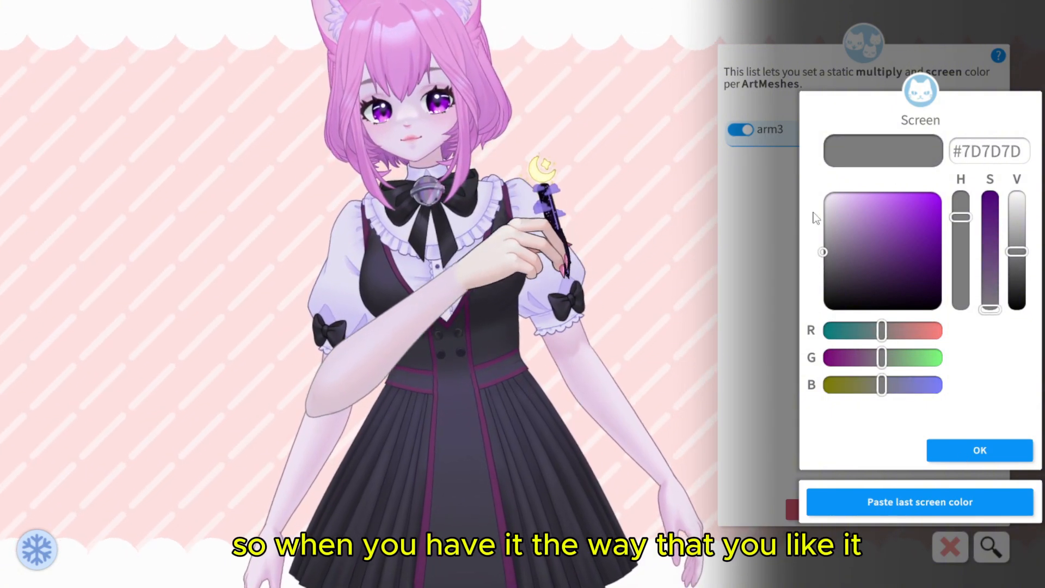
left_click(954, 444)
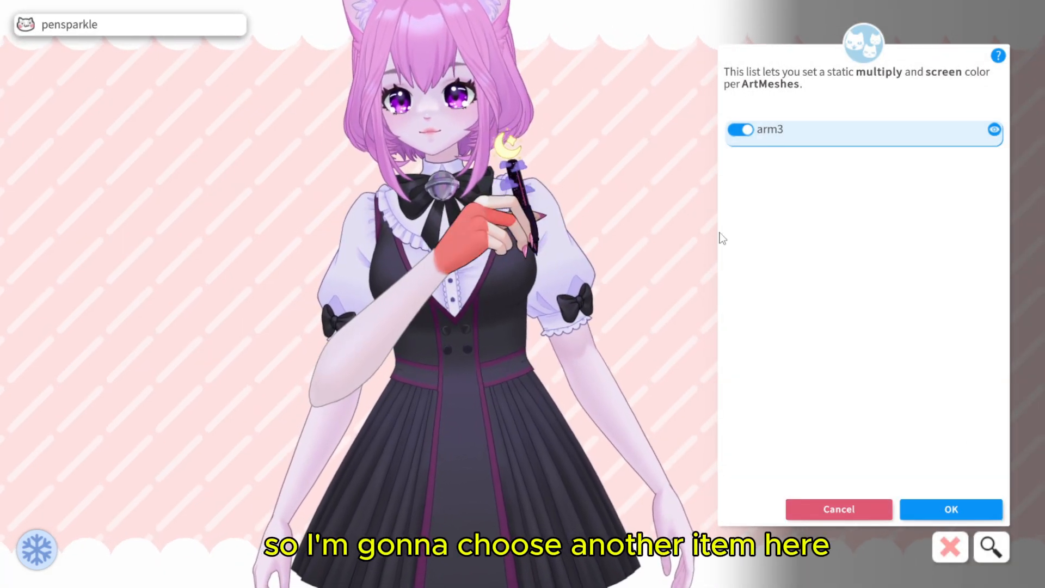
Enable the color override for the hand2 mesh and apply the last multiply and screen colors to it.
left_click(455, 269)
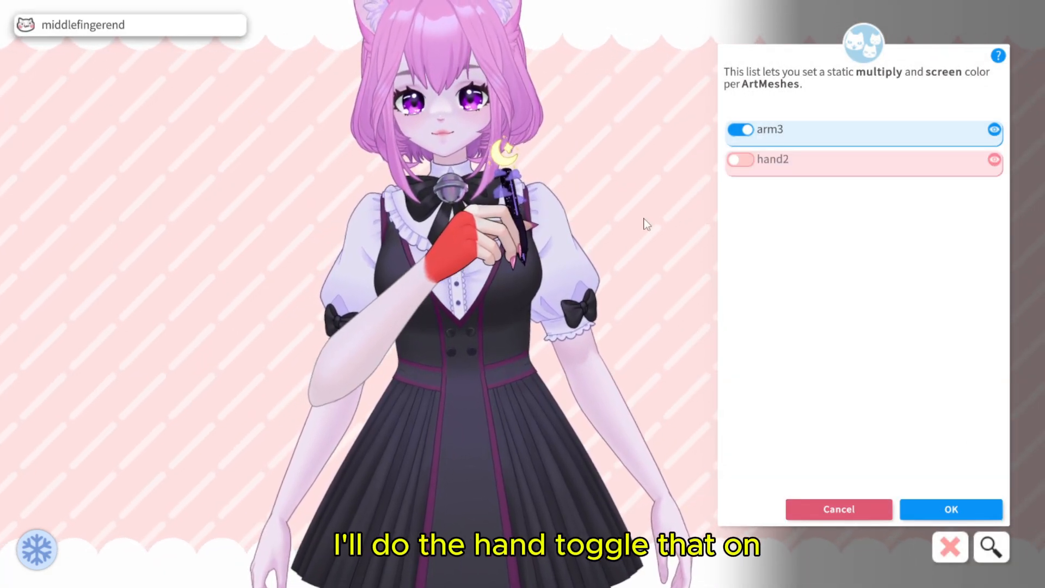
left_click(735, 160)
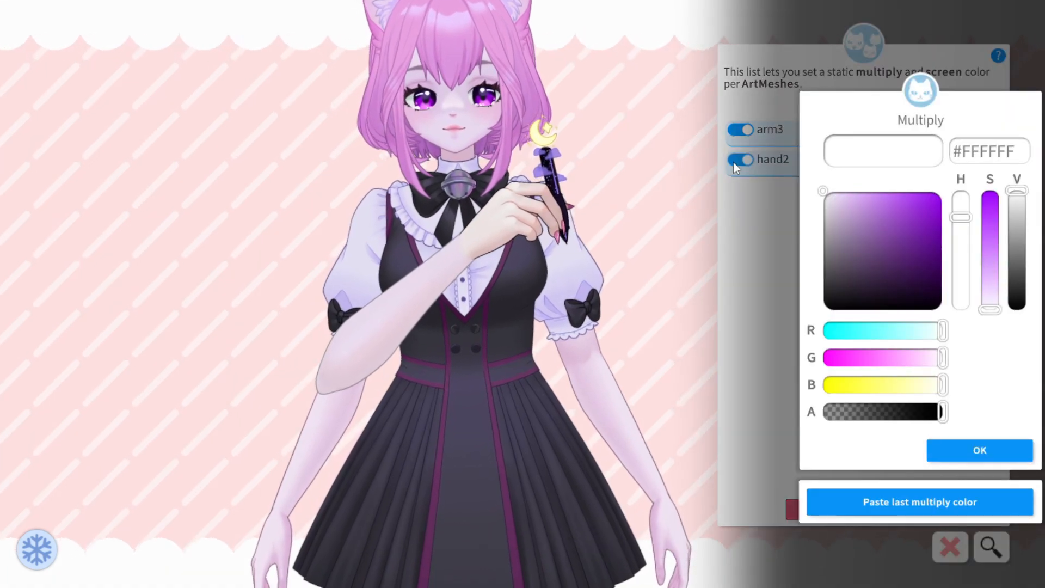
left_click(871, 501)
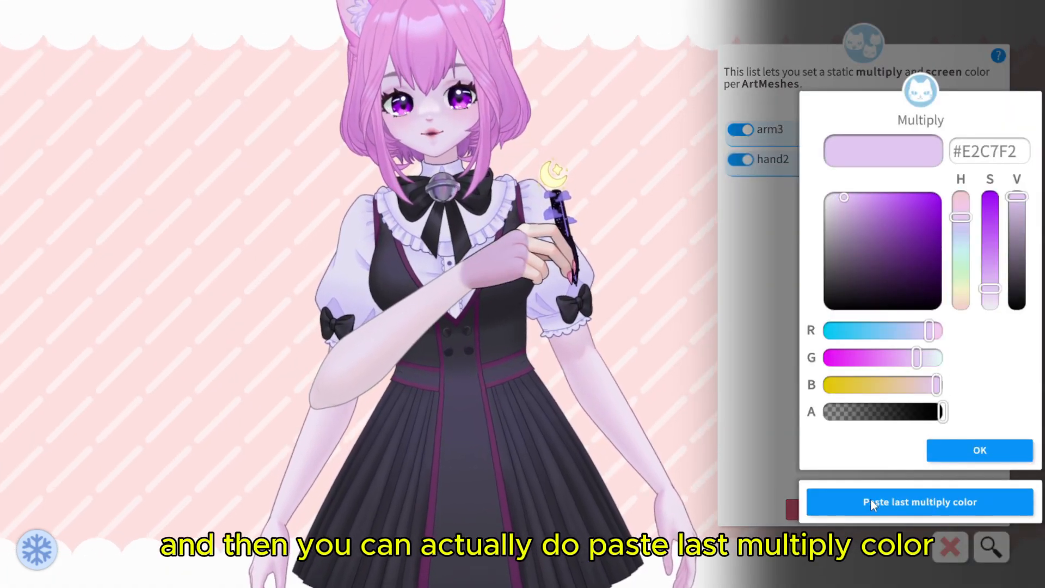
left_click(972, 455)
left_click(920, 502)
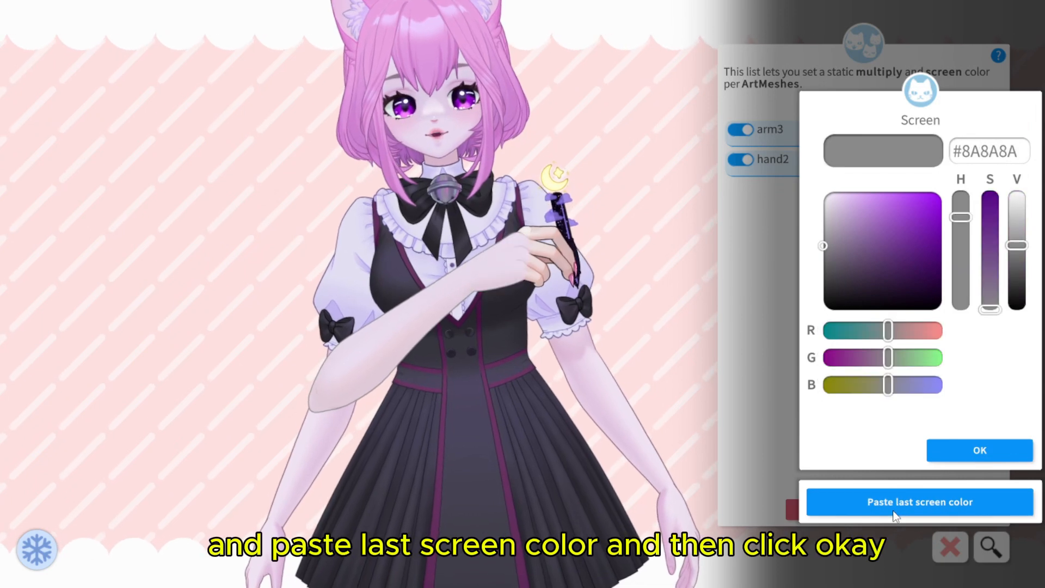
left_click(963, 455)
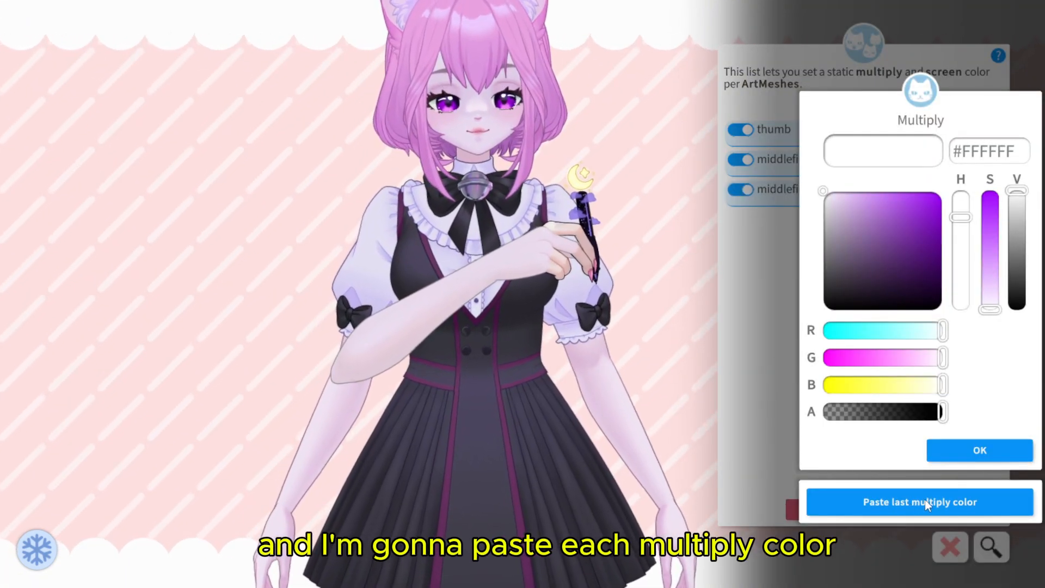
Apply the last multiply and screen colors to the finger meshes to match the arm and hand.
left_click(925, 501)
left_click(975, 457)
left_click(925, 502)
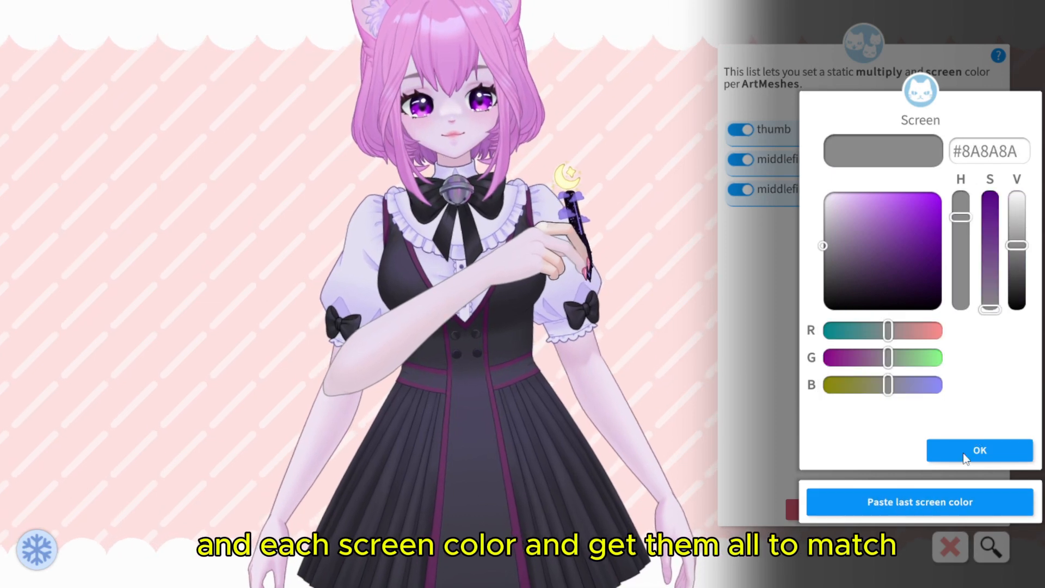
left_click(947, 447)
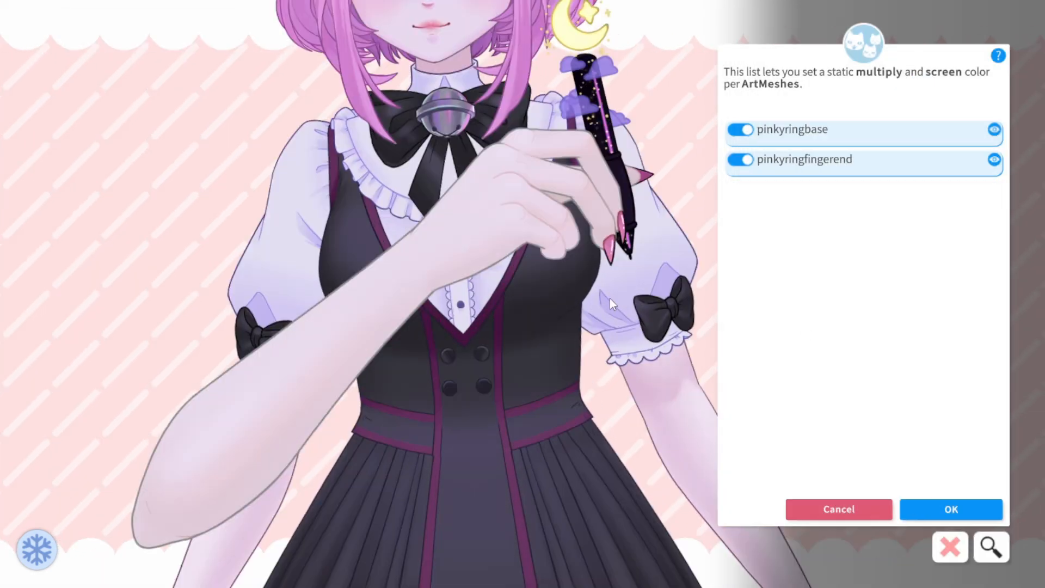
scroll(610, 298, "down", 5)
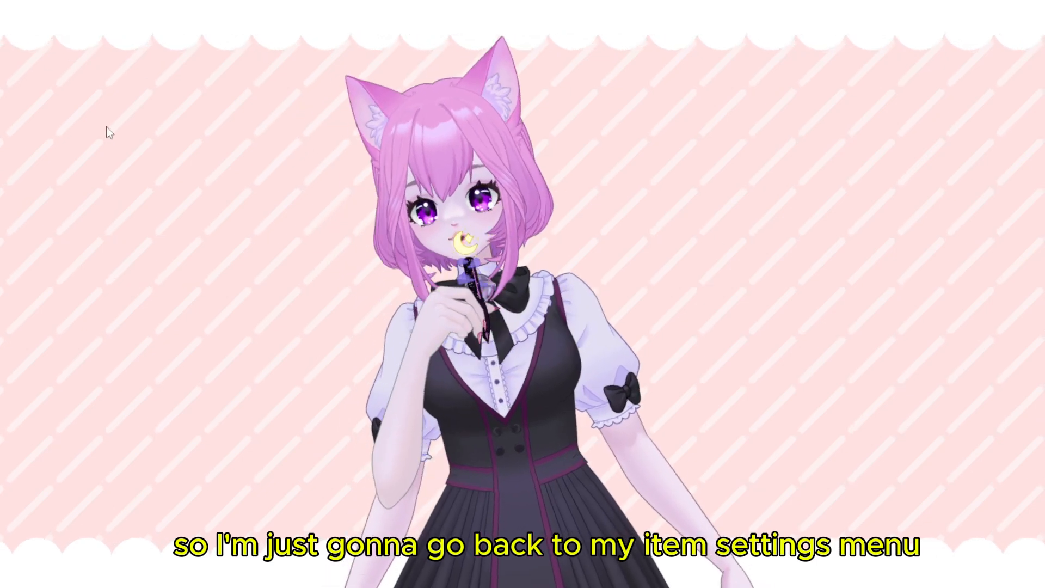
Load public_drawing_tablet_tablet_celestial from the item list into the scene at item order 2, dismissing the Live2D item movement instructions.
double_click(109, 132)
left_click(71, 152)
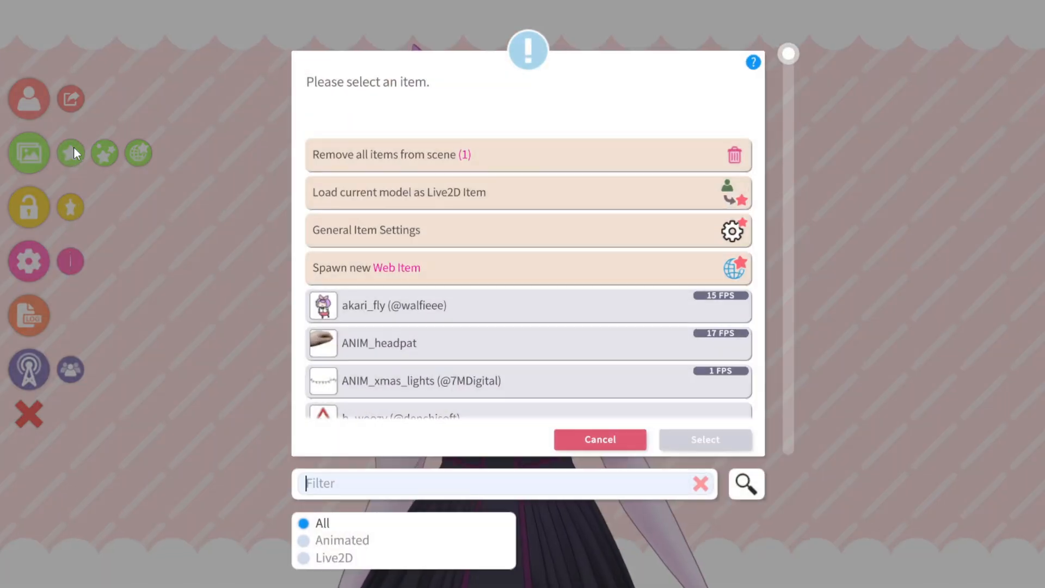
scroll(626, 272, "down", 15)
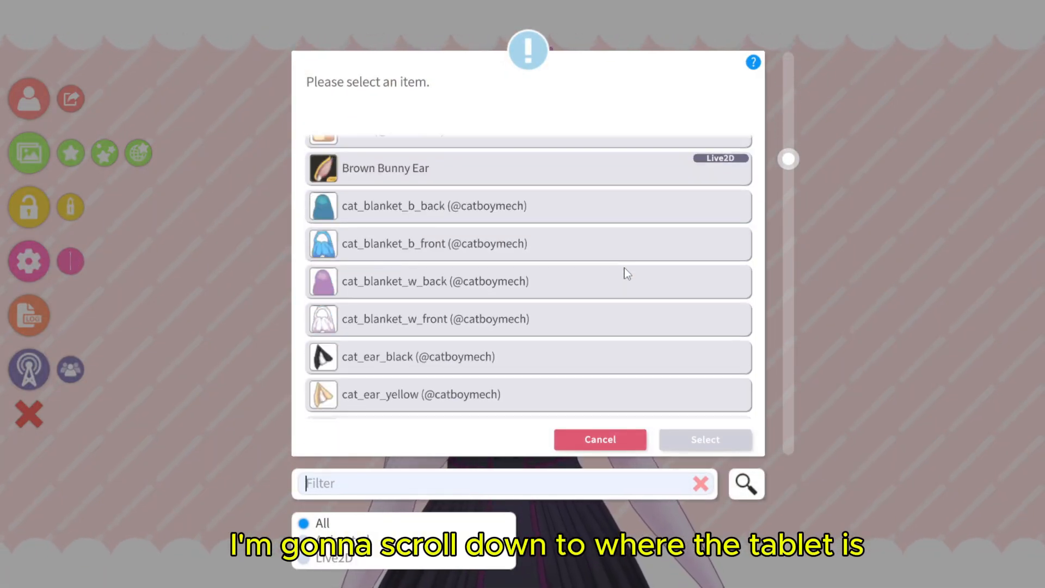
scroll(625, 271, "down", 20)
left_click(320, 286)
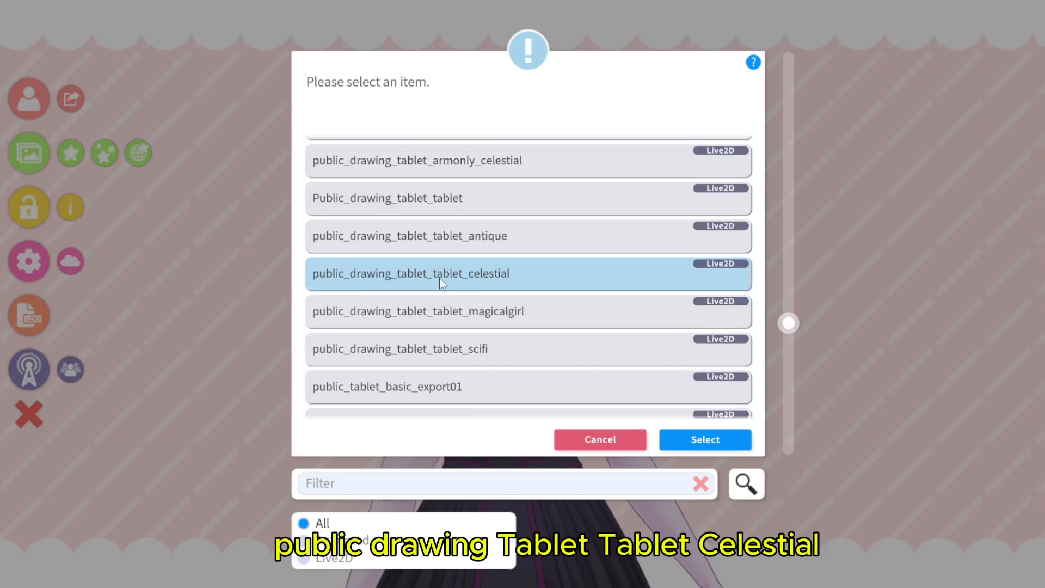
left_click(704, 440)
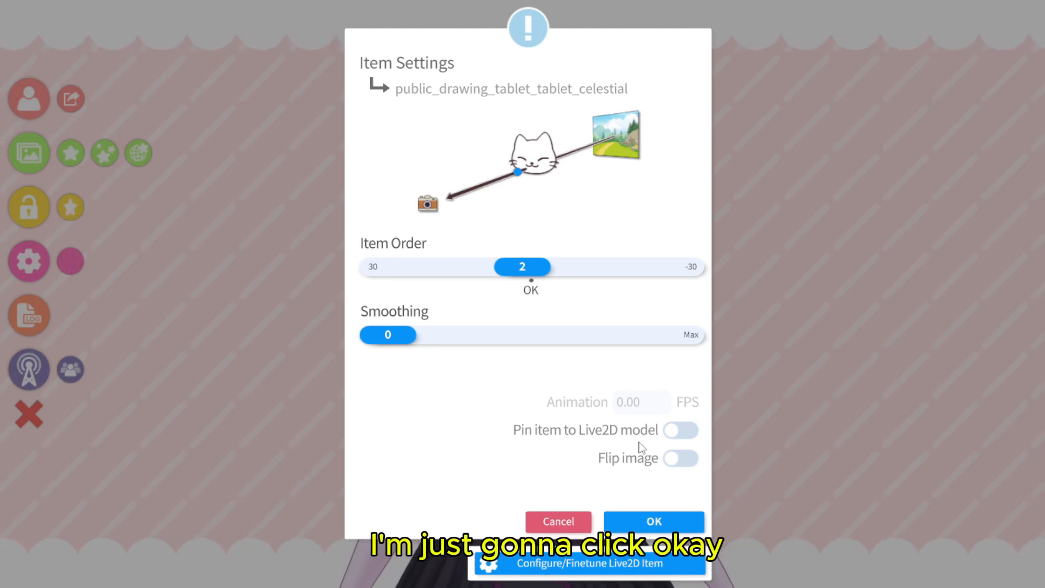
left_click(671, 520)
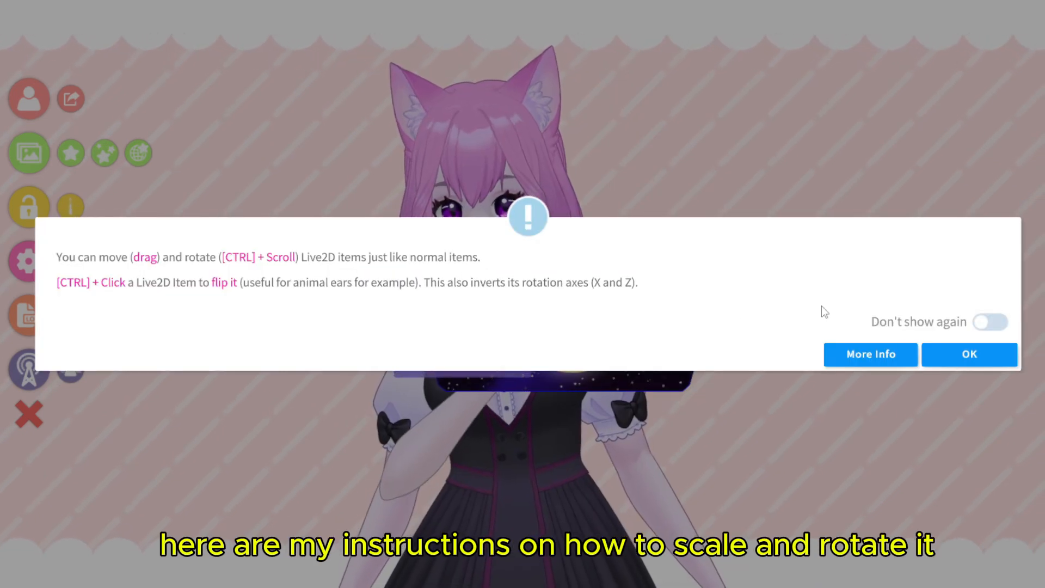
left_click(966, 354)
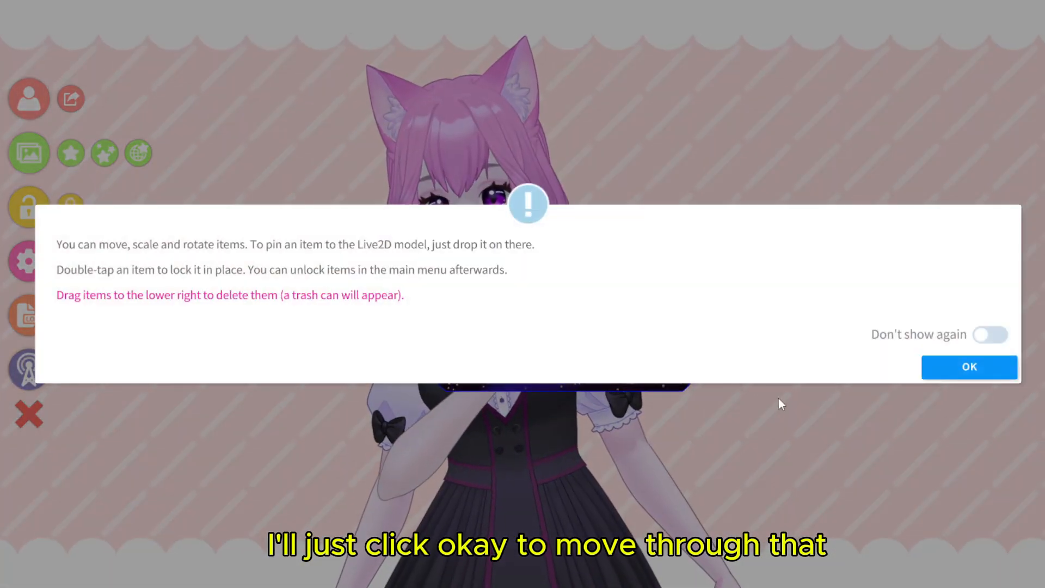